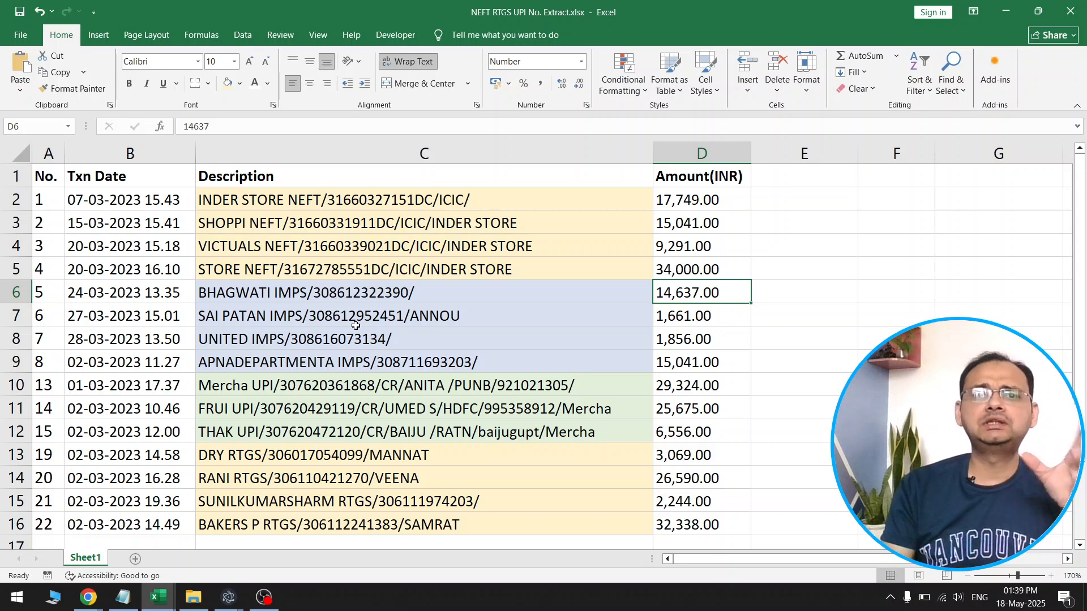
Examine the Description entries to locate the reference numbers that follow NEFT, IMPS, UPI and RTGS
left_click_drag(812, 195, 815, 402)
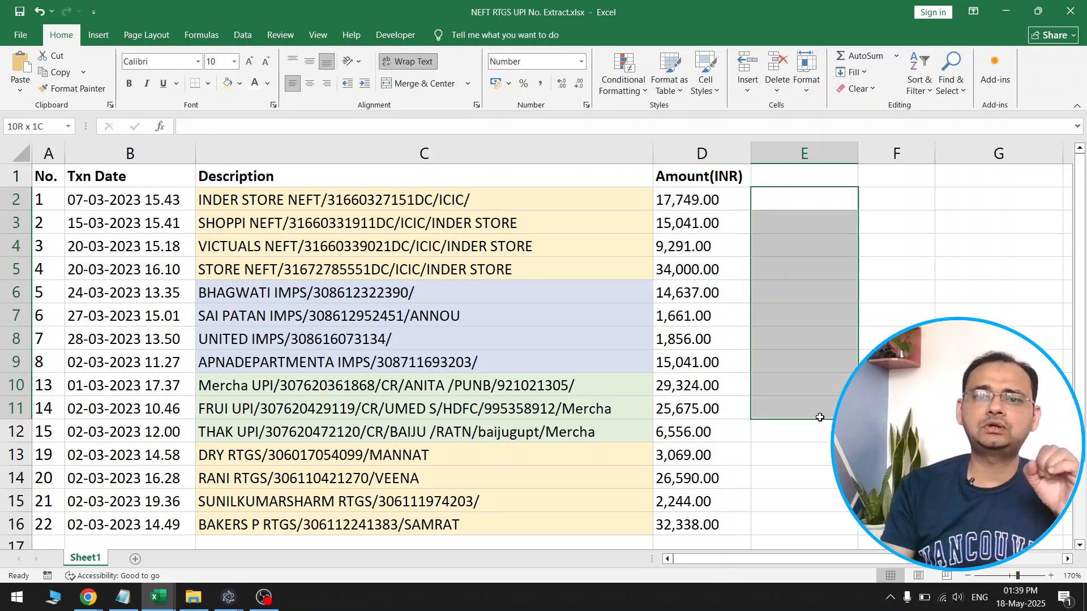
left_click(300, 200)
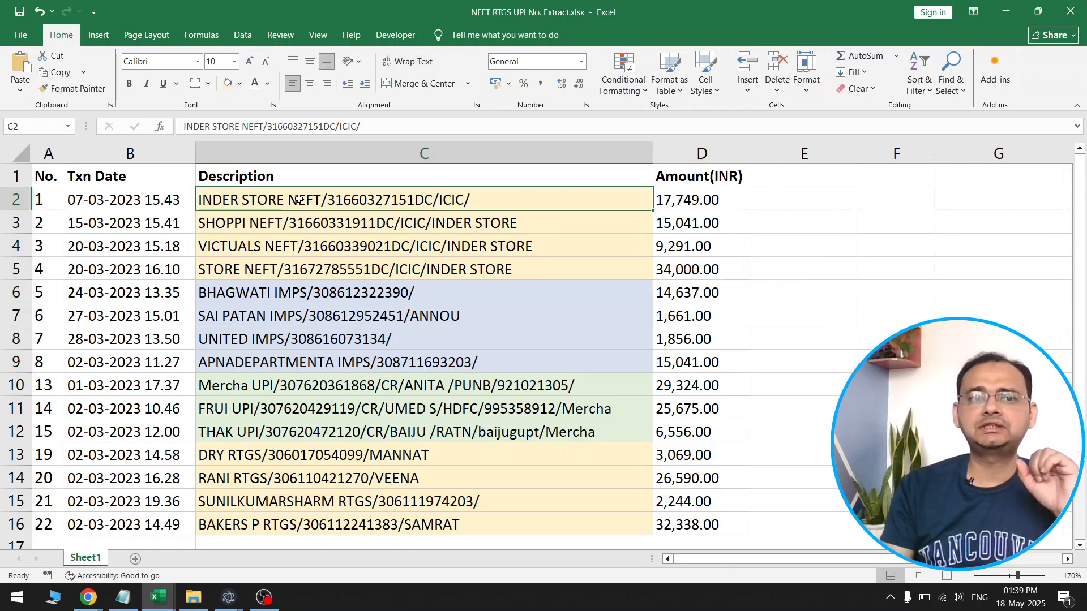
double_click(210, 201)
left_click_drag(198, 201, 433, 202)
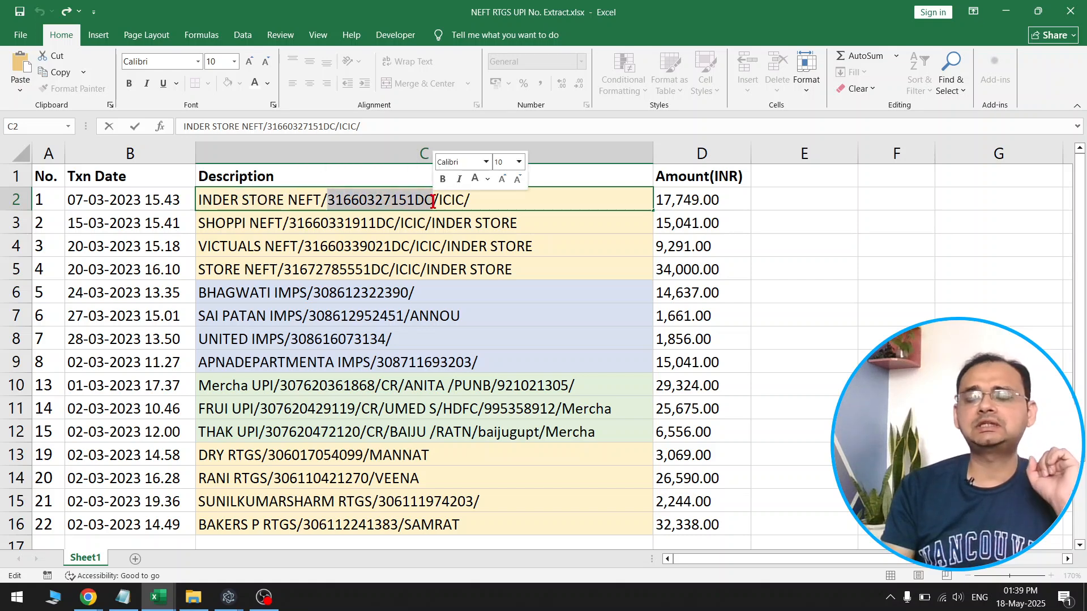
left_click(309, 247)
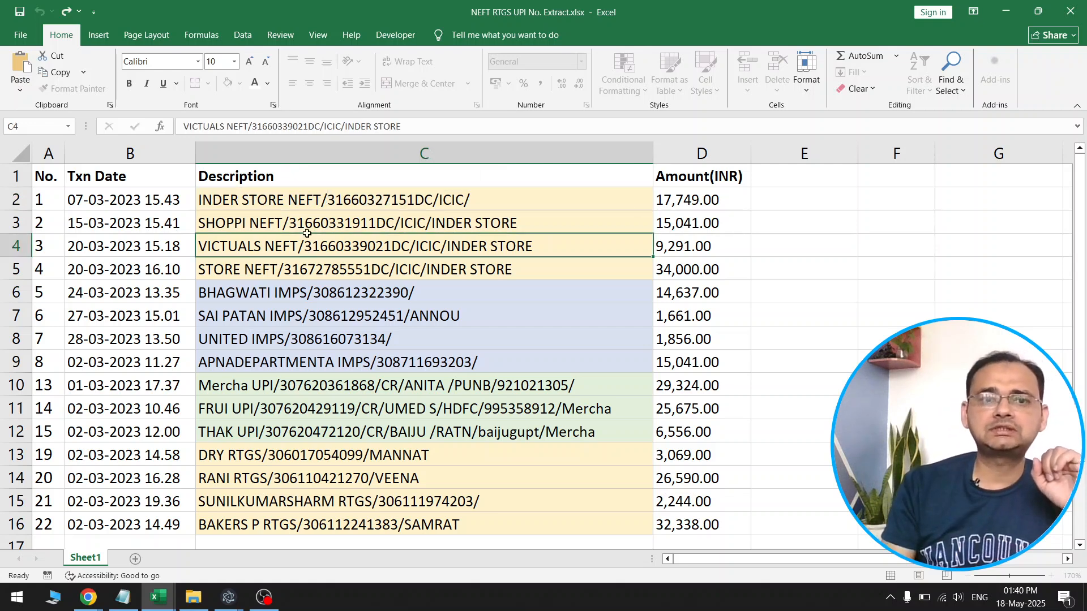
left_click_drag(300, 203, 325, 371)
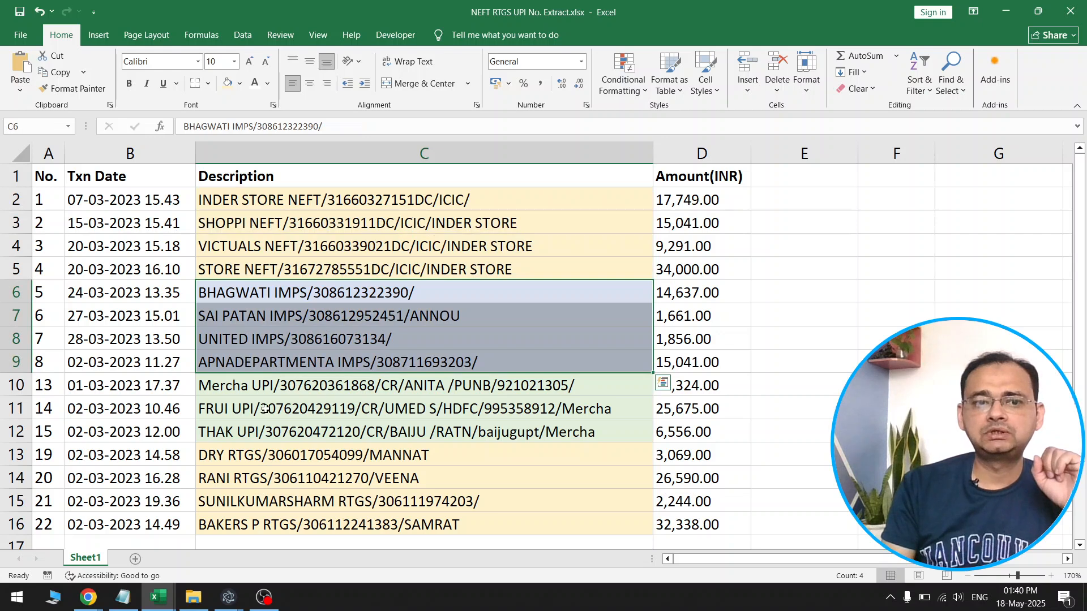
scroll(279, 413, "down", 1)
double_click(276, 385)
left_click_drag(228, 385, 341, 385)
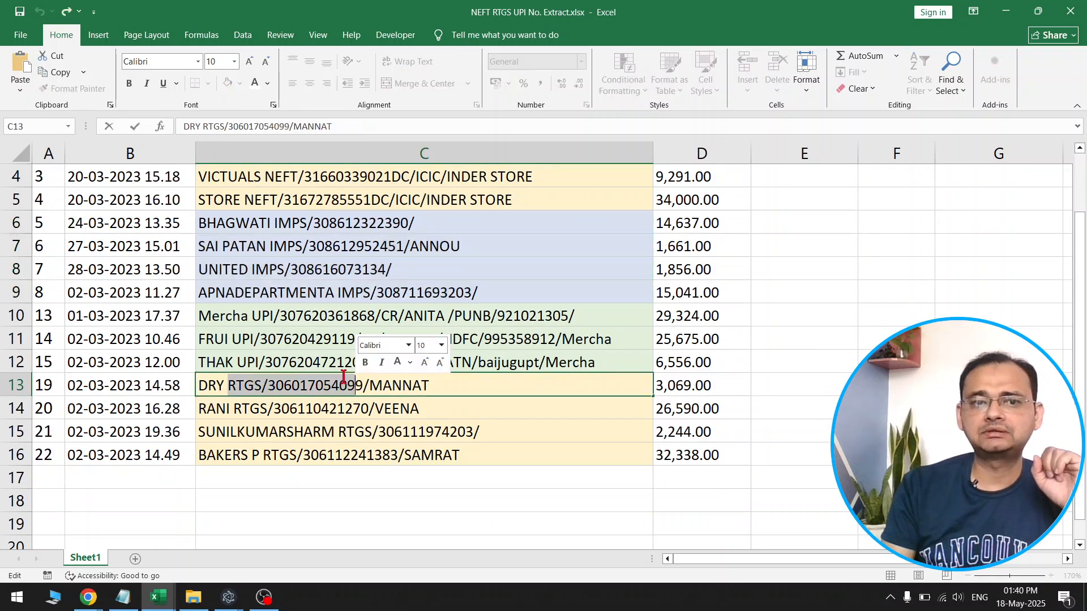
double_click(270, 338)
left_click_drag(231, 339, 336, 339)
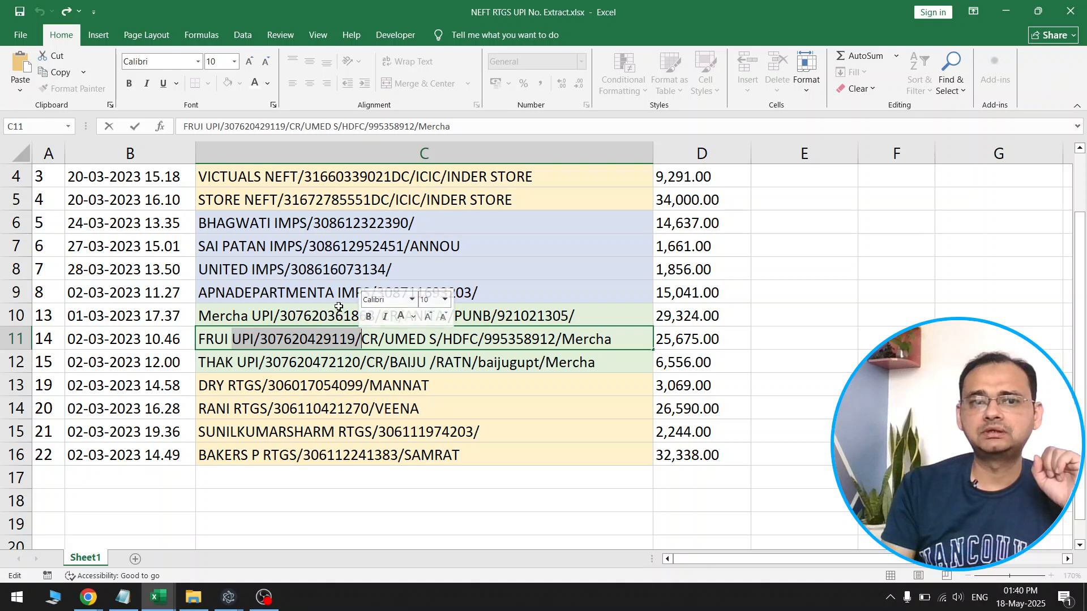
double_click(249, 269)
left_click_drag(250, 270, 413, 270)
left_click(468, 336)
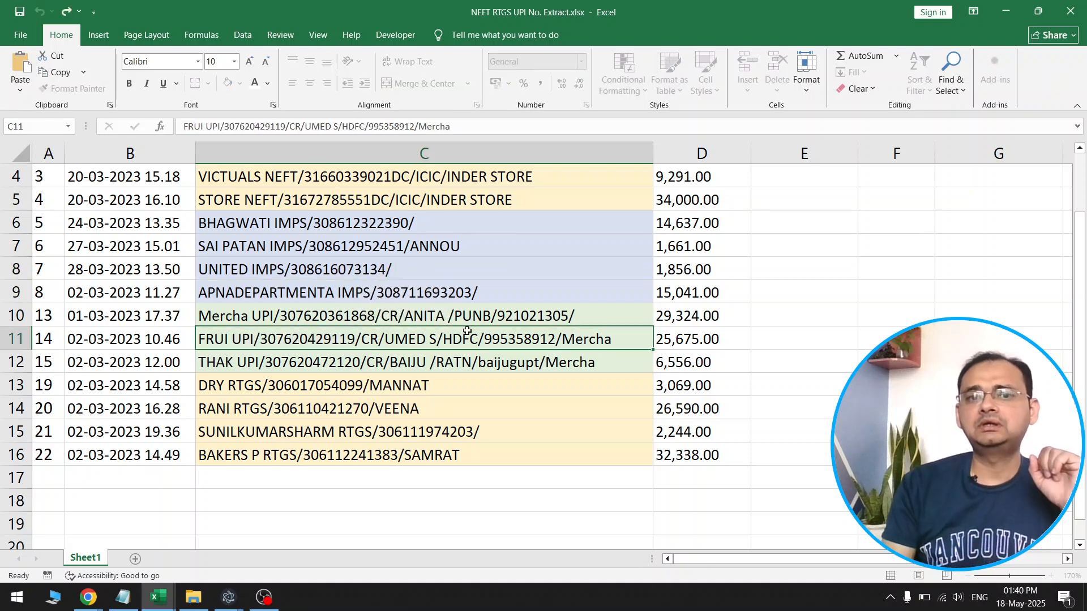
scroll(467, 333, "up", 1)
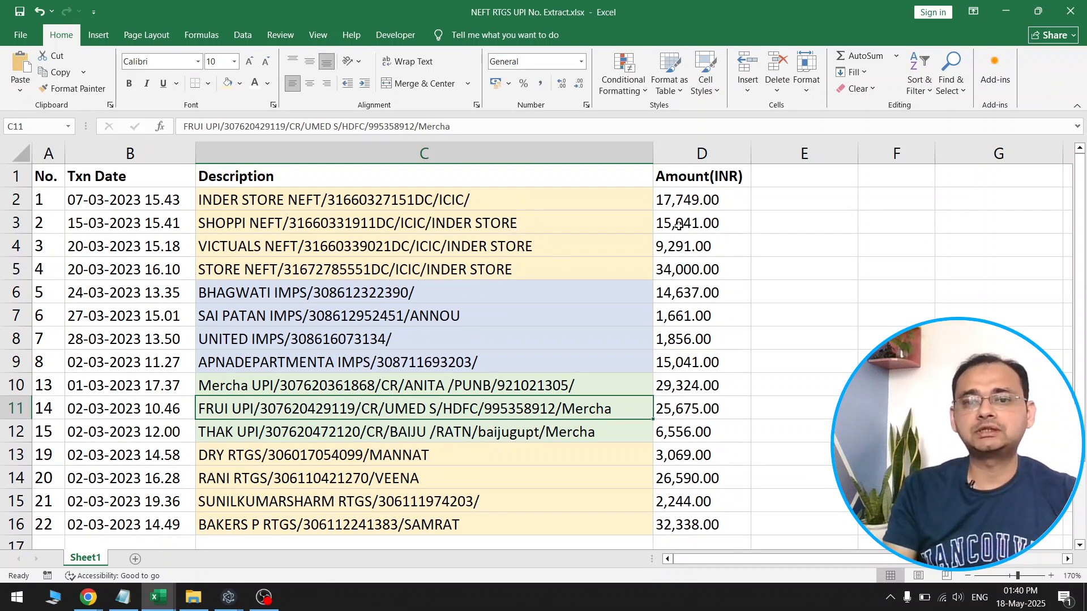
left_click(555, 244)
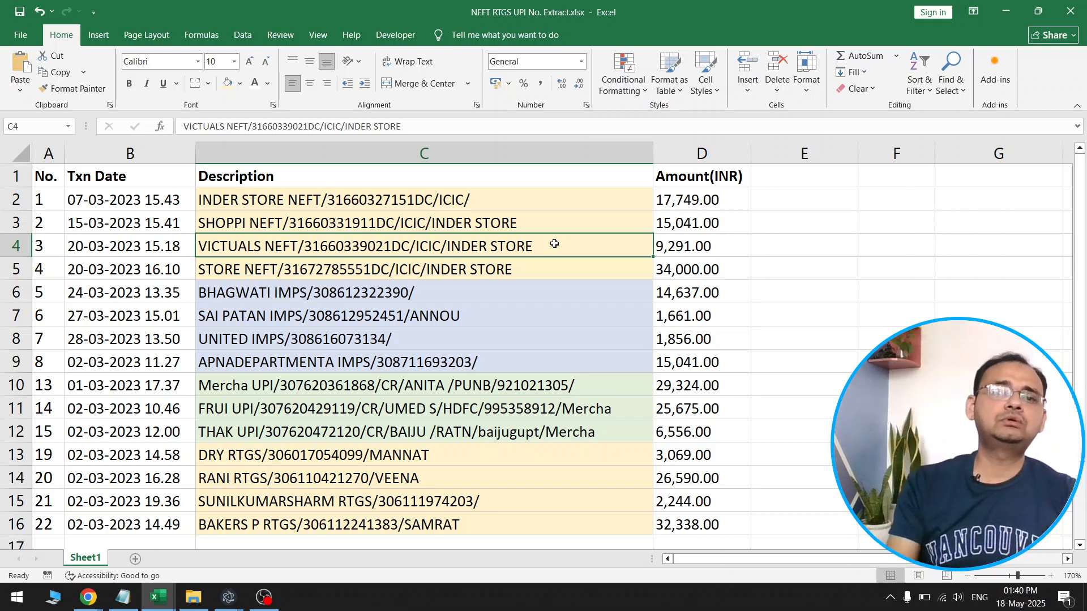
left_click(735, 300)
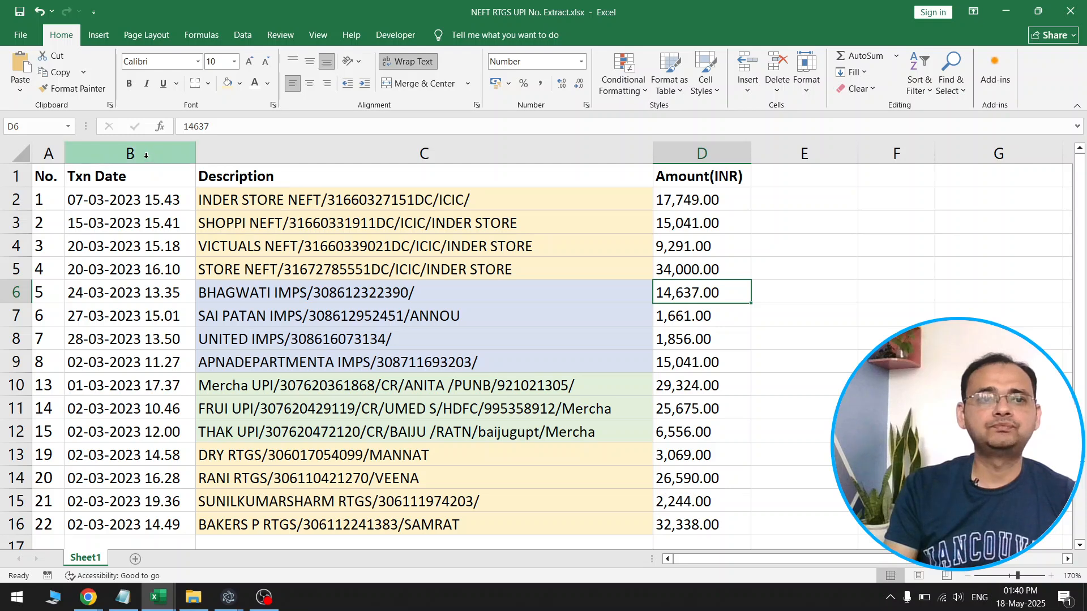
Hide the No., Txn Date and Amount(INR) columns so that only the Description column remains
left_click_drag(143, 148, 49, 154)
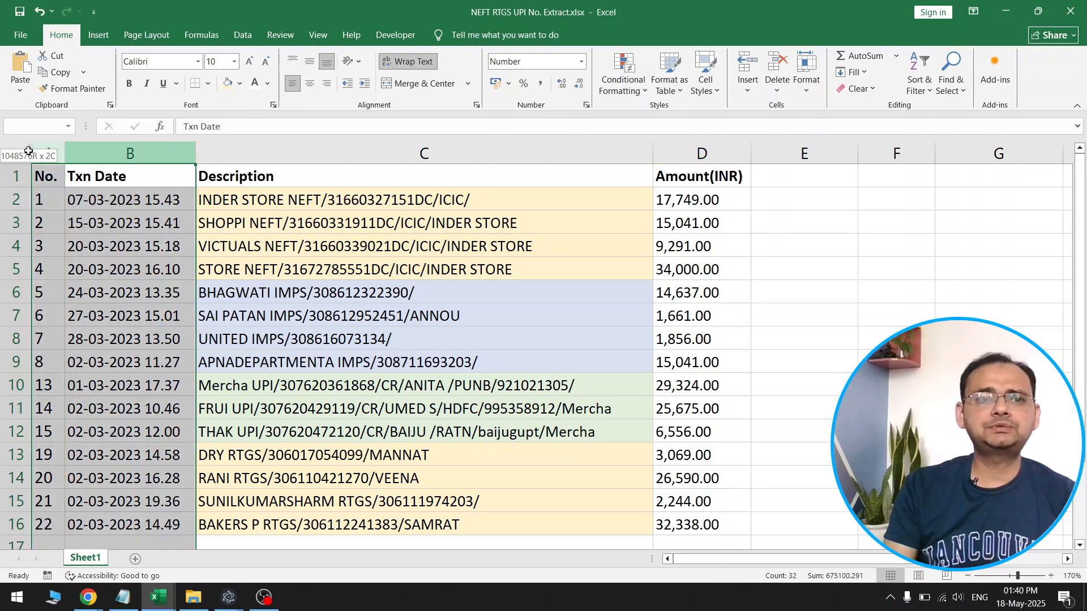
right_click(125, 153)
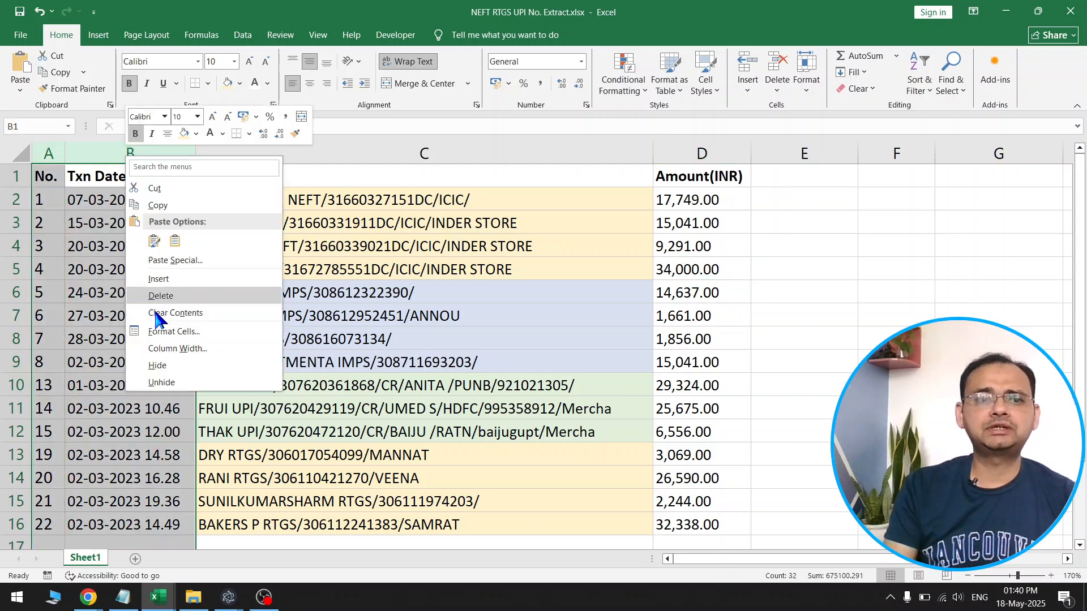
left_click(166, 356)
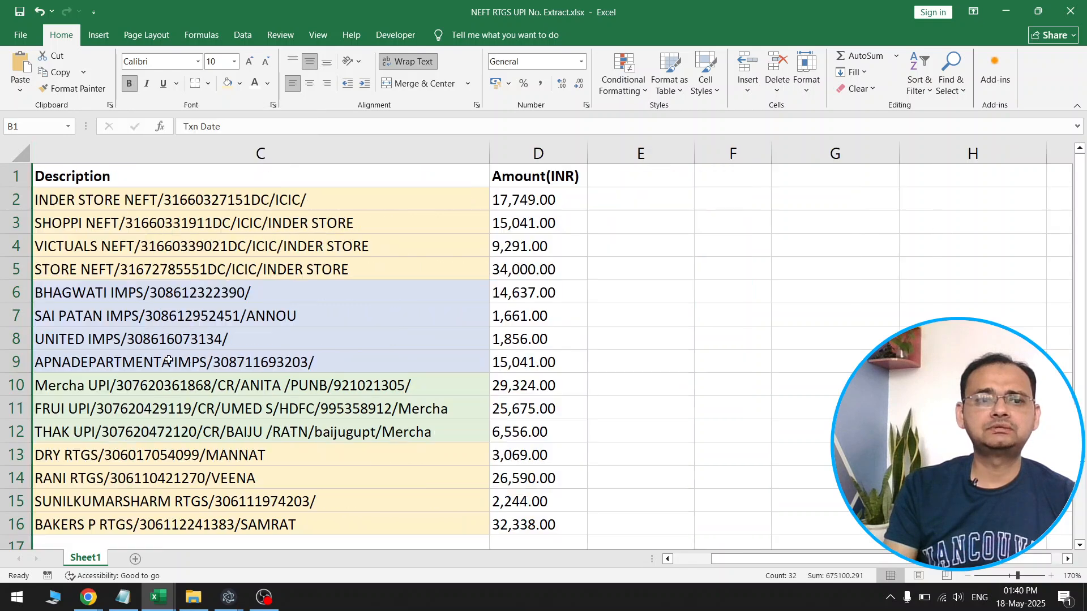
left_click(537, 157)
right_click(540, 160)
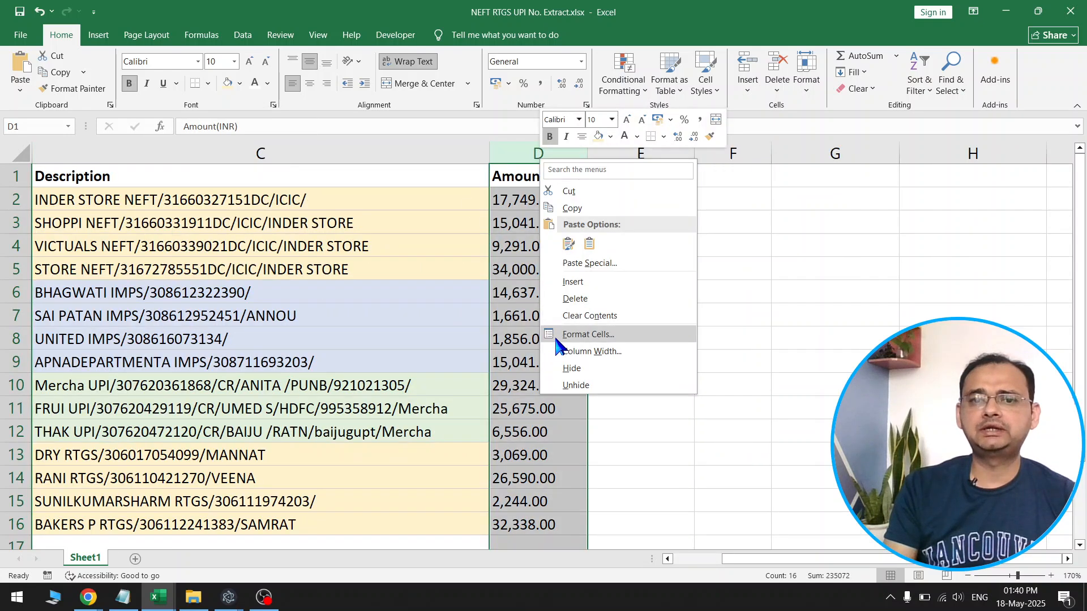
left_click(571, 368)
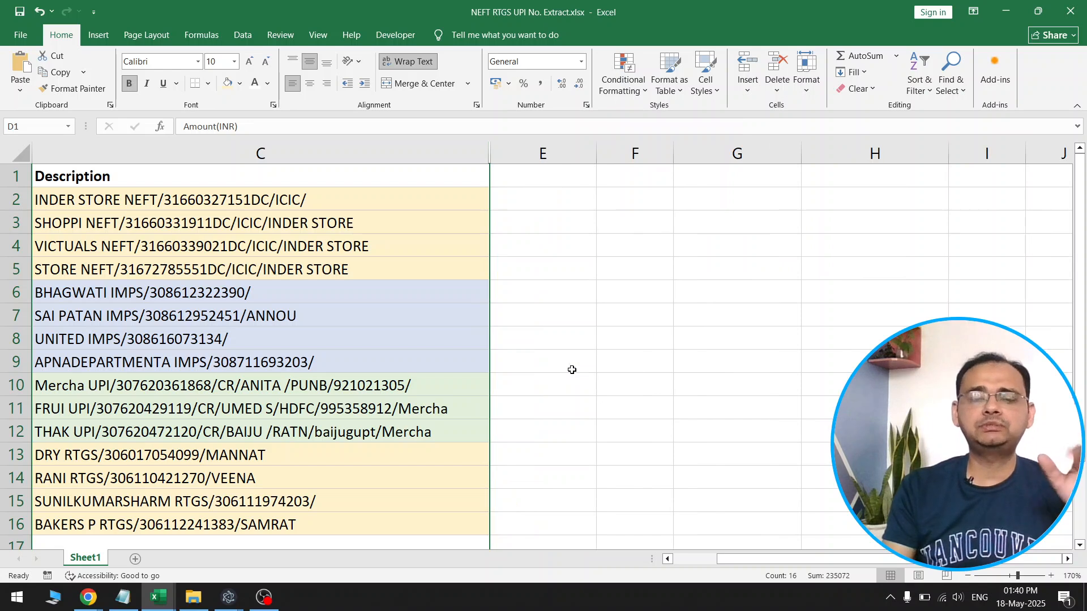
Enter the formula =FIND("NEFT/",C2) in cell E2 to locate the NEFT marker in the first description
left_click(514, 204)
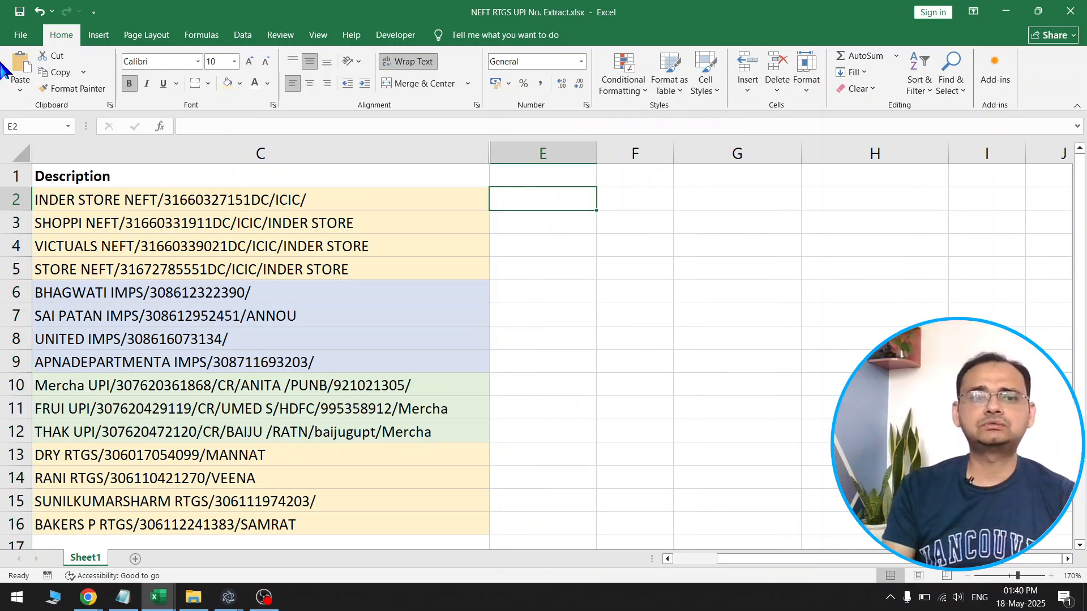
left_click(111, 199)
left_click(536, 202)
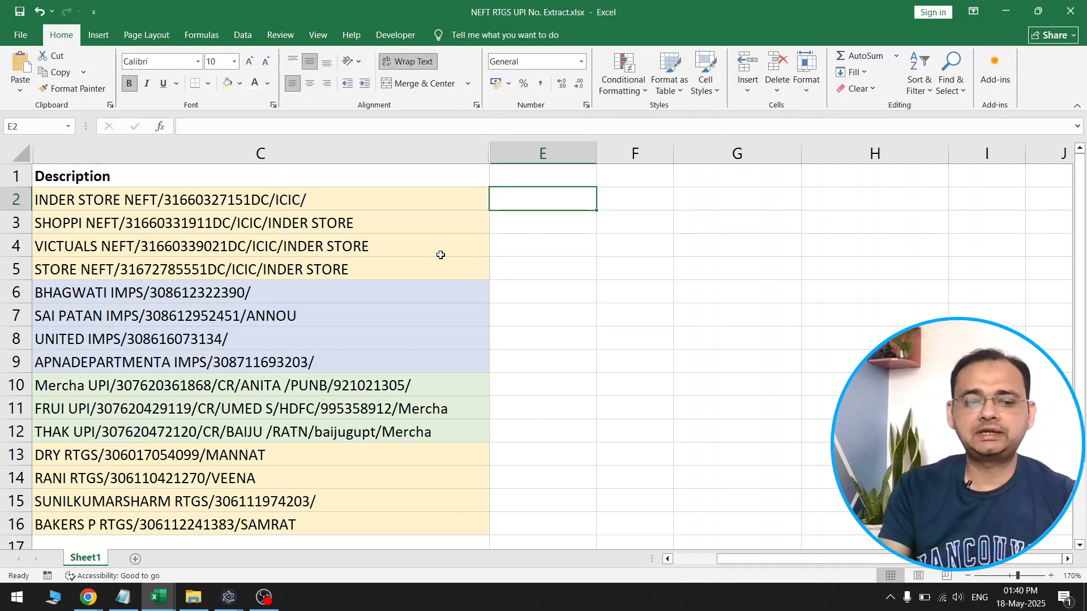
type("=F")
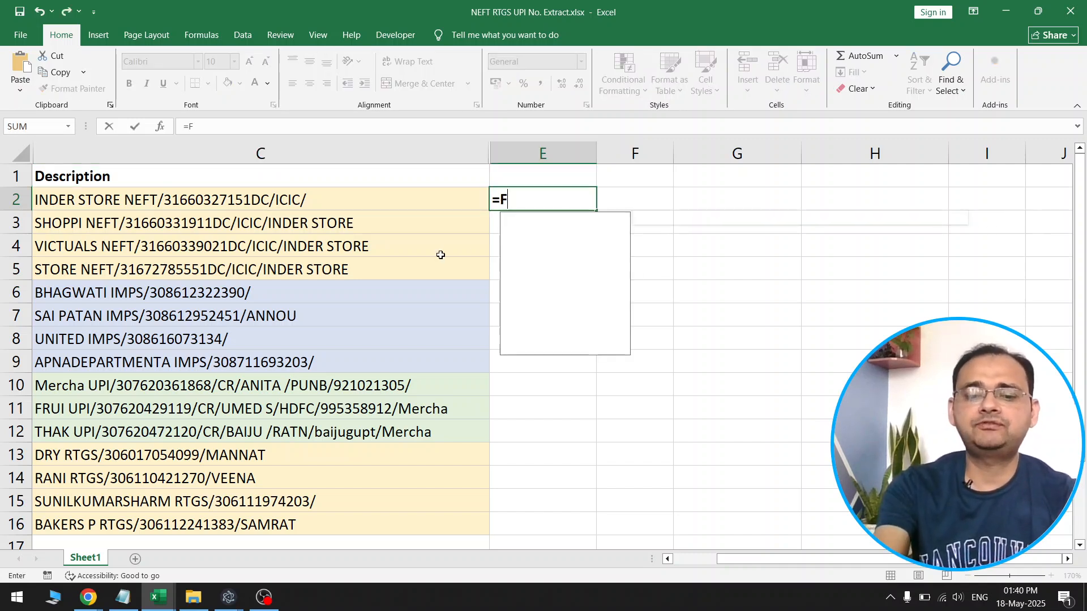
type("IND(")
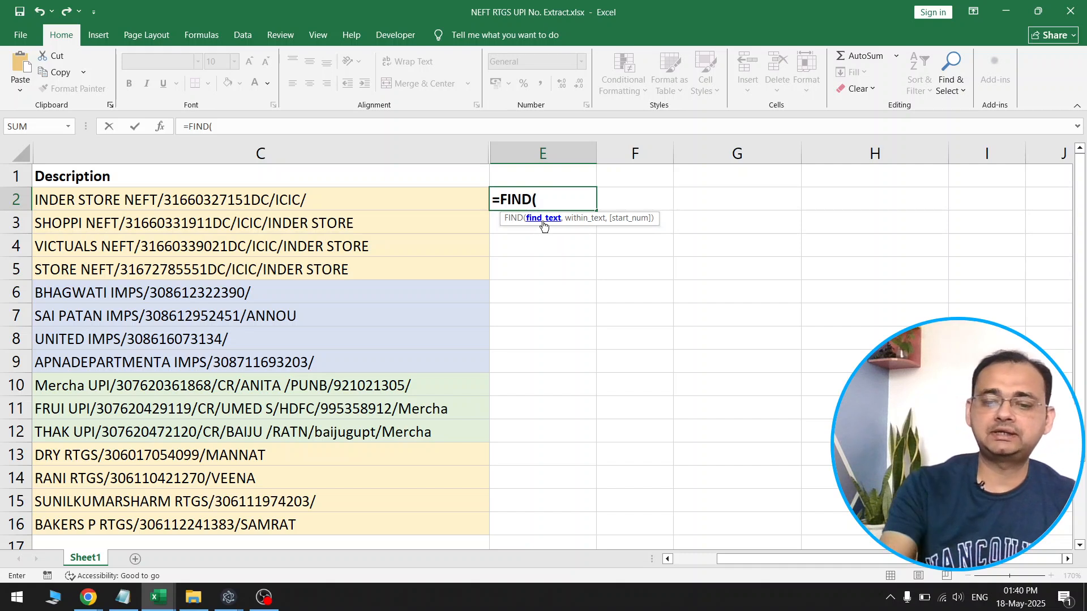
type("\"")
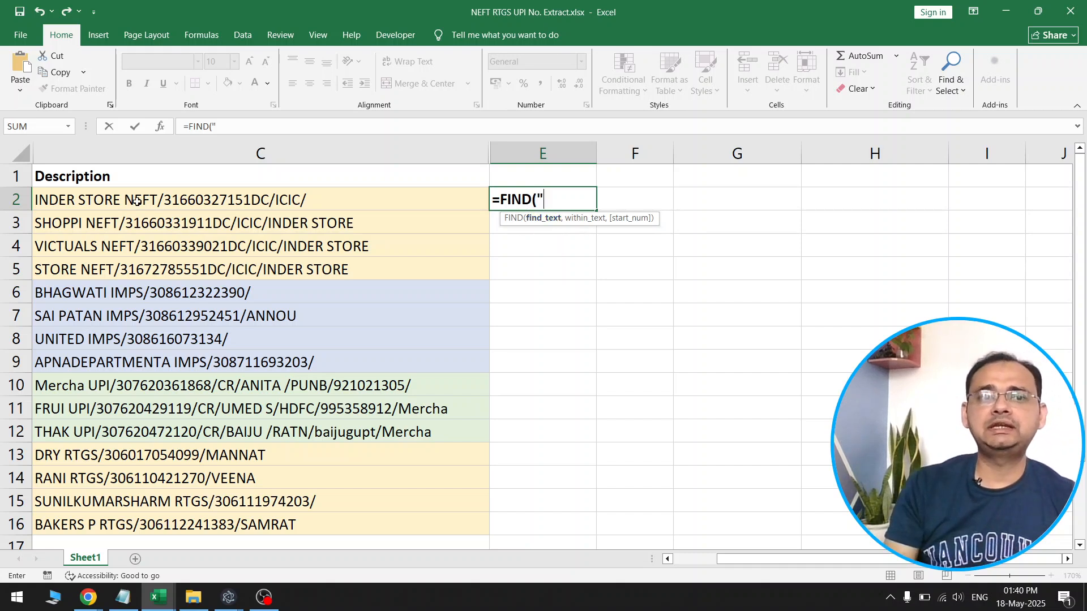
type("NEFT/")
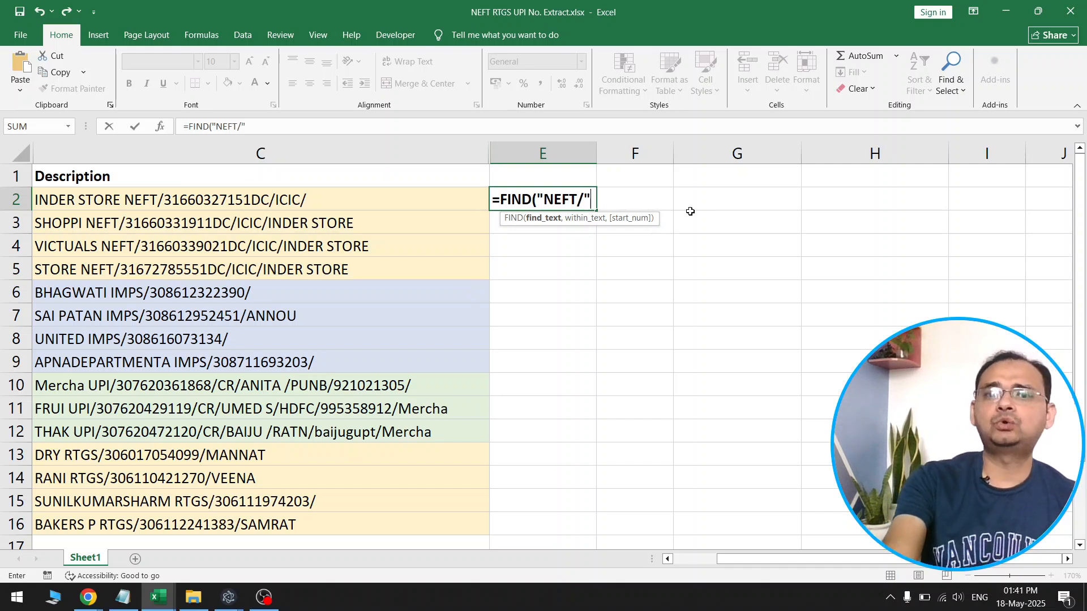
type(",")
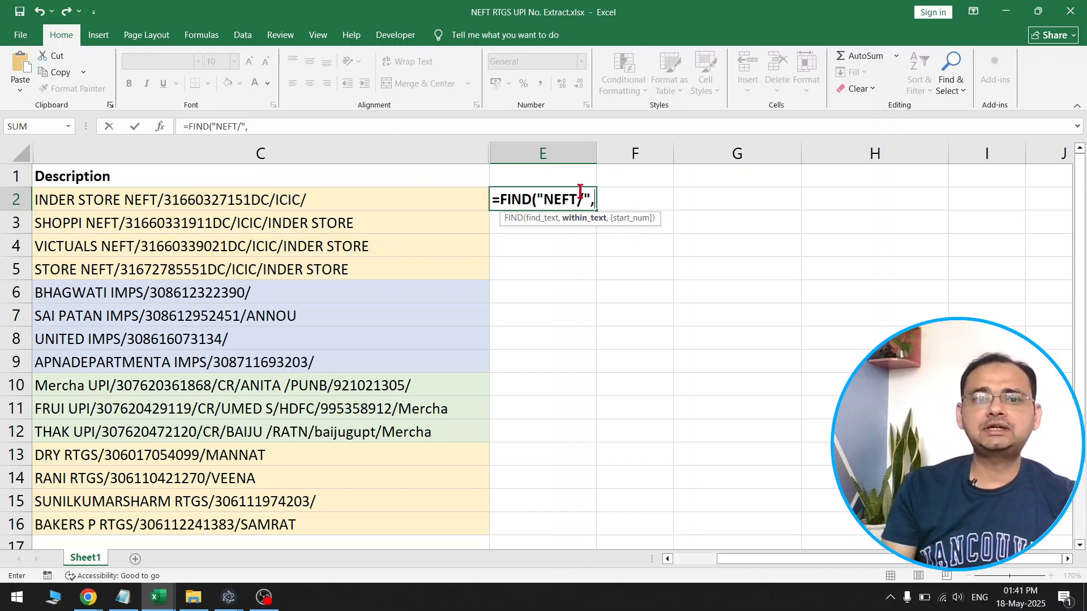
left_click(381, 196)
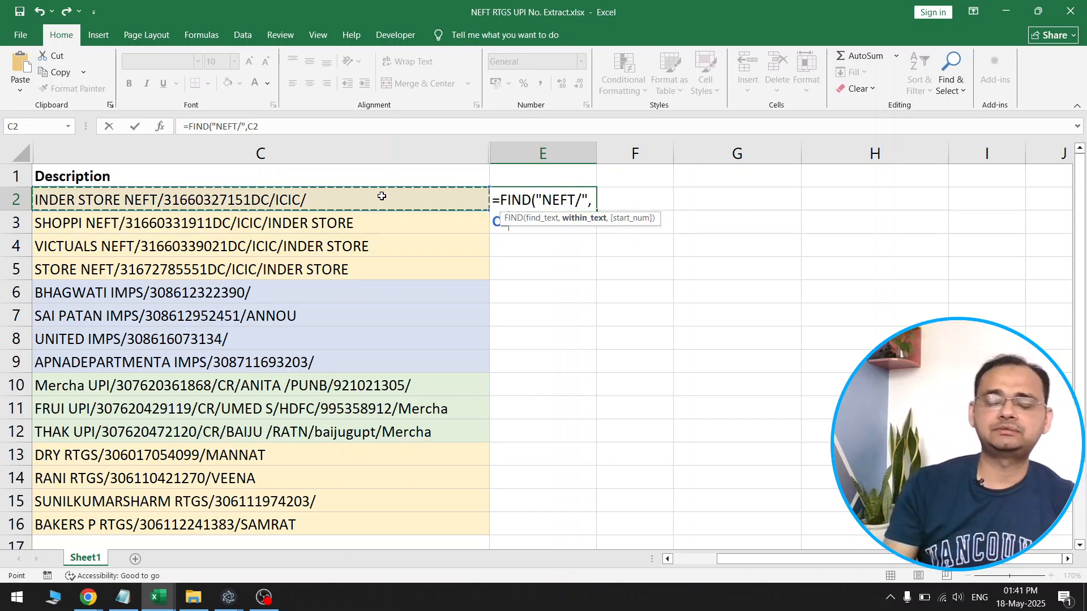
type(")")
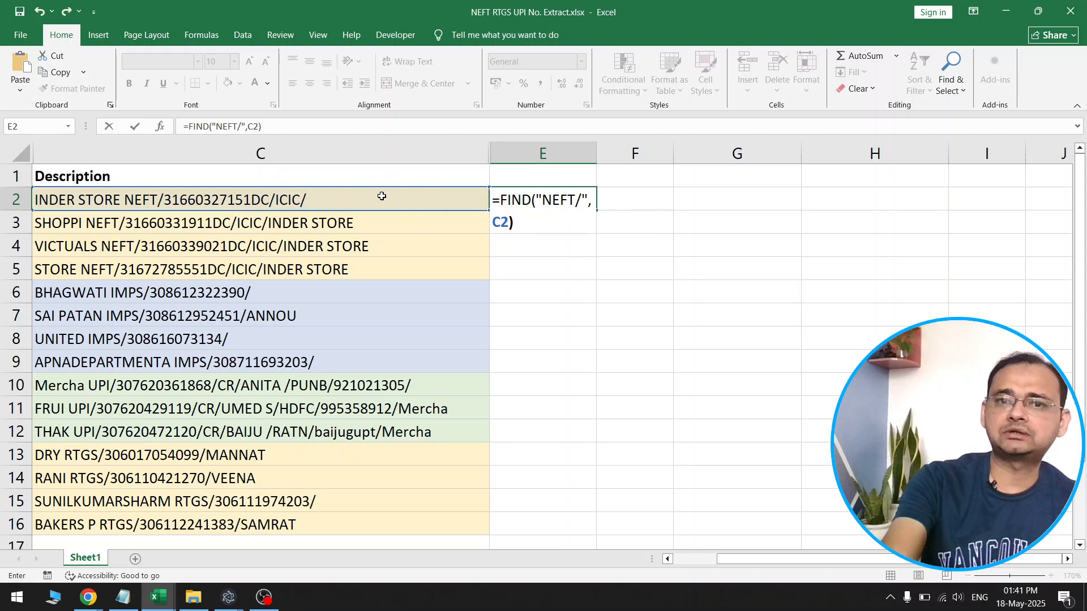
key("Return")
Fill the FIND formula from E2 down to E9, covering the NEFT and IMPS rows
left_click(589, 198)
left_click_drag(597, 210, 592, 277)
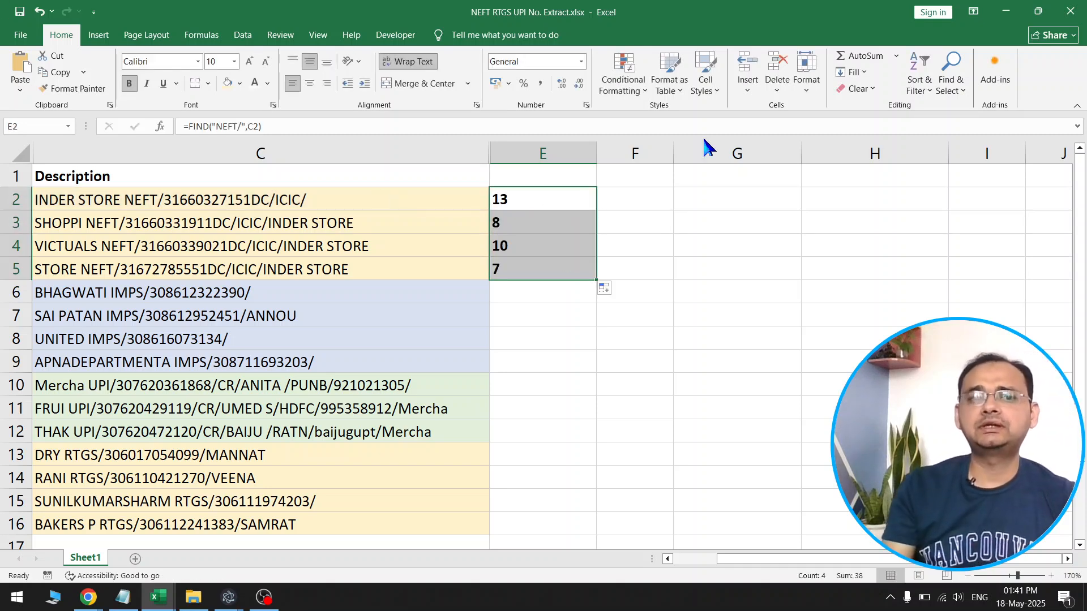
left_click_drag(596, 279, 596, 372)
Compare the FIND results in column E with where "NEFT/" starts in the descriptions of C2 to C4
left_click(535, 297)
left_click_drag(536, 310, 535, 349)
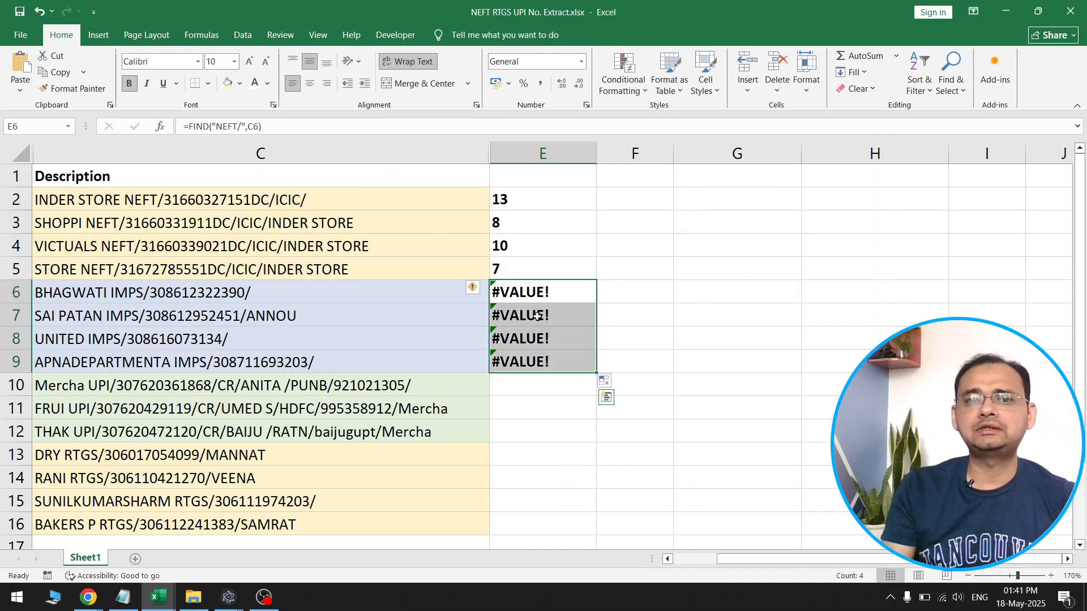
left_click(160, 210)
left_click_drag(553, 205, 551, 272)
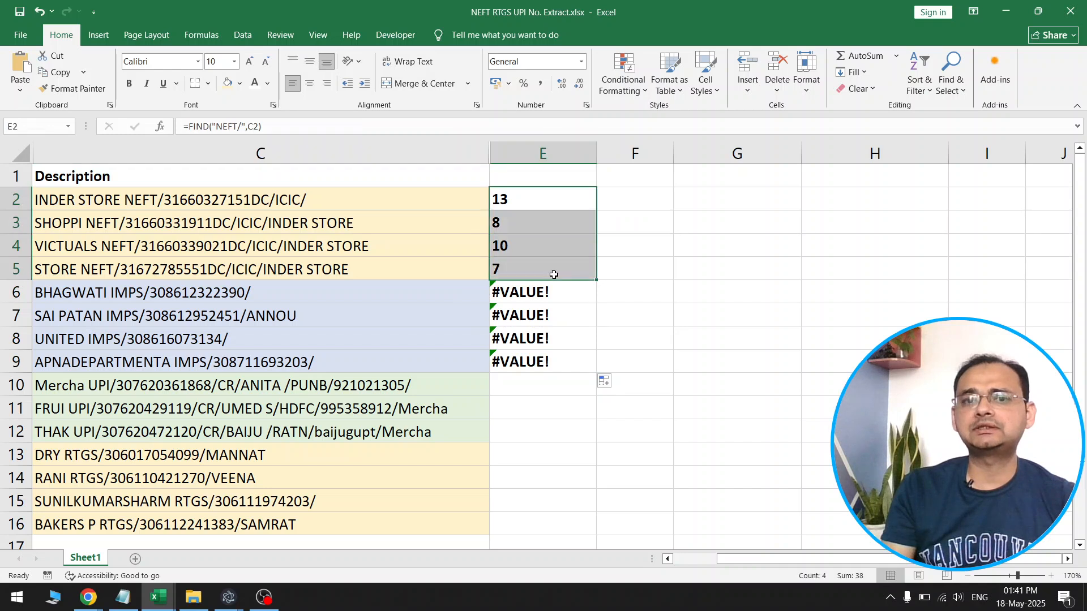
left_click(552, 198)
double_click(111, 196)
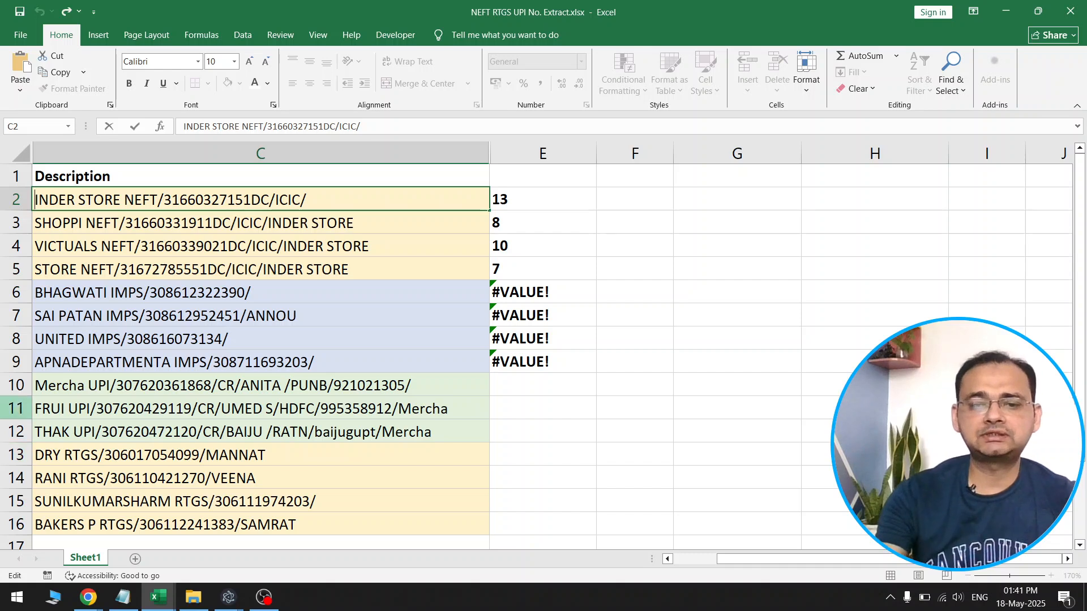
left_click_drag(36, 199, 134, 200)
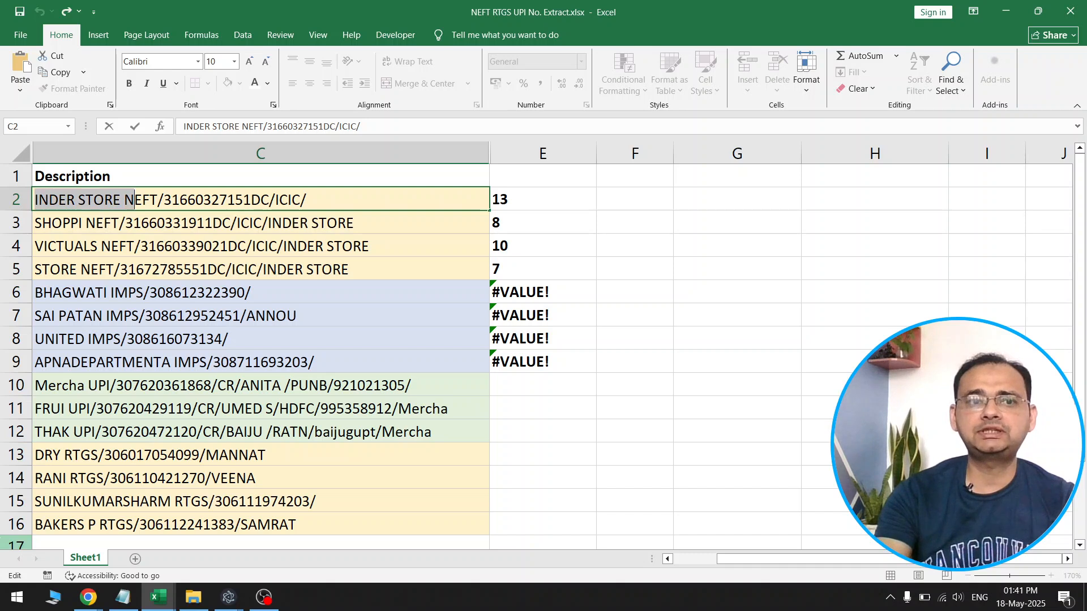
left_click(147, 206)
left_click_drag(125, 204, 154, 204)
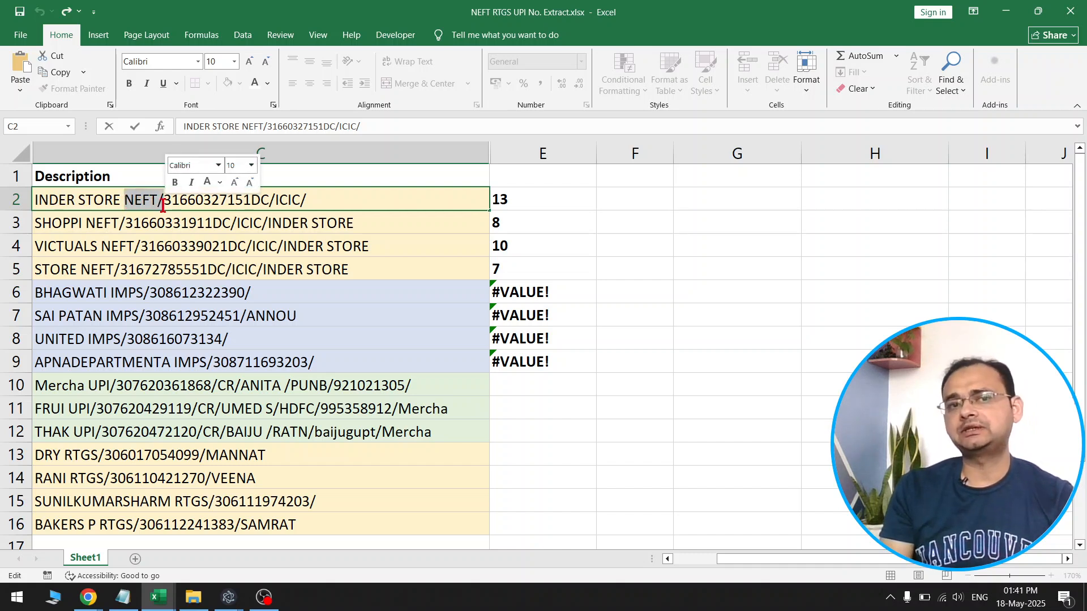
double_click(148, 222)
left_click_drag(86, 224, 141, 252)
double_click(89, 246)
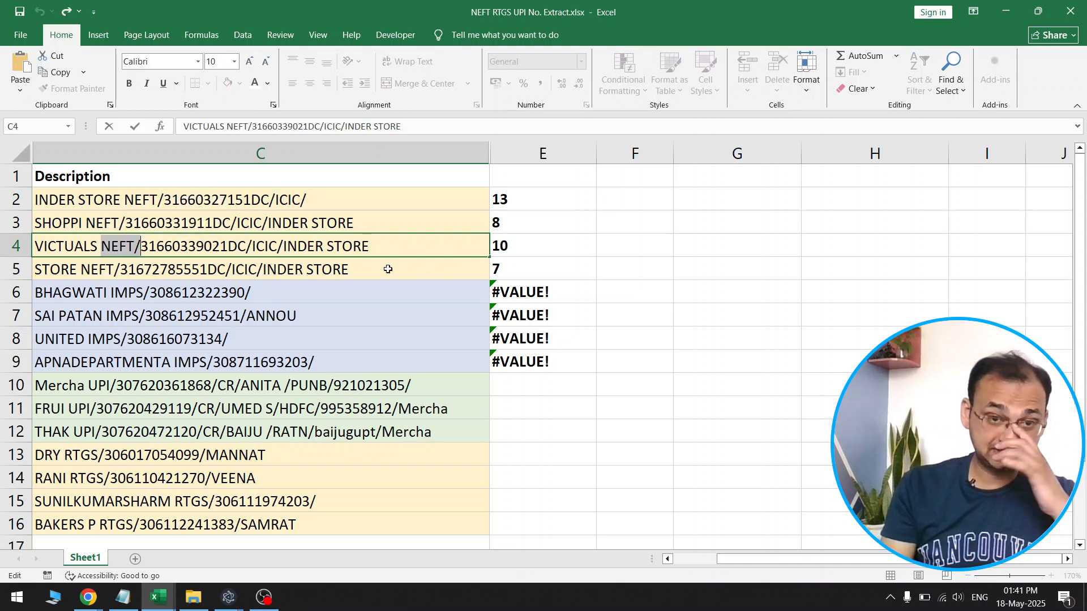
Enter 5, the length of "NEFT/", in F2 and copy it down to F5
left_click(615, 204)
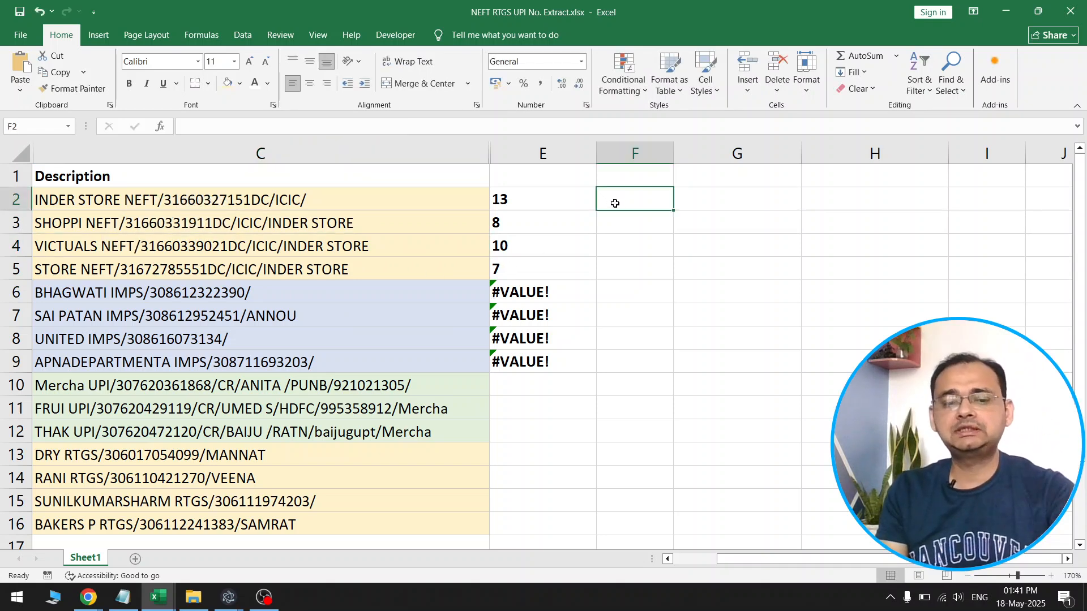
type("5")
key("Return")
left_click(653, 203)
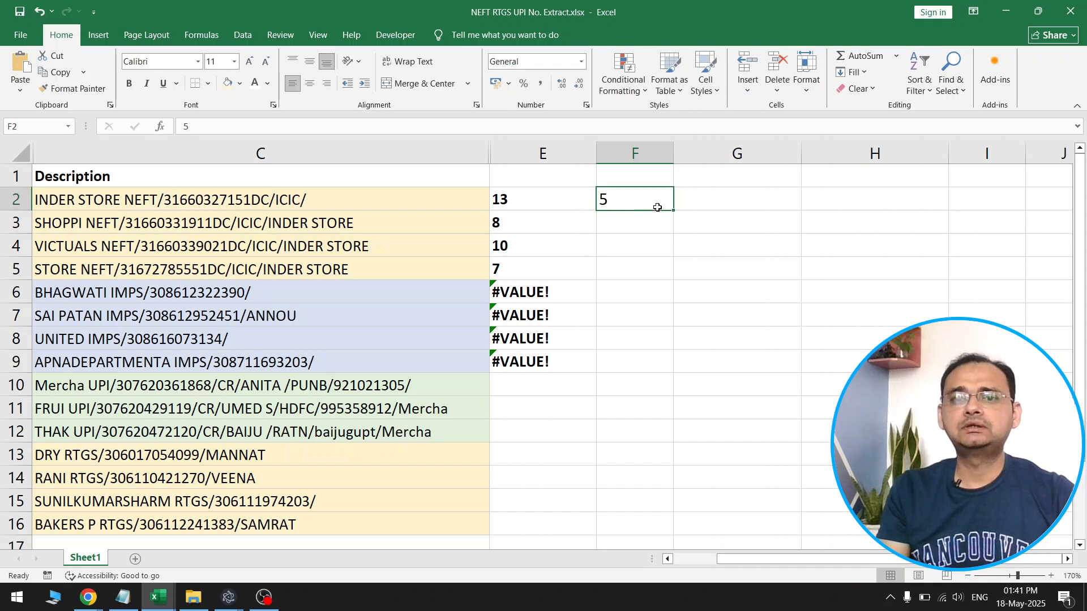
left_click_drag(672, 208, 635, 263)
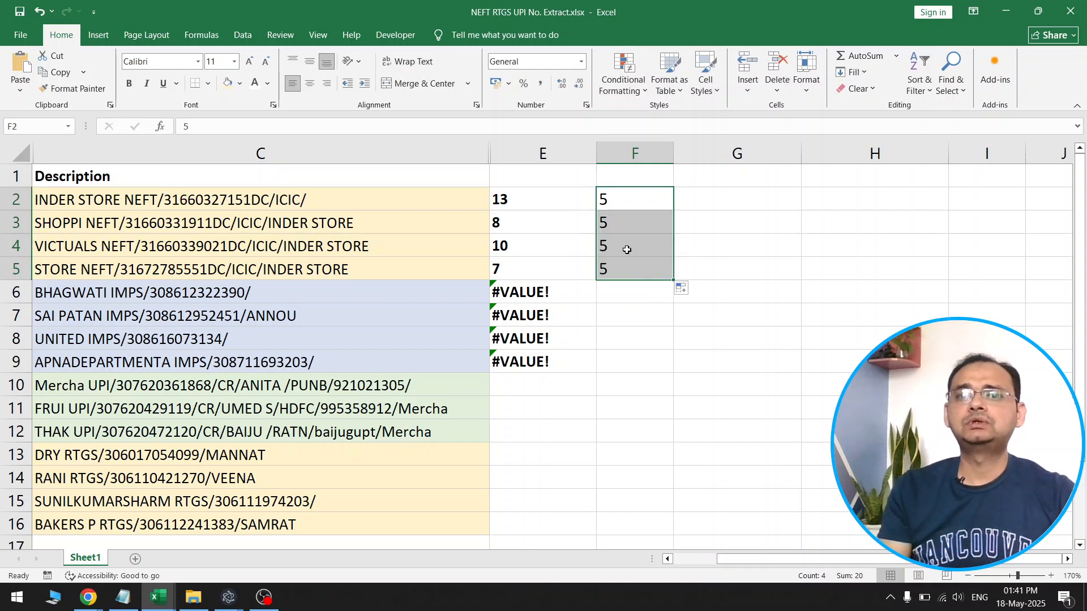
Compare the values in columns E and F with where the reference numbers start in the descriptions of C2 to C4
left_click(539, 198)
left_click(608, 200)
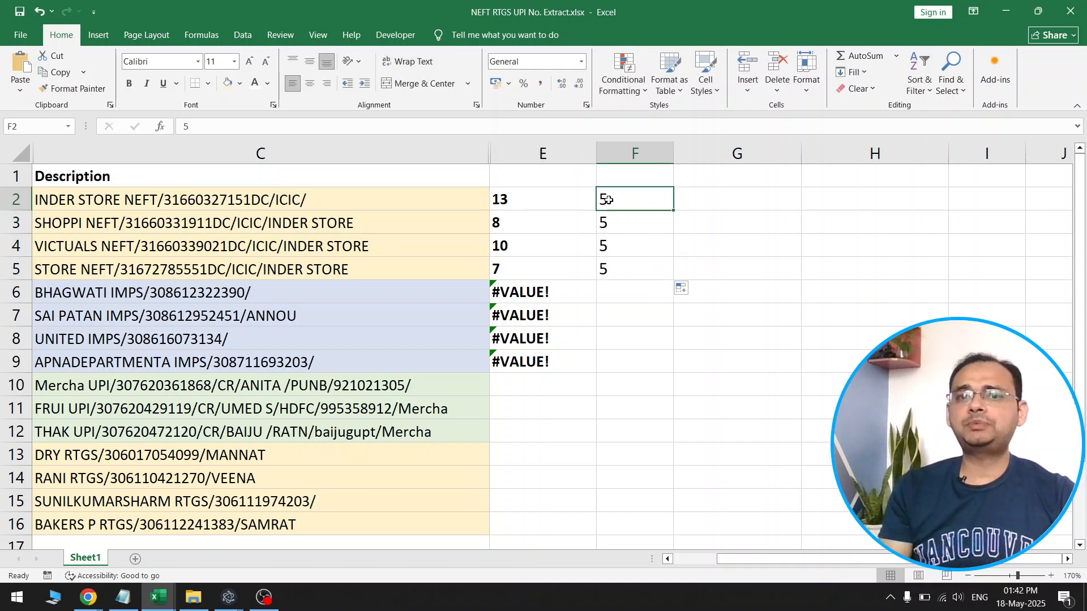
double_click(211, 200)
left_click_drag(164, 202, 267, 205)
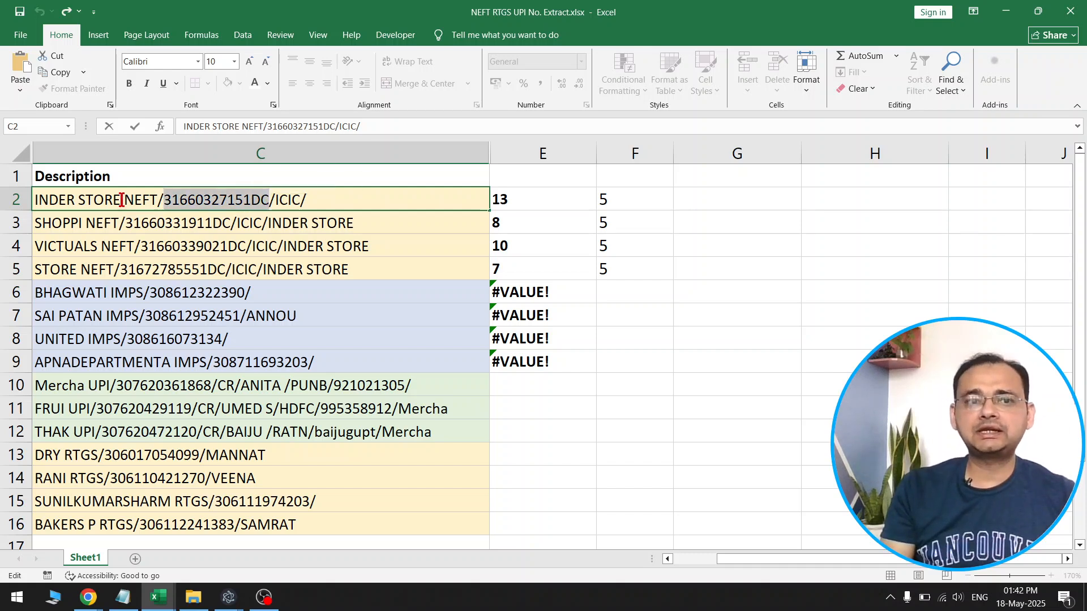
left_click_drag(35, 199, 164, 201)
left_click_drag(523, 227, 619, 225)
double_click(189, 225)
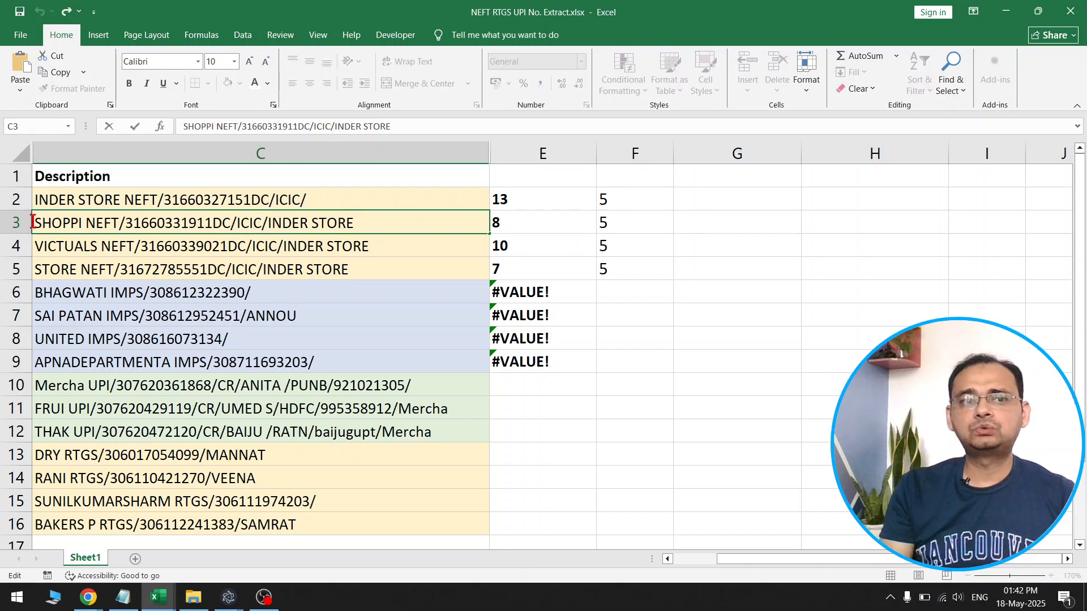
left_click_drag(33, 225, 123, 227)
left_click(122, 226)
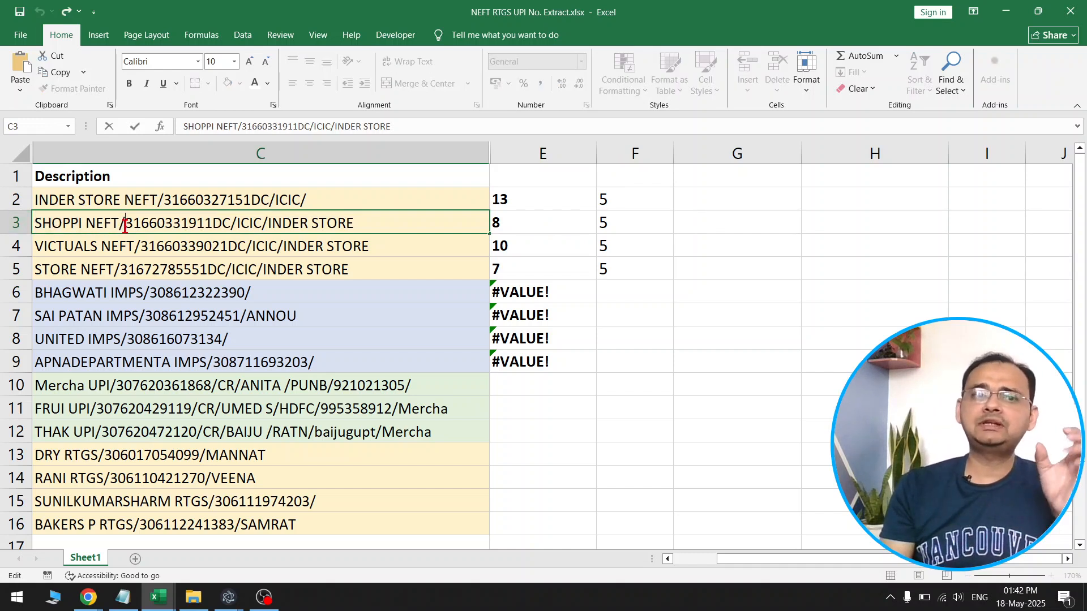
left_click_drag(197, 227, 231, 230)
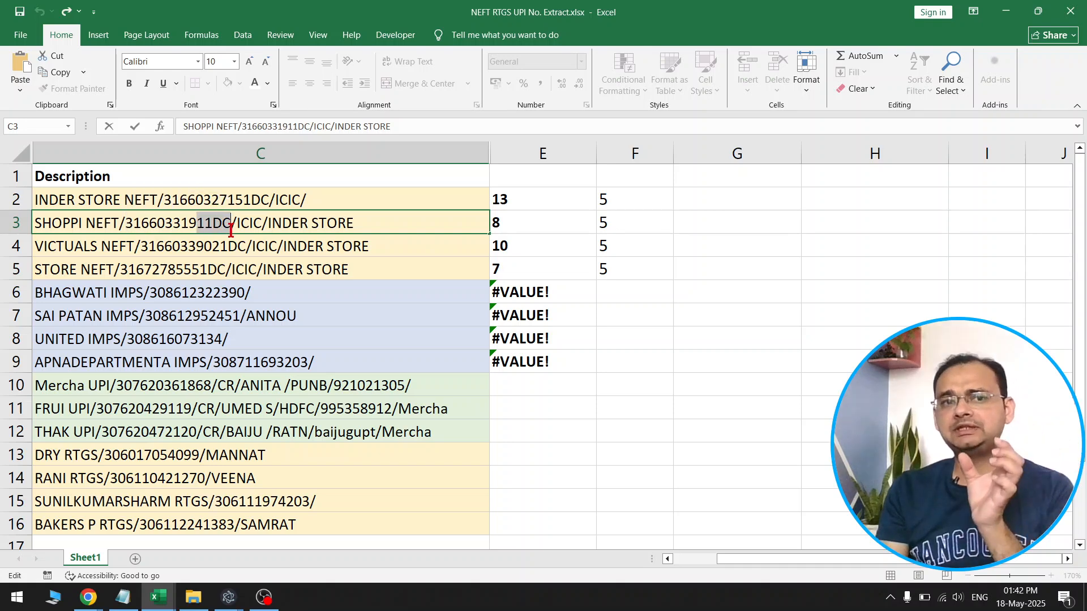
double_click(163, 224)
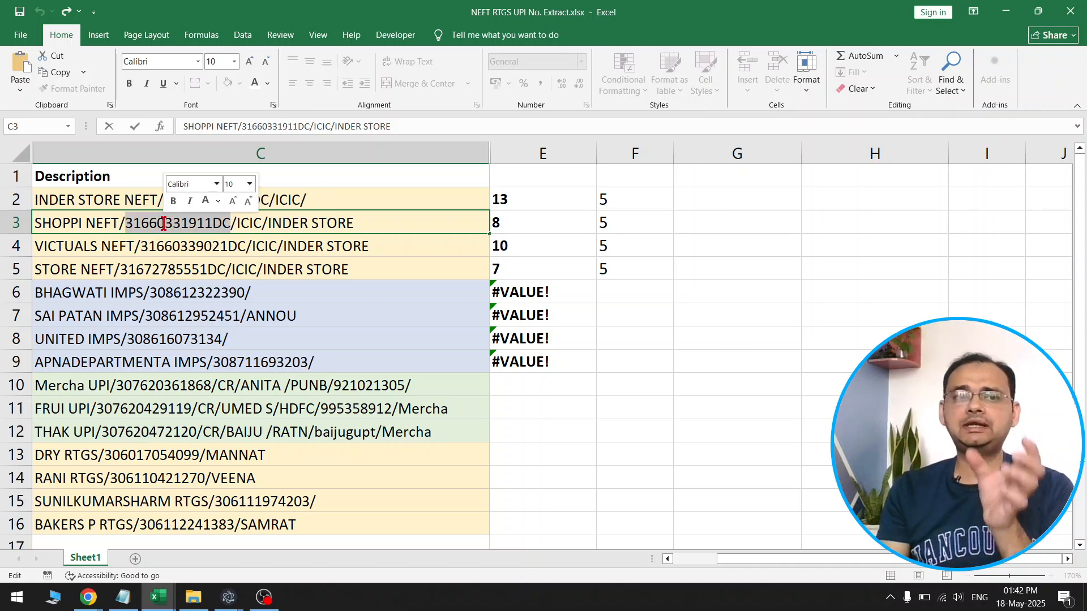
double_click(178, 249)
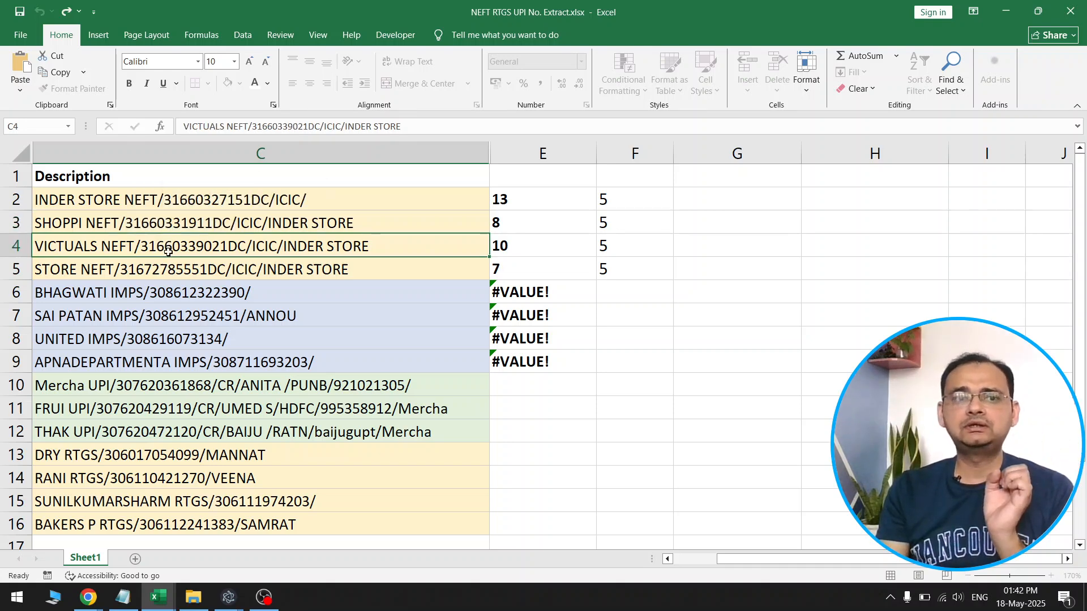
left_click(512, 245)
key("Right")
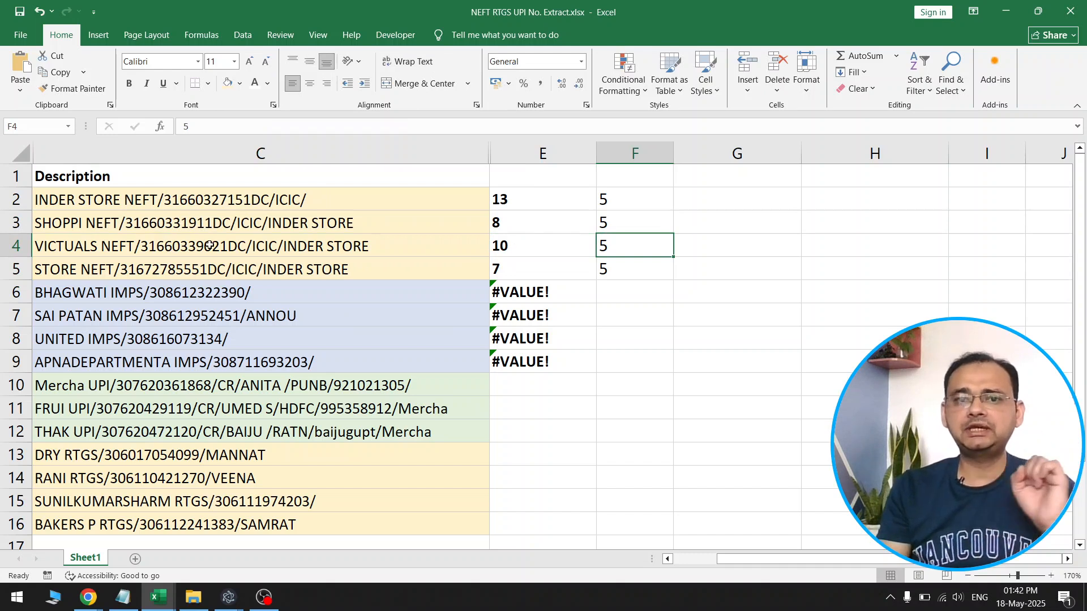
left_click(735, 204)
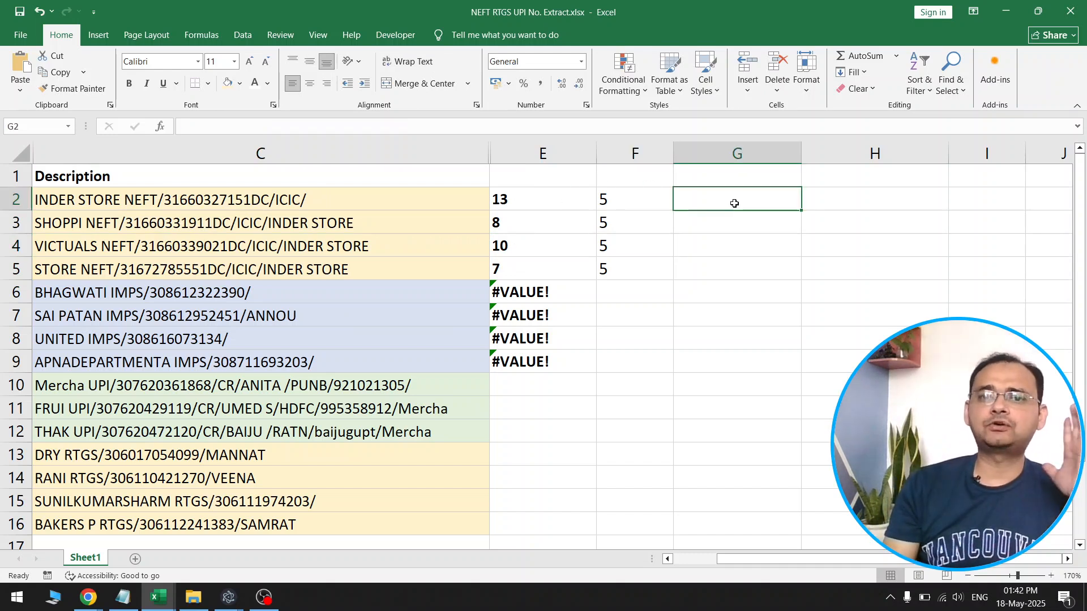
left_click(590, 198)
left_click_drag(664, 198, 523, 199)
left_click(558, 240)
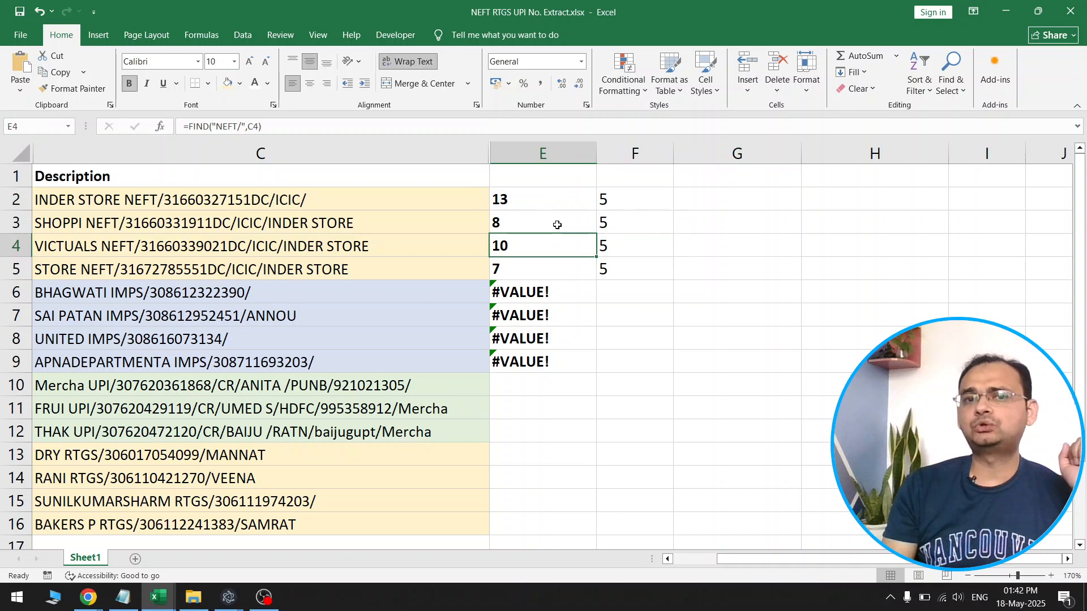
left_click(541, 202)
double_click(561, 201)
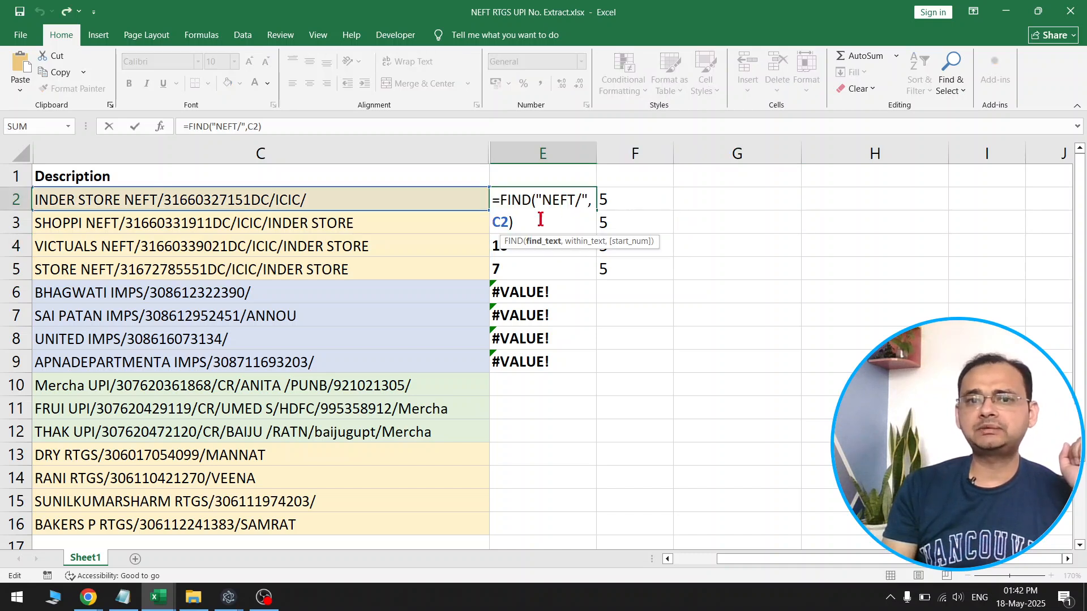
key("Escape")
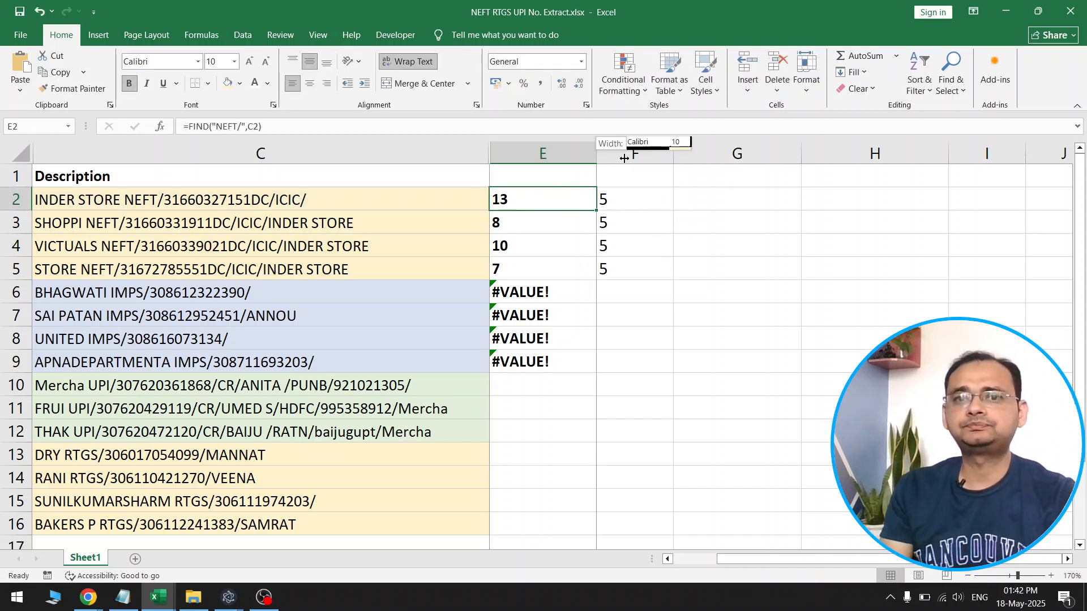
Widen column E and add 5 to the formula in E2, making it =FIND("NEFT/",C2)+5
left_click_drag(596, 153, 631, 153)
left_click(671, 198)
key("ctrl+shift+Down")
left_click(558, 202)
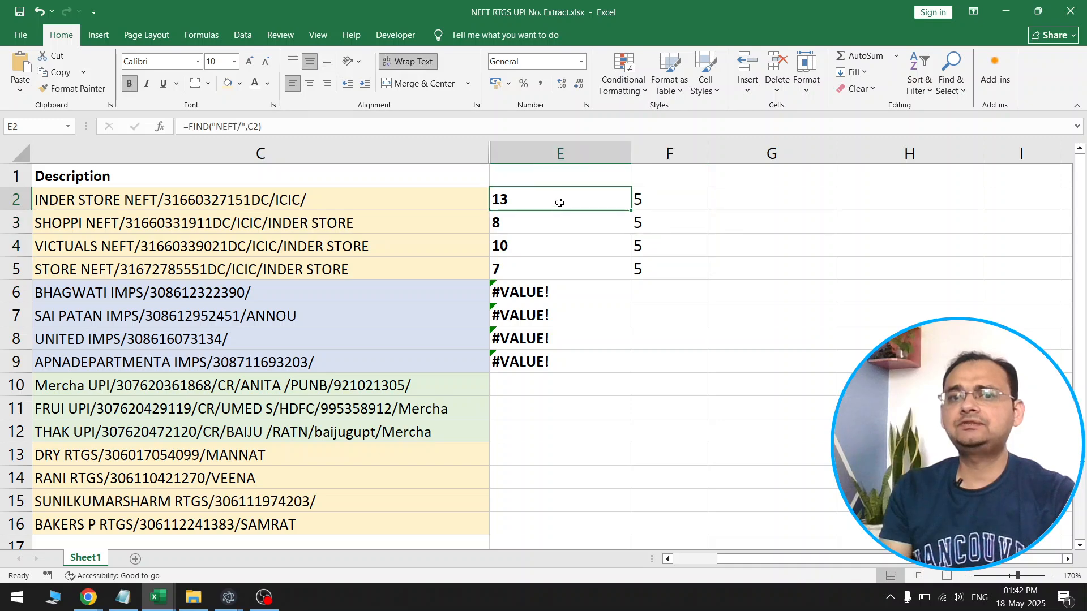
double_click(558, 201)
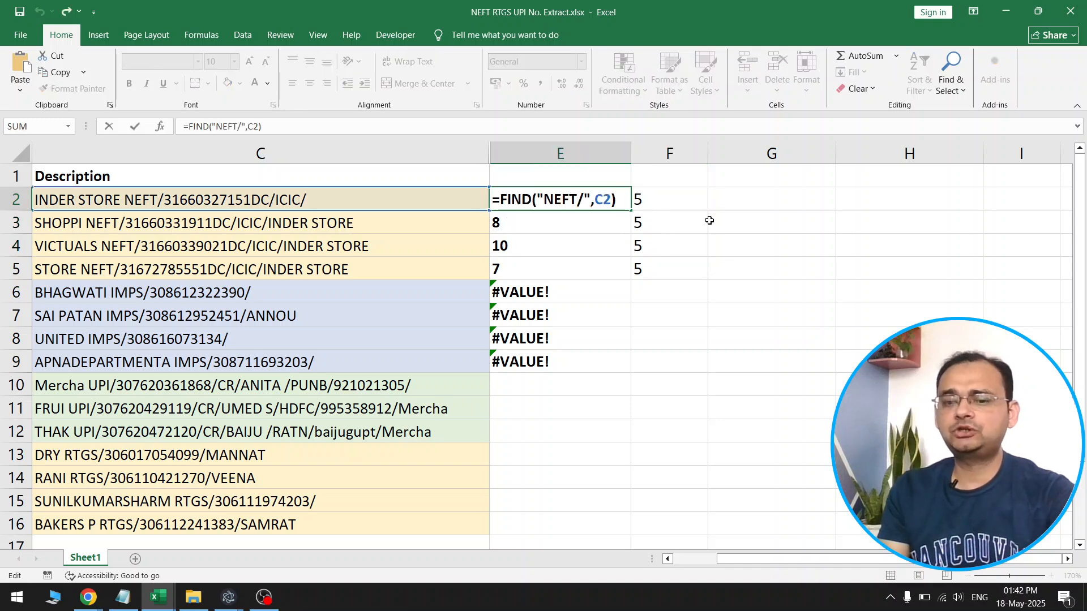
type("+5")
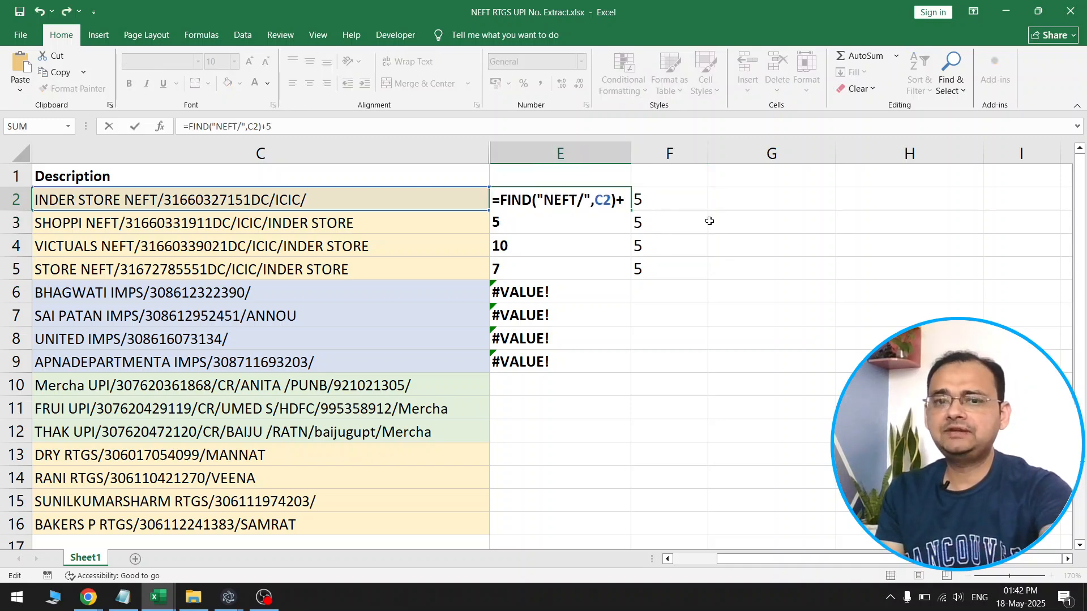
key("Return")
Clear the helper values in F2:F5 and fill the updated E2 formula down to E5
left_click_drag(659, 199, 665, 262)
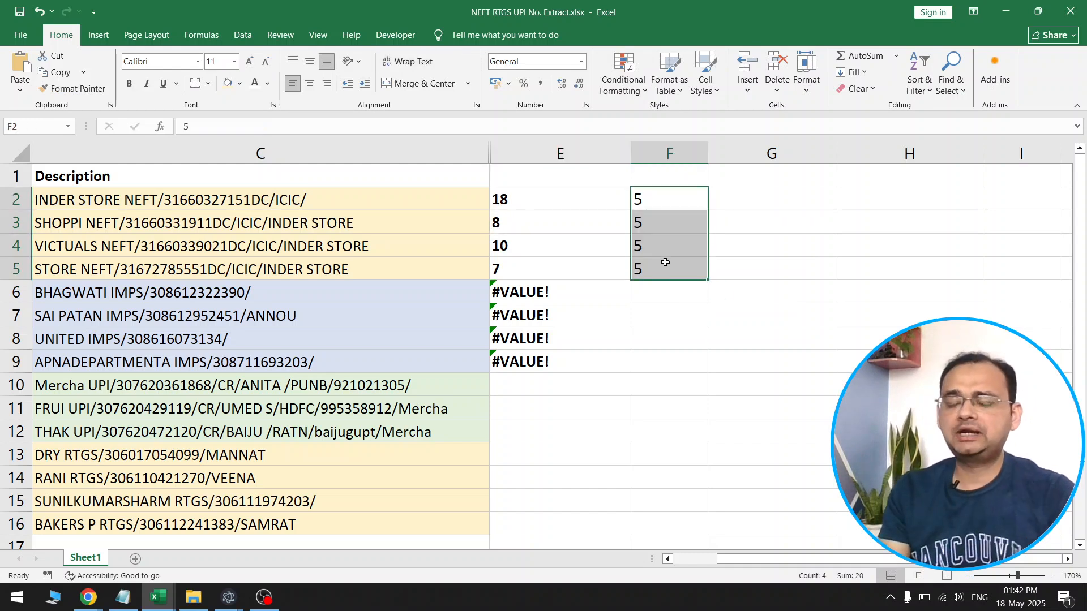
left_click(618, 205)
left_click_drag(629, 210, 622, 277)
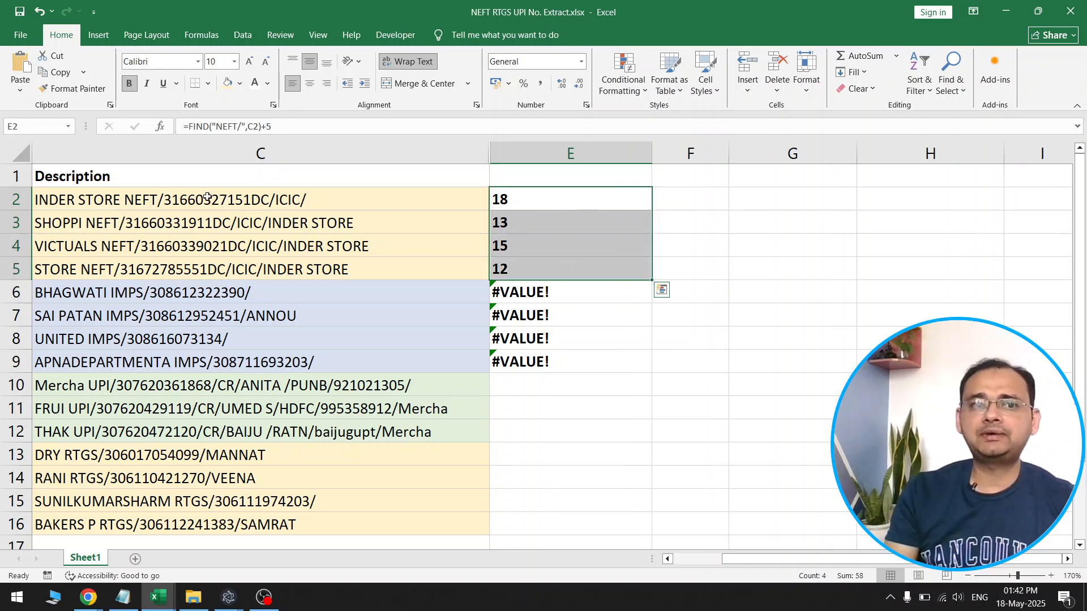
Check the start position calculated in E2 against the first character of the reference number in C2
double_click(169, 199)
left_click_drag(164, 199, 267, 200)
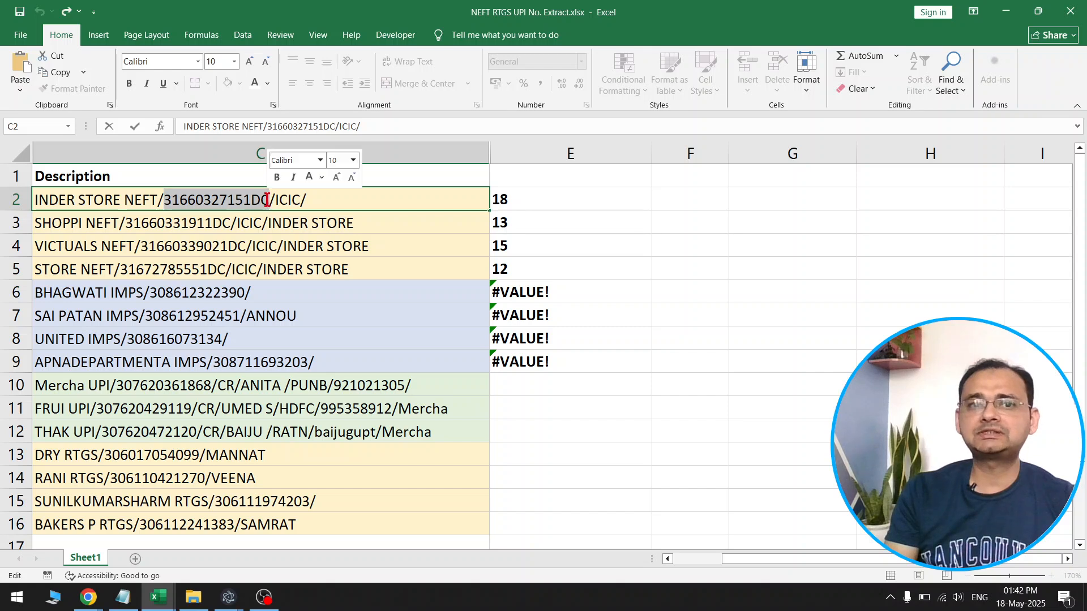
double_click(166, 200)
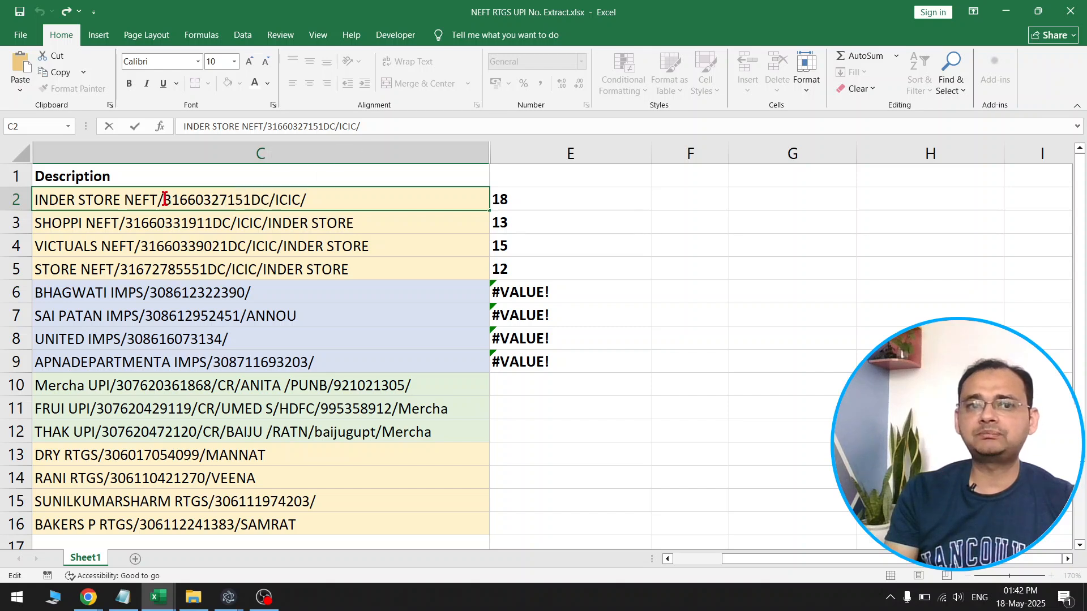
left_click(586, 213)
left_click(688, 194)
left_click(292, 194)
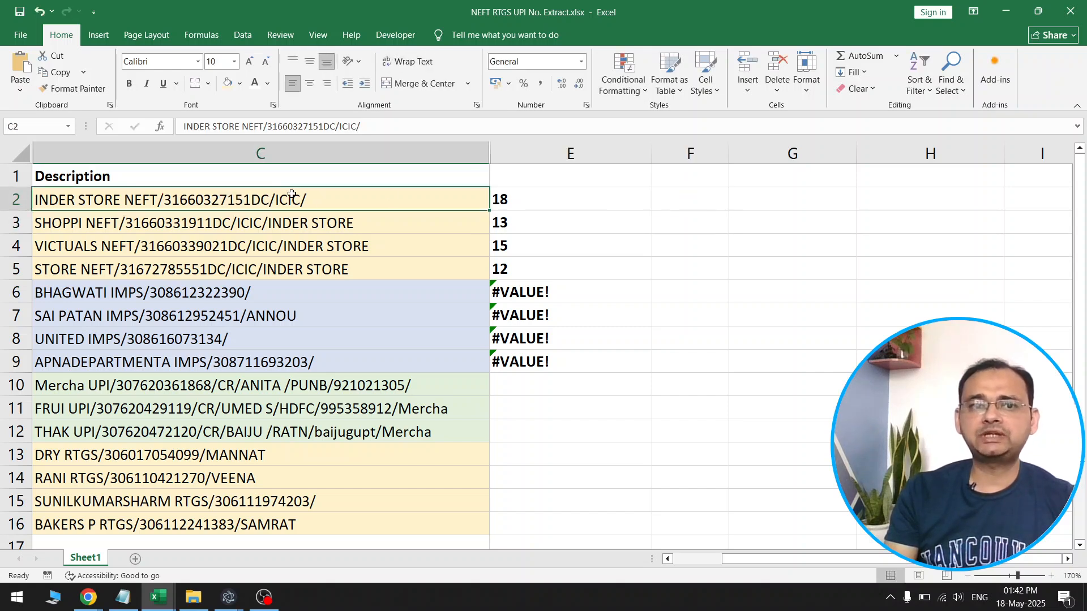
Count the characters of the NEFT reference number in C2, leaving the description unedited
double_click(187, 199)
left_click_drag(164, 199, 261, 201)
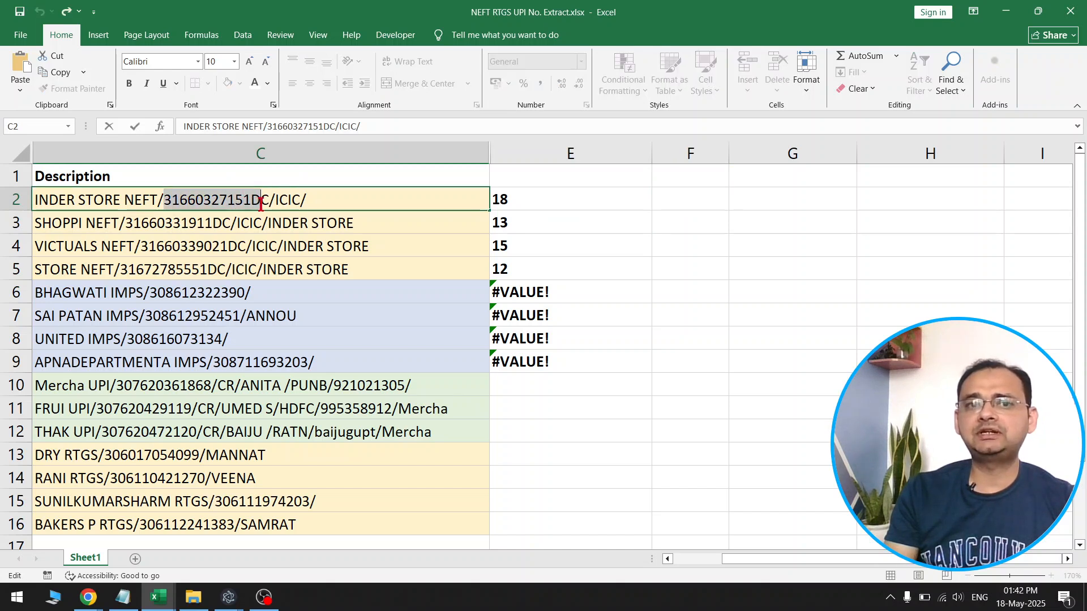
left_click(164, 200)
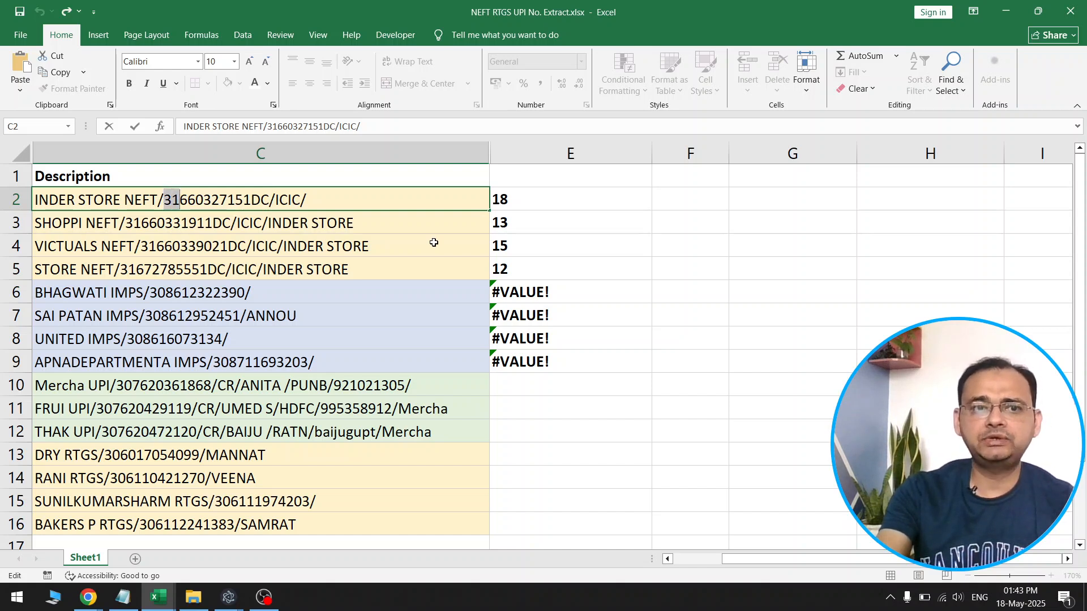
key("shift+Right")
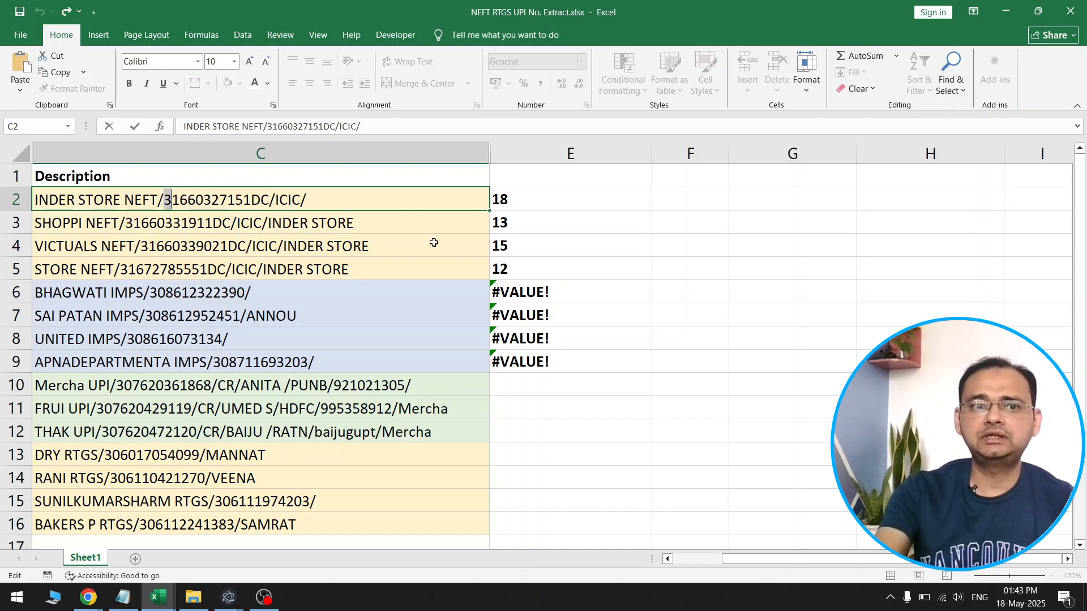
key("shift+Right")
key("shift+Right")
key("shift+Right")
key("shift+Right")
key("shift+Right")
key("shift+Right")
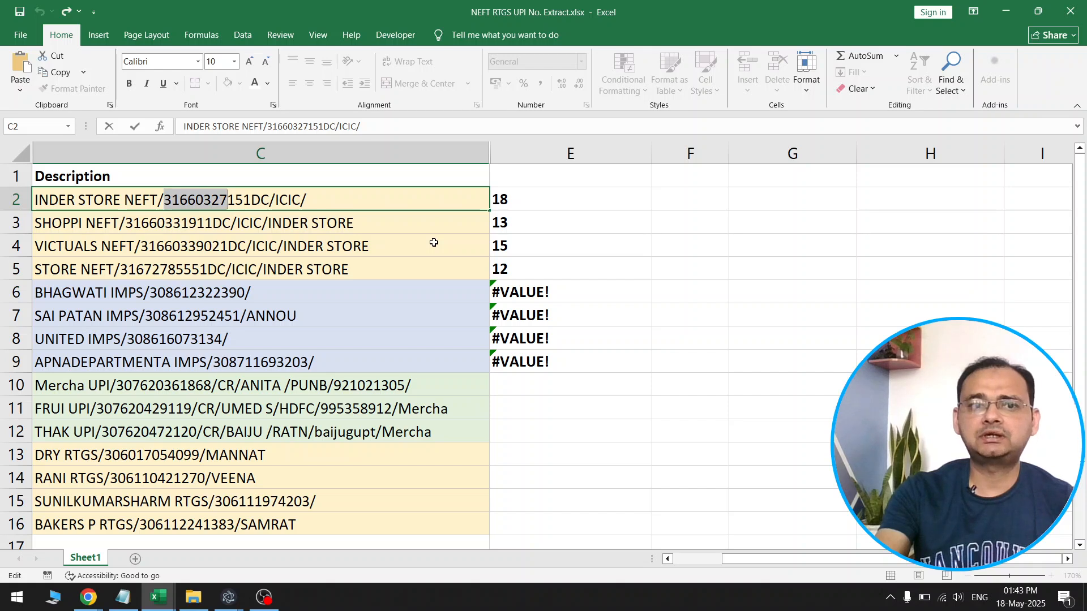
key("shift+Right")
key("shift+Right")
key("shift+Right")
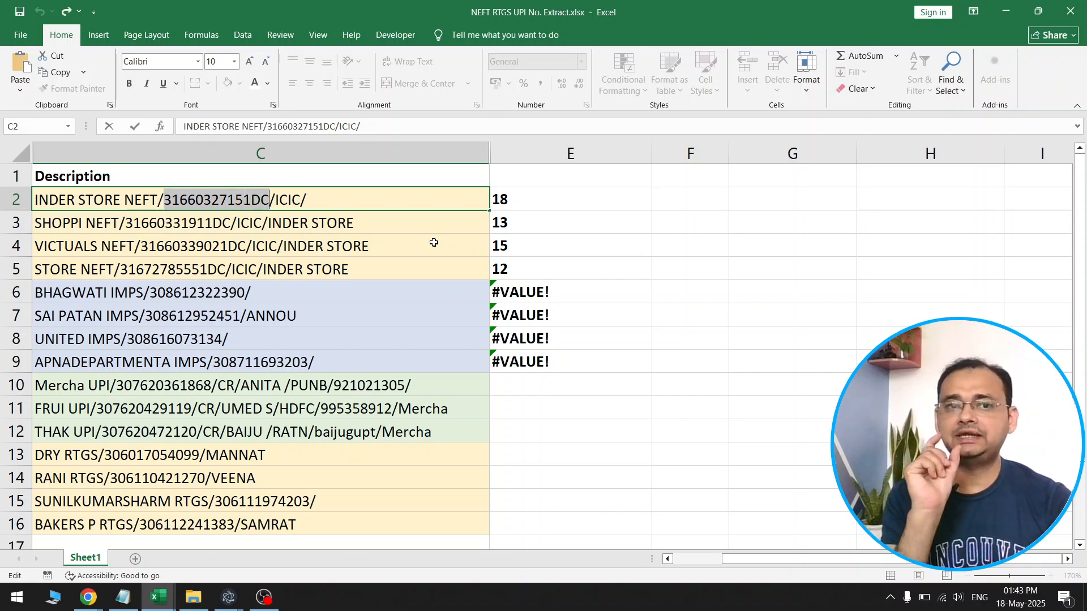
key("Escape")
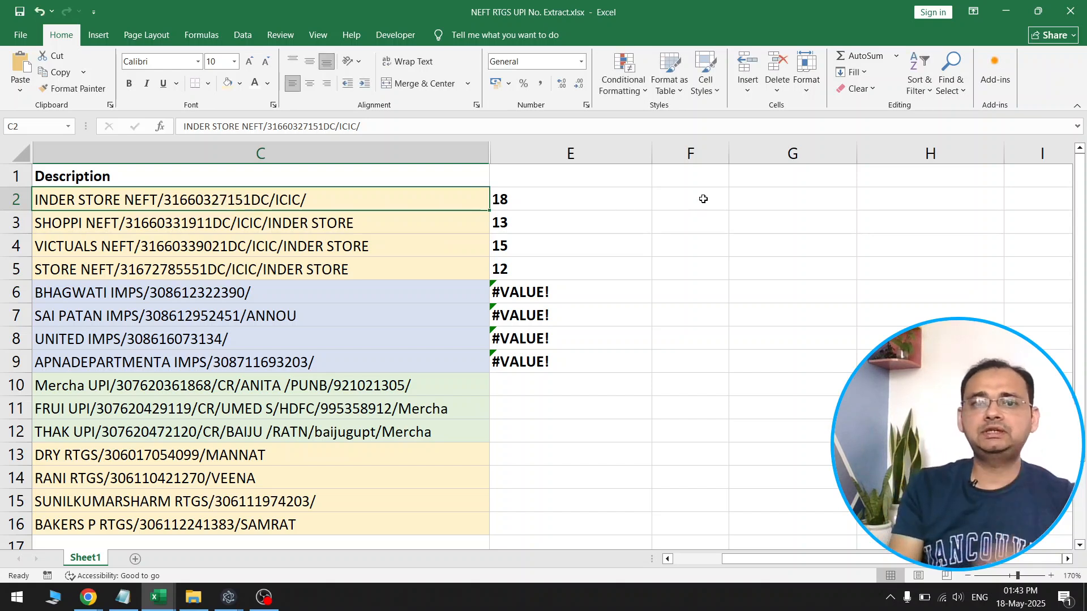
Enter 13 in H2 as the number of characters in the NEFT reference
left_click(685, 199)
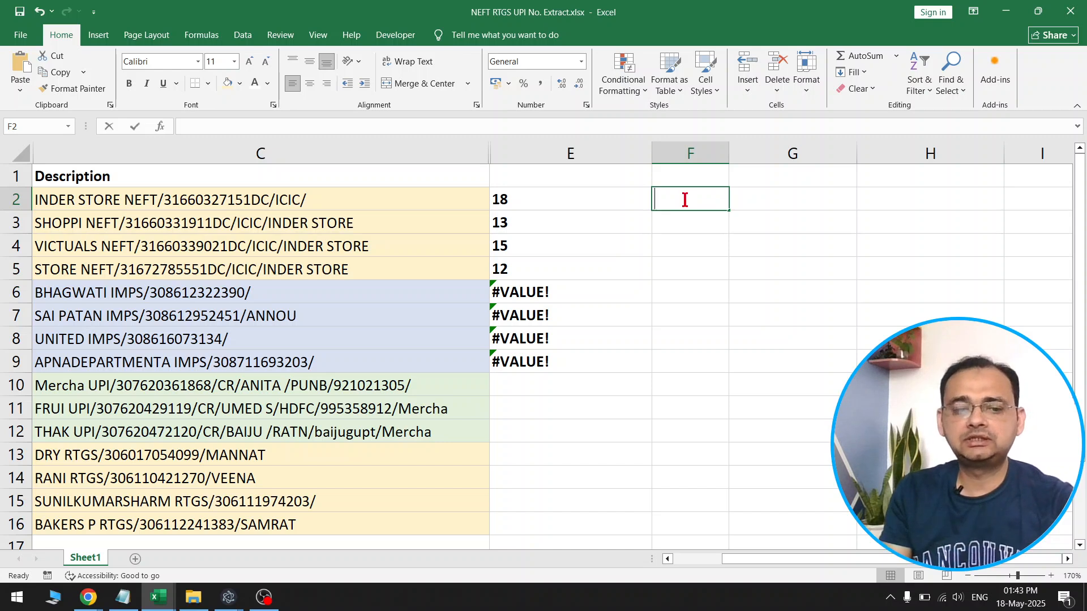
type("1")
key("Escape")
left_click(882, 199)
type("13")
key("Left")
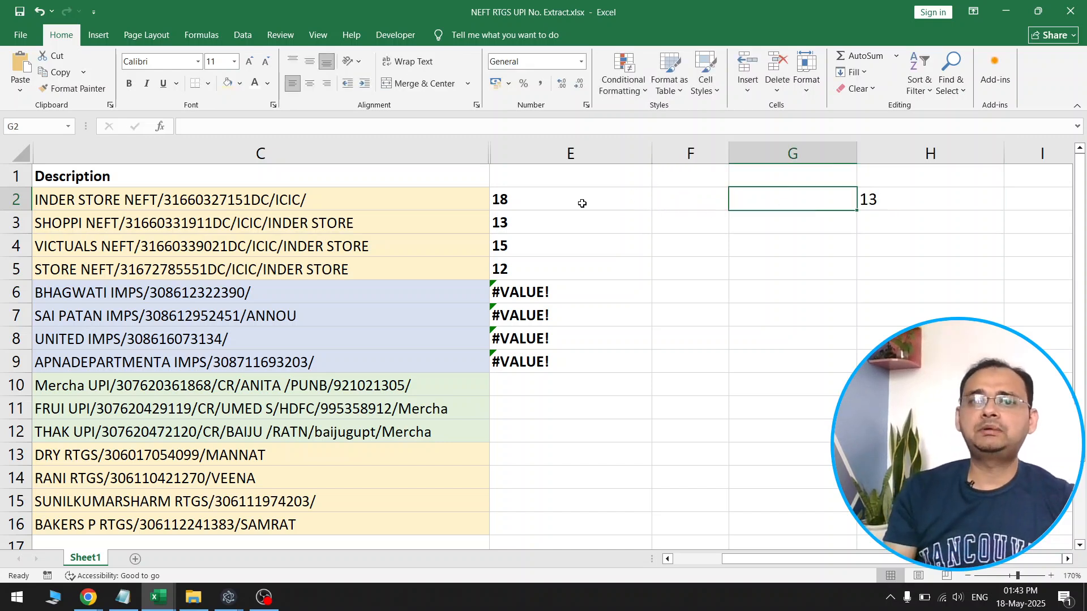
Enter the formula =MID(C2,E2,13) in F2 to extract the NEFT reference number
left_click(516, 203)
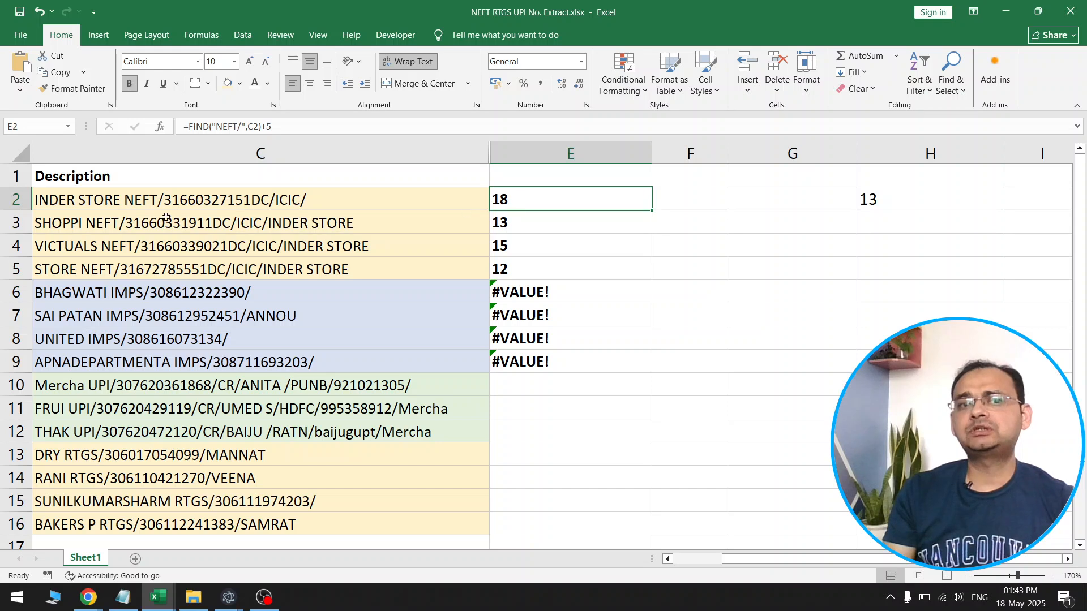
left_click(899, 202)
left_click(698, 196)
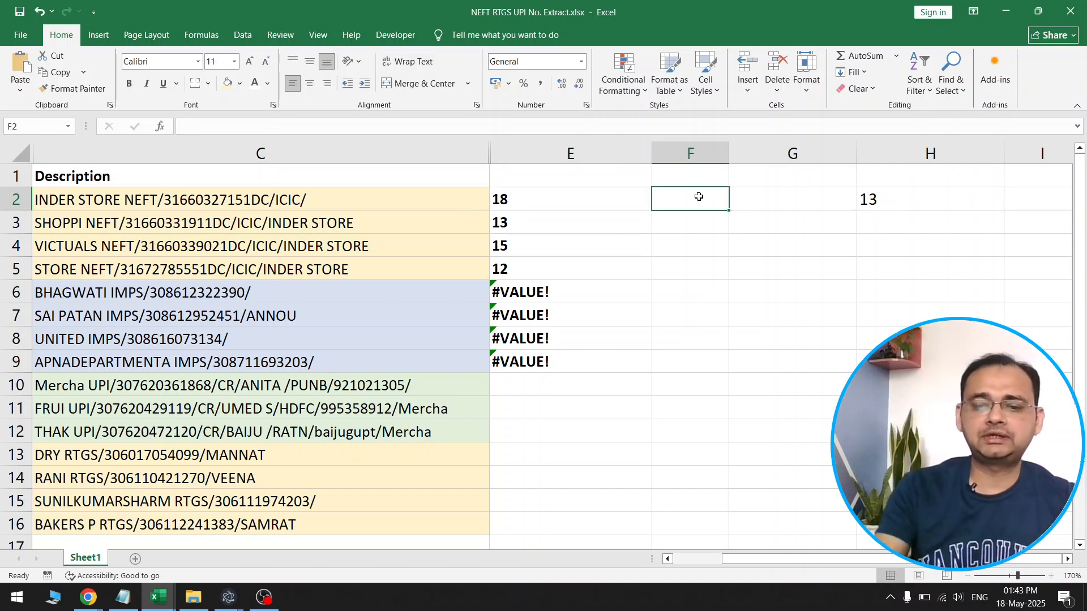
type("=MID")
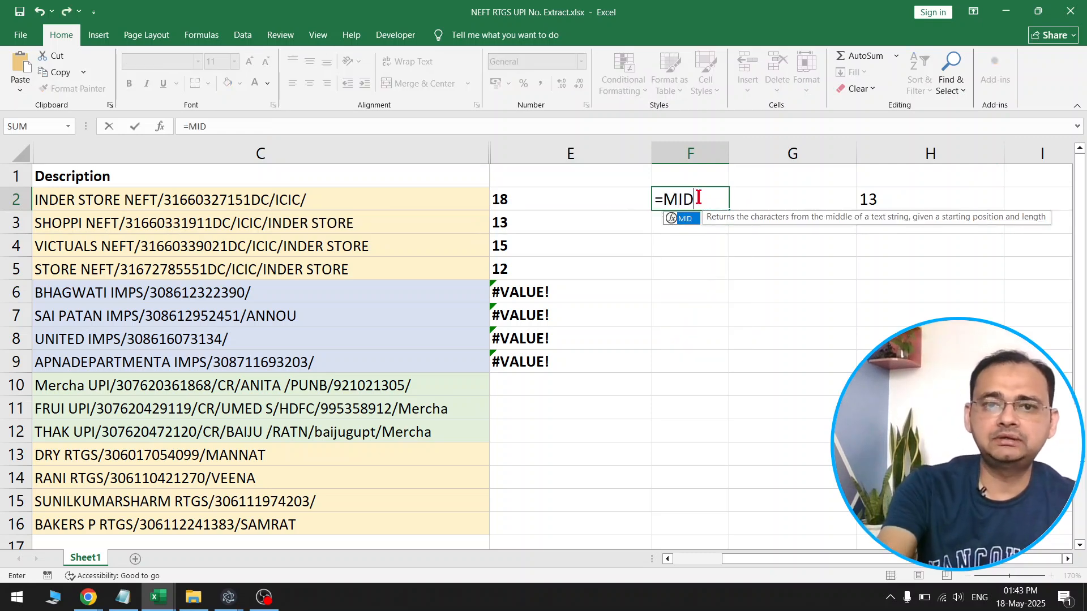
type("(")
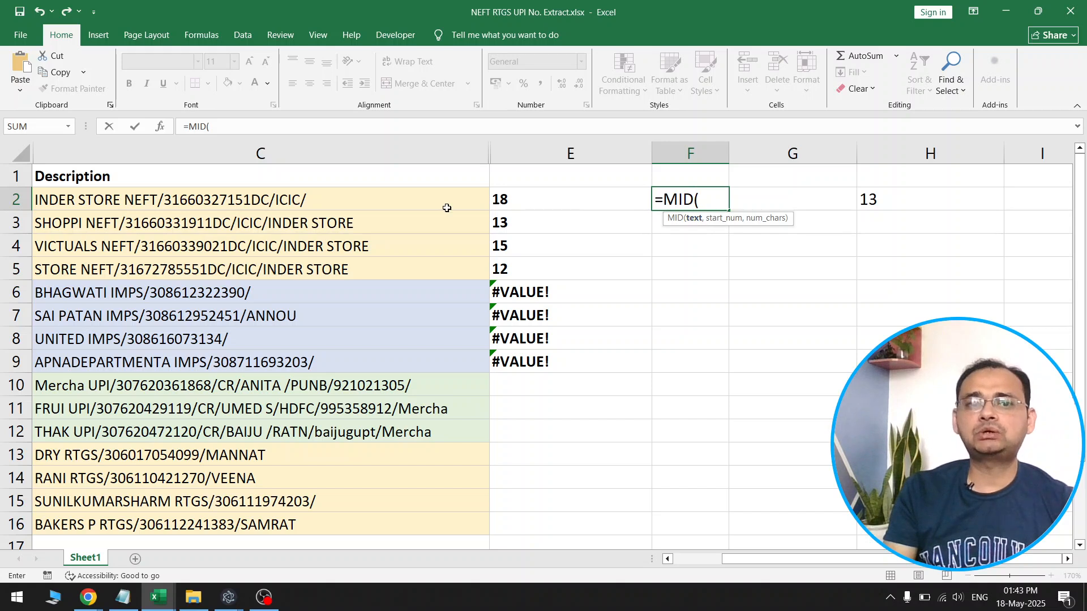
left_click(425, 205)
type(",")
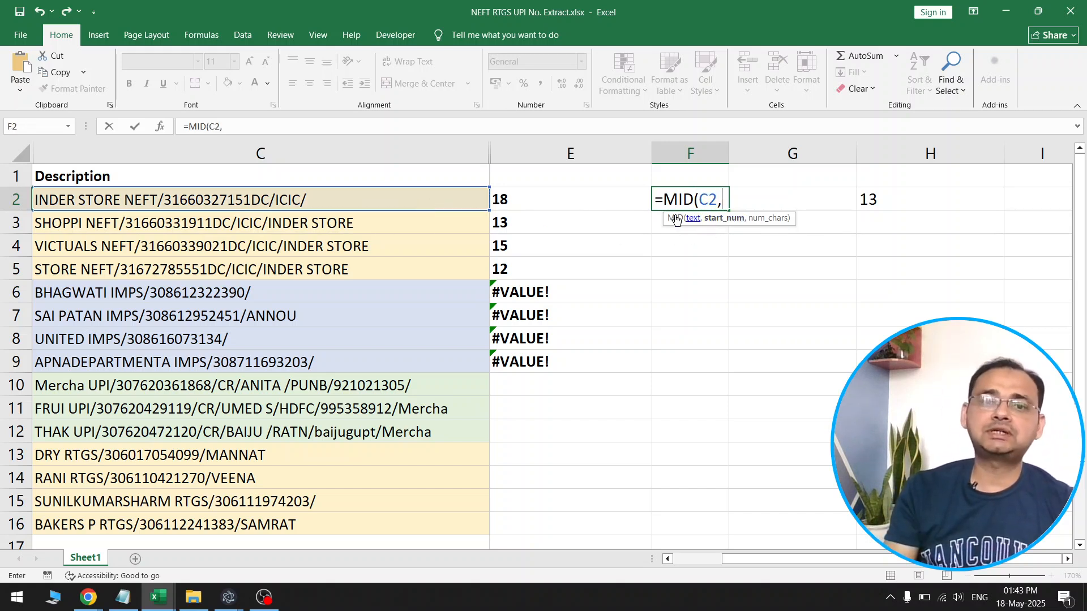
left_click(543, 204)
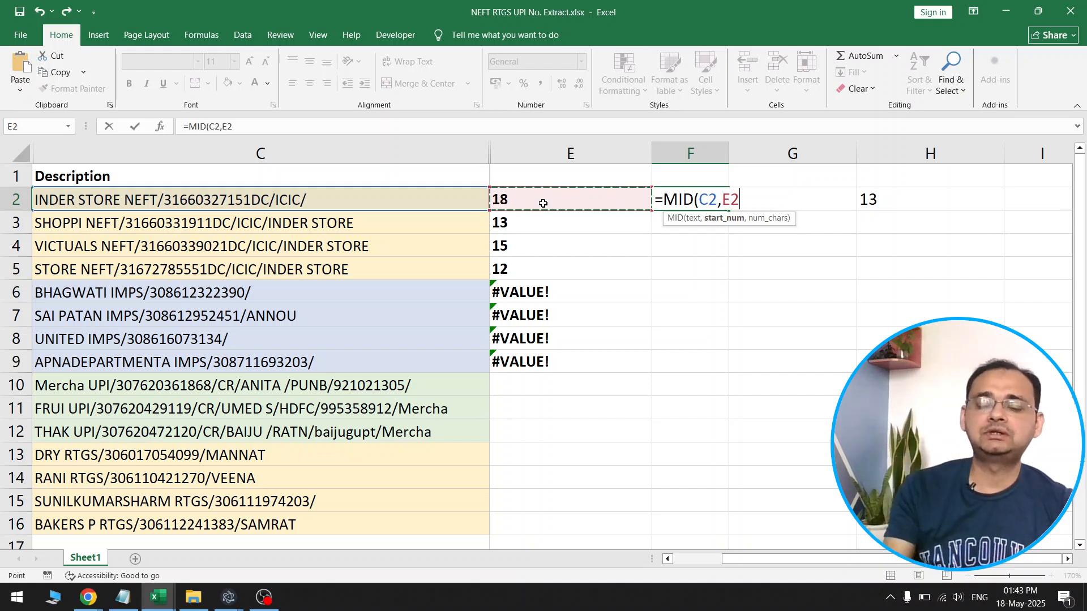
type(",")
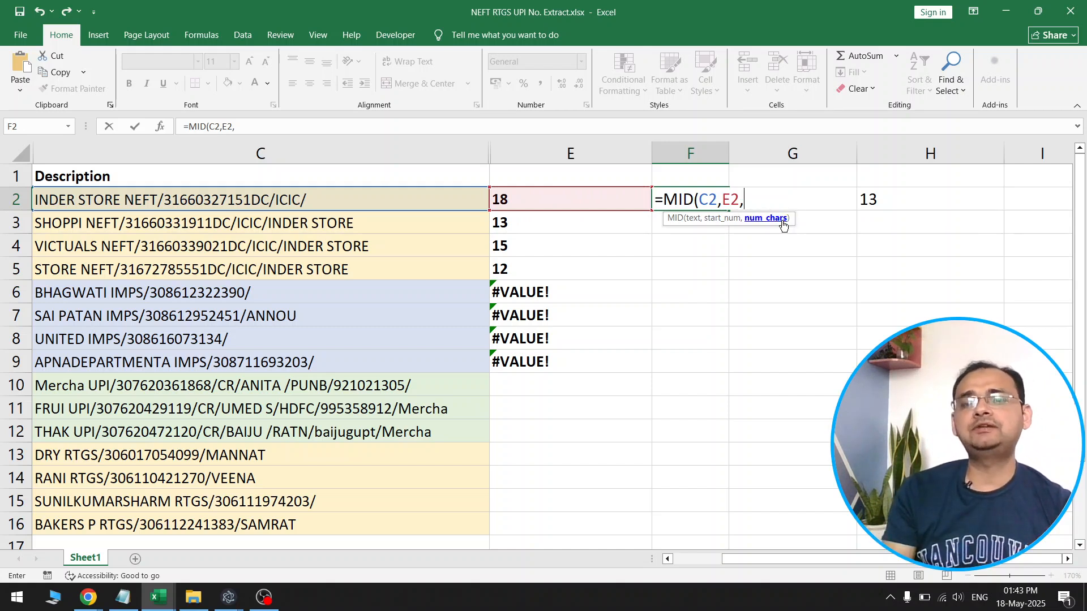
type("13)")
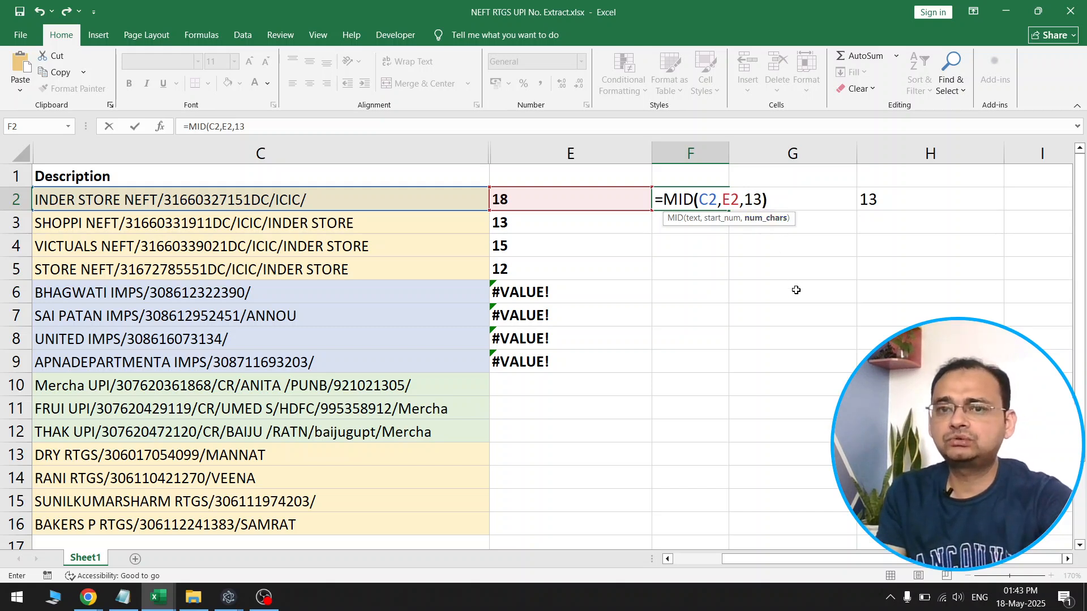
key("Return")
Clear the helper value in H2 and fill the F2 formula down to F5
left_click(898, 195)
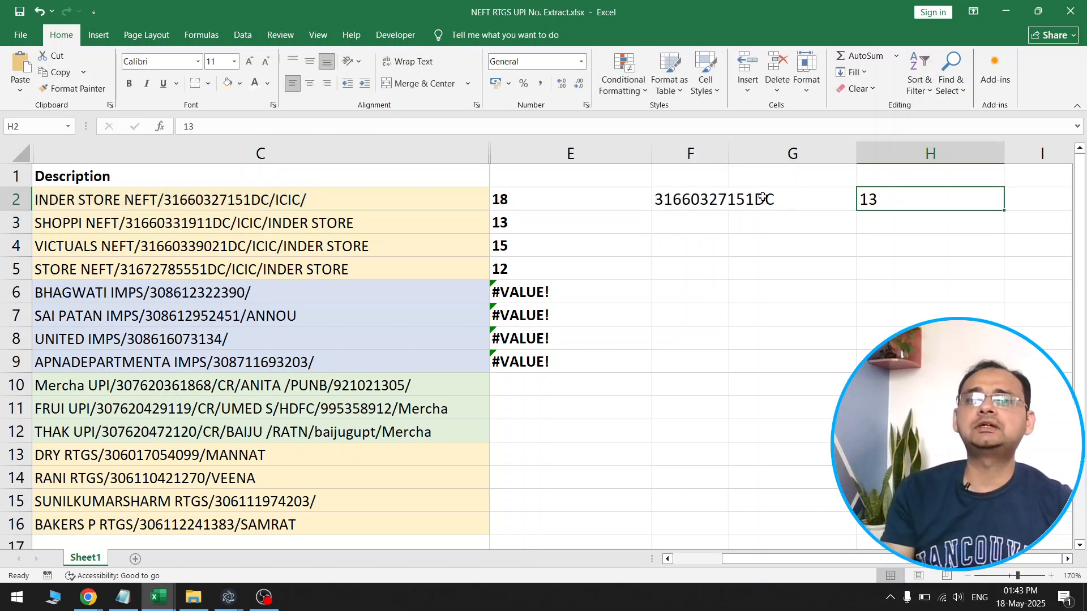
left_click(703, 199)
left_click_drag(729, 207, 729, 275)
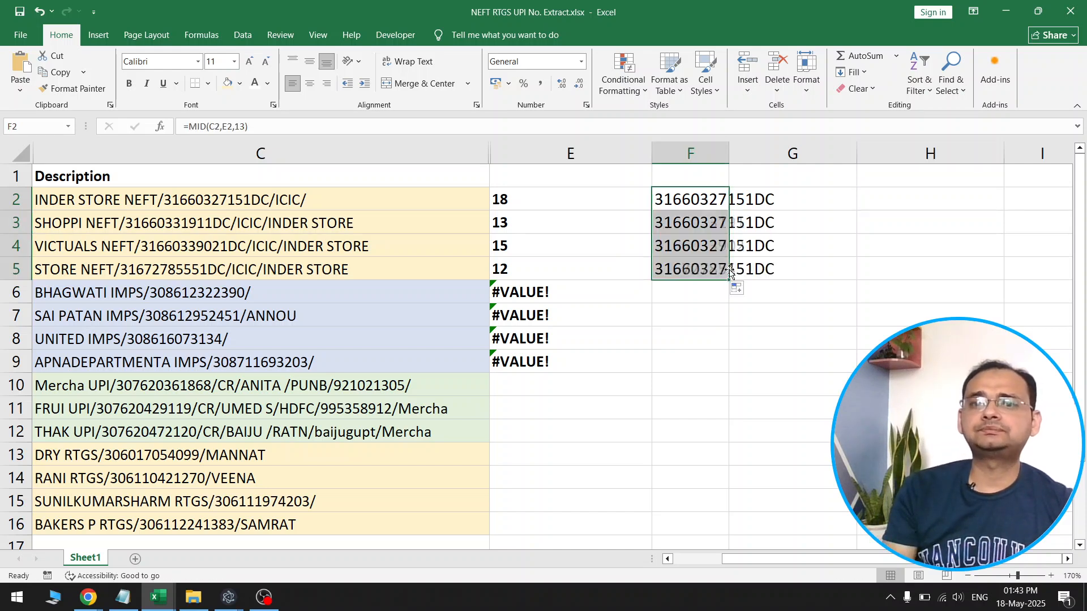
Compare the extracted NEFT references in F2:F5 with the reference numbers in the descriptions in C2:C5
left_click(198, 195)
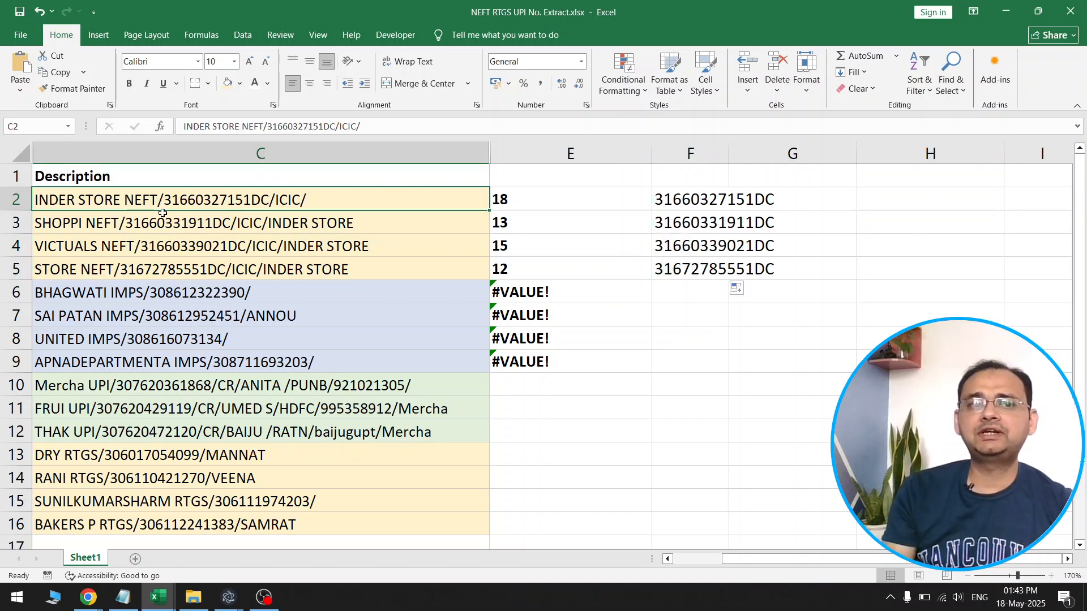
left_click(217, 222)
left_click(224, 243)
left_click_drag(714, 205, 712, 266)
left_click(750, 270)
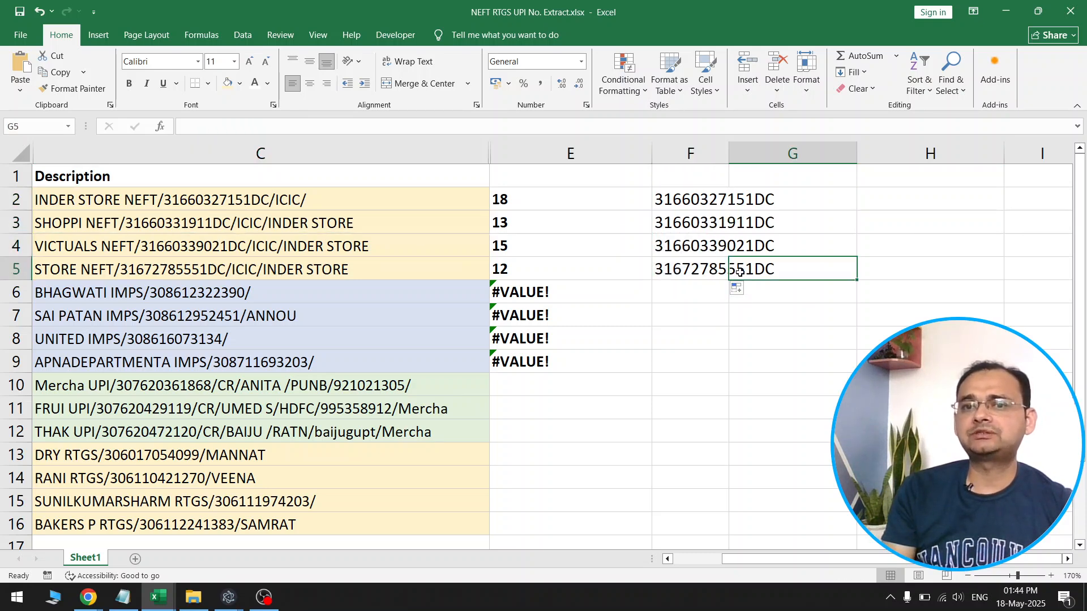
left_click(740, 249)
left_click(739, 223)
left_click(737, 205)
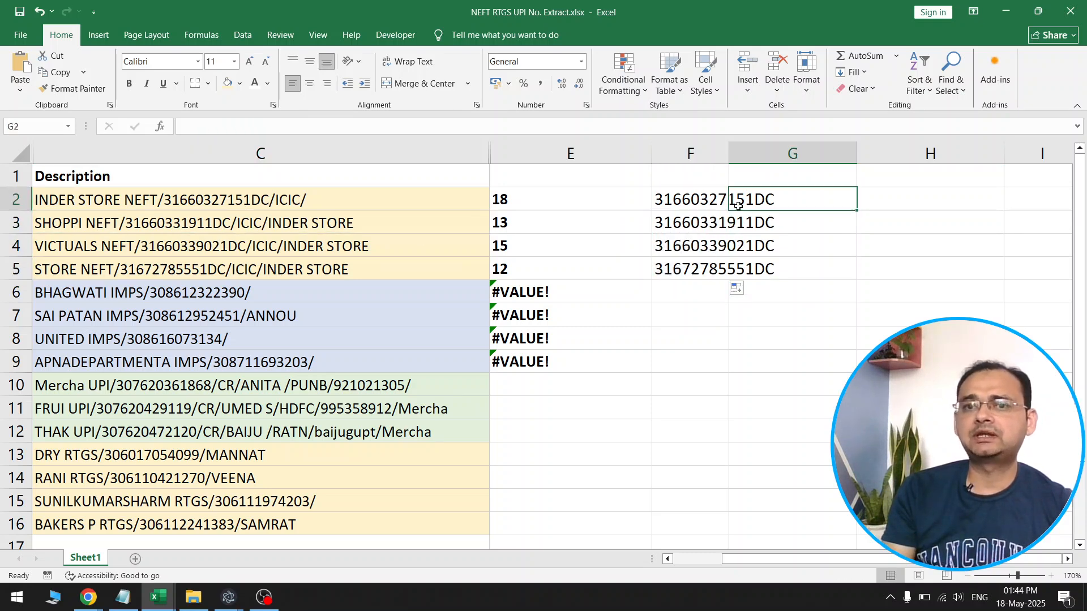
left_click(192, 264)
left_click(191, 246)
left_click(227, 215)
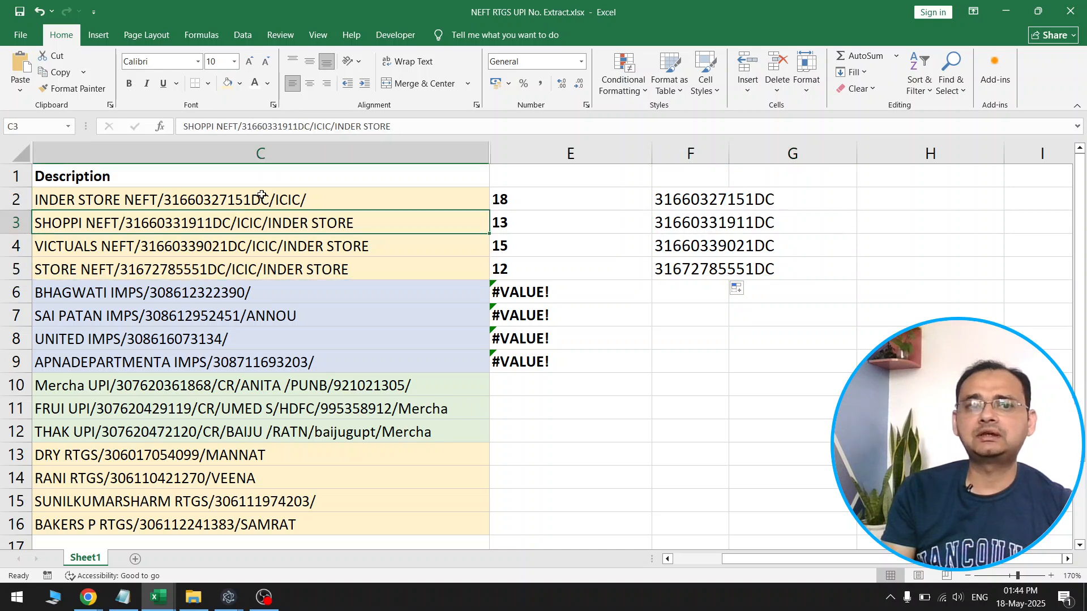
left_click(260, 195)
Fit column F to the width of its contents and extend the MID formula from F5 down to F9
double_click(733, 159)
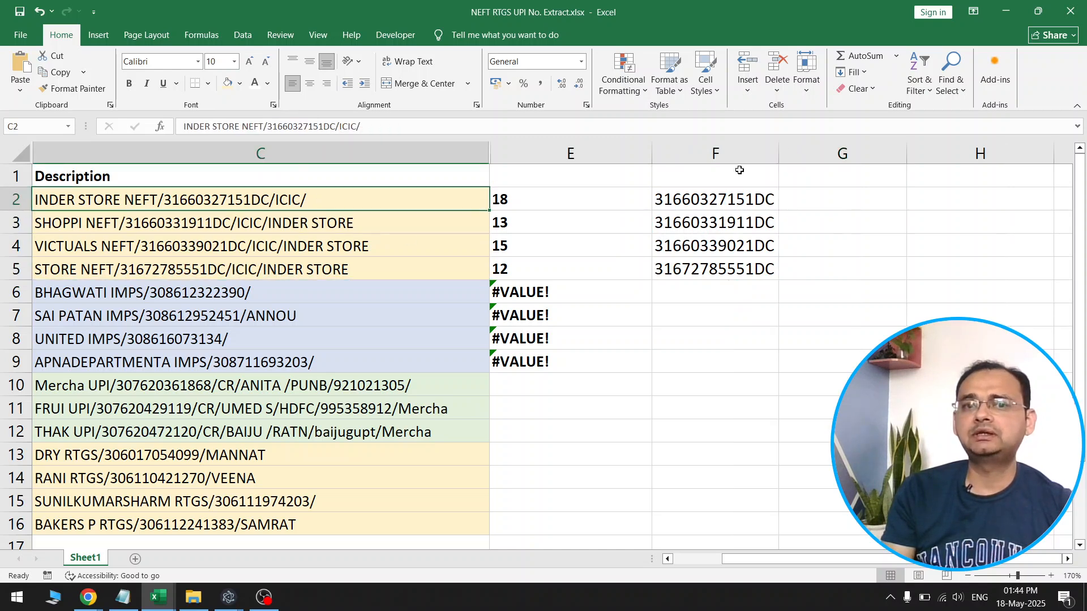
left_click(767, 272)
left_click_drag(778, 280, 770, 366)
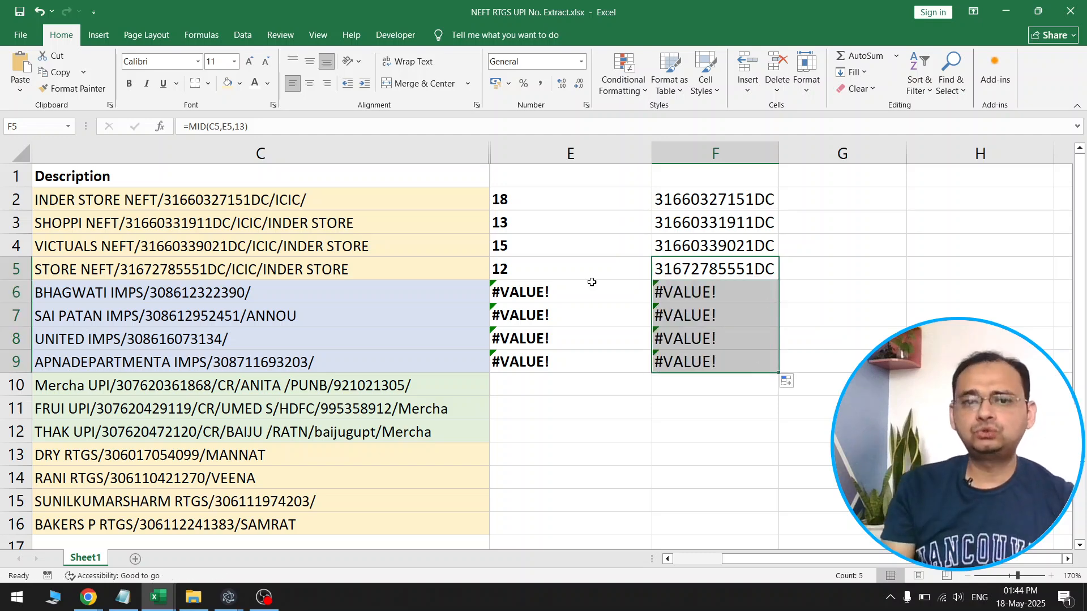
left_click(213, 303)
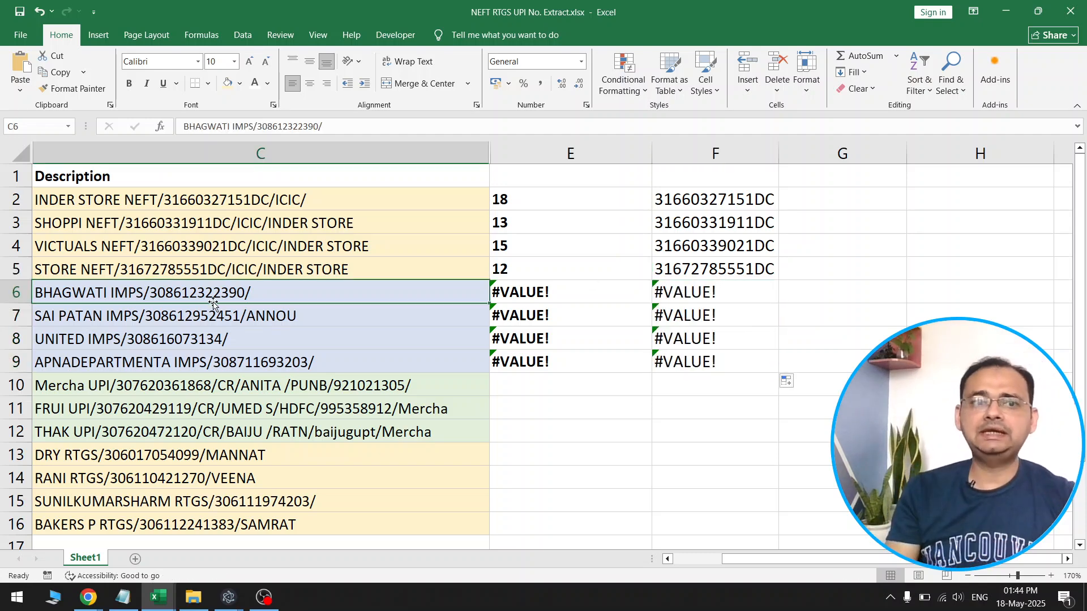
double_click(632, 303)
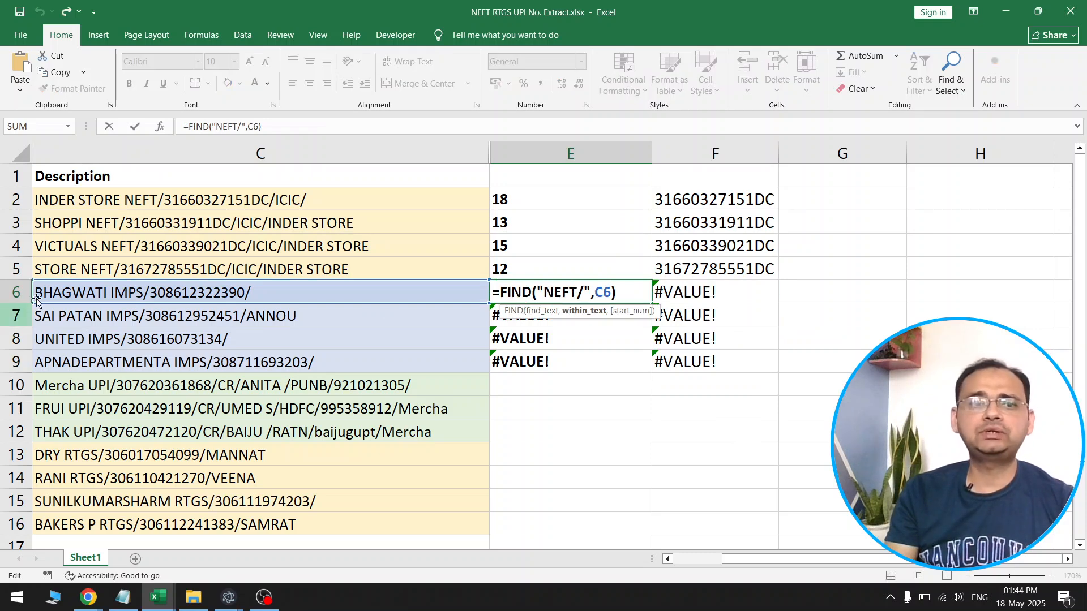
key("Escape")
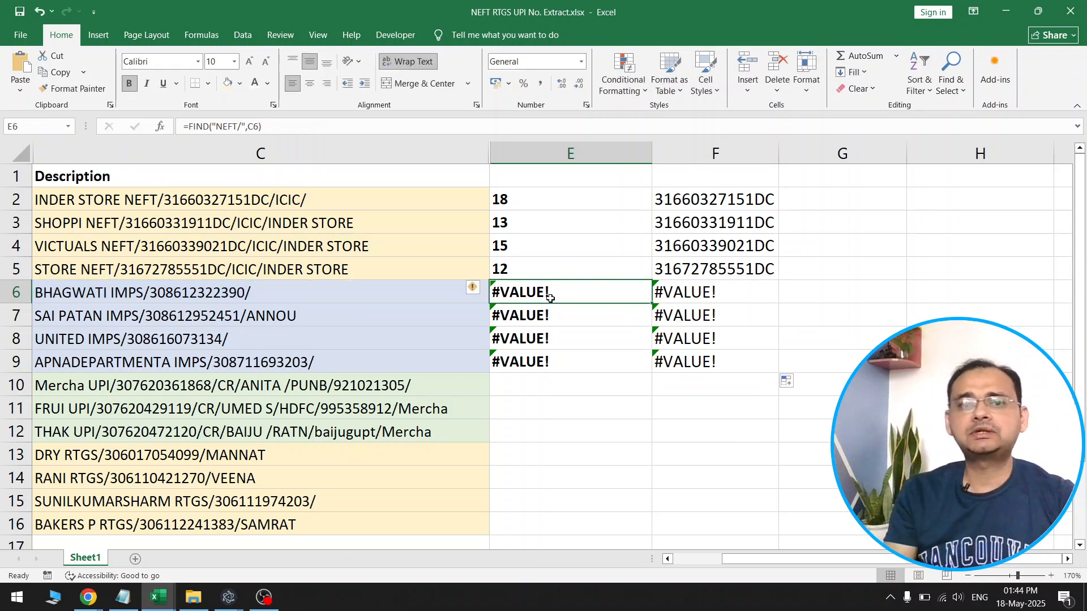
double_click(550, 299)
left_click_drag(544, 292, 576, 292)
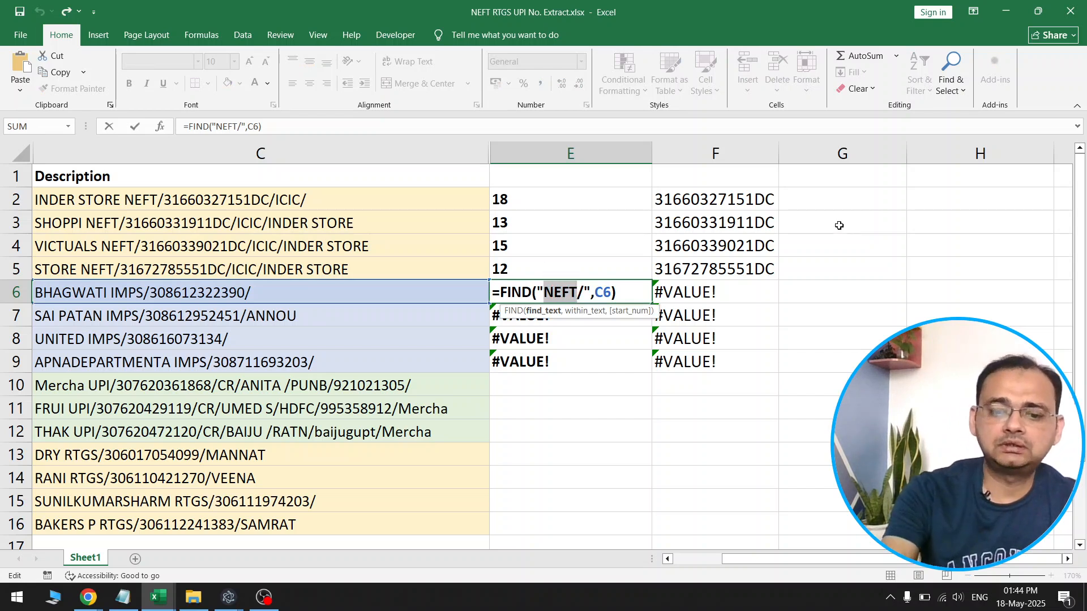
type("imps")
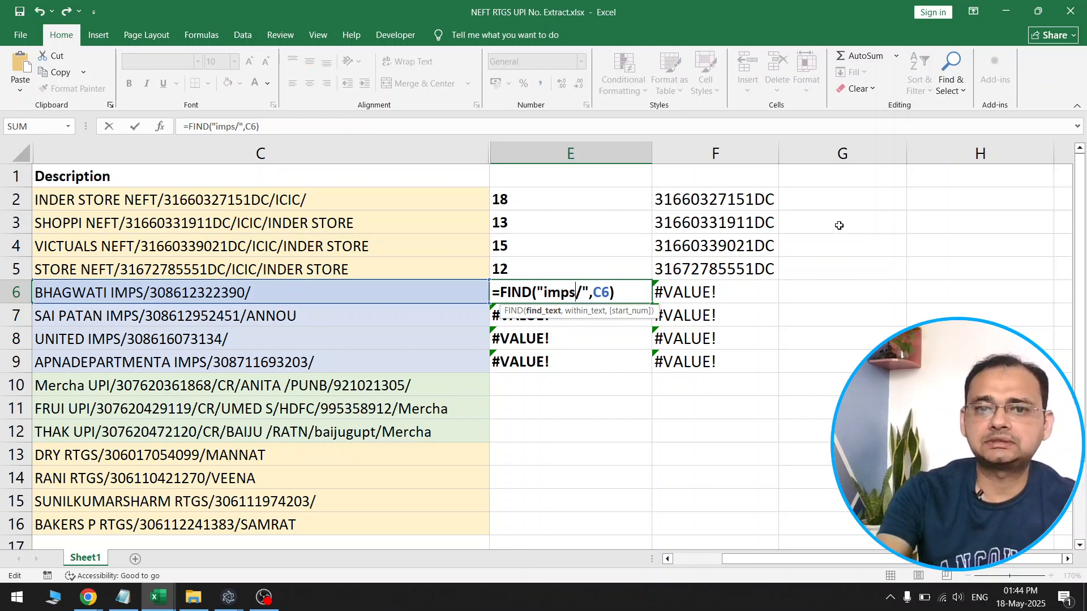
key("Escape")
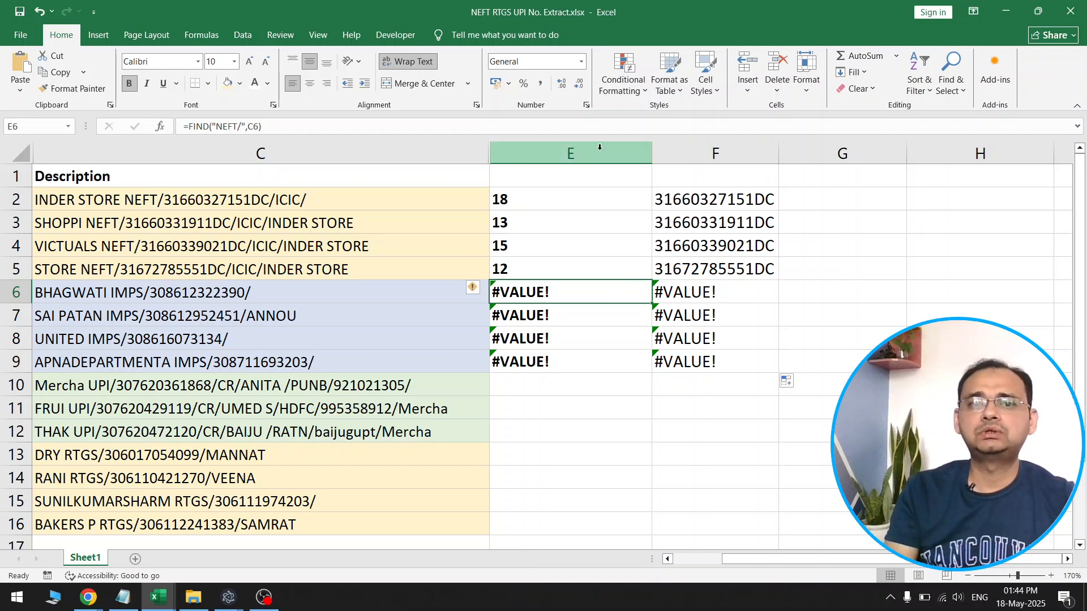
Insert an empty column before column E, which holds the start positions
left_click(618, 150)
right_click(618, 151)
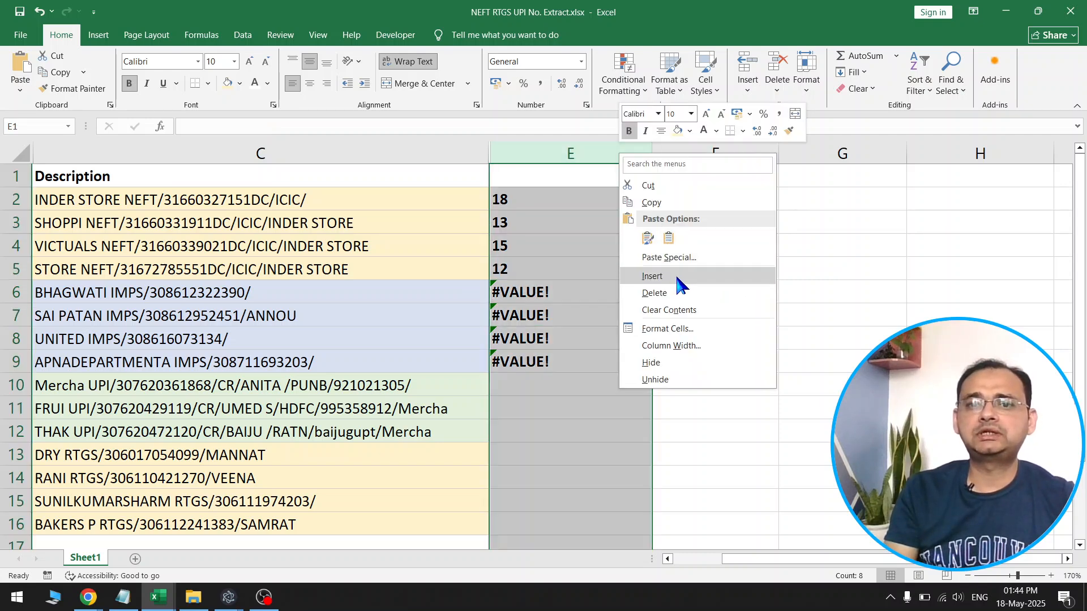
left_click(675, 272)
left_click(666, 299)
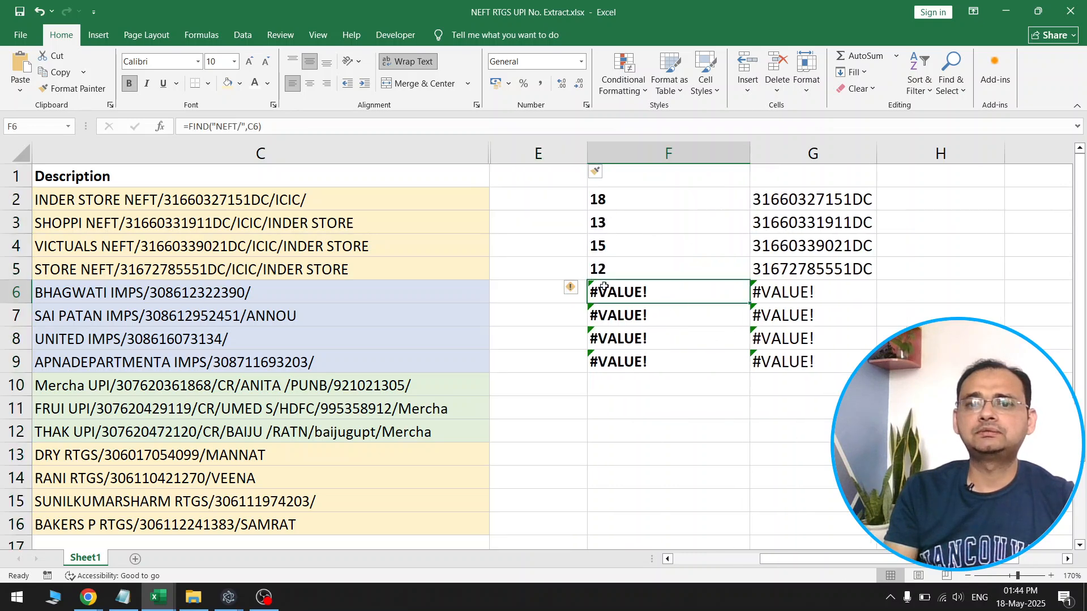
Label the start position columns with the headers NEFT in F1 and IMPS in E1
left_click(678, 177)
type("NEFT")
key("Tab")
key("Left")
key("Left")
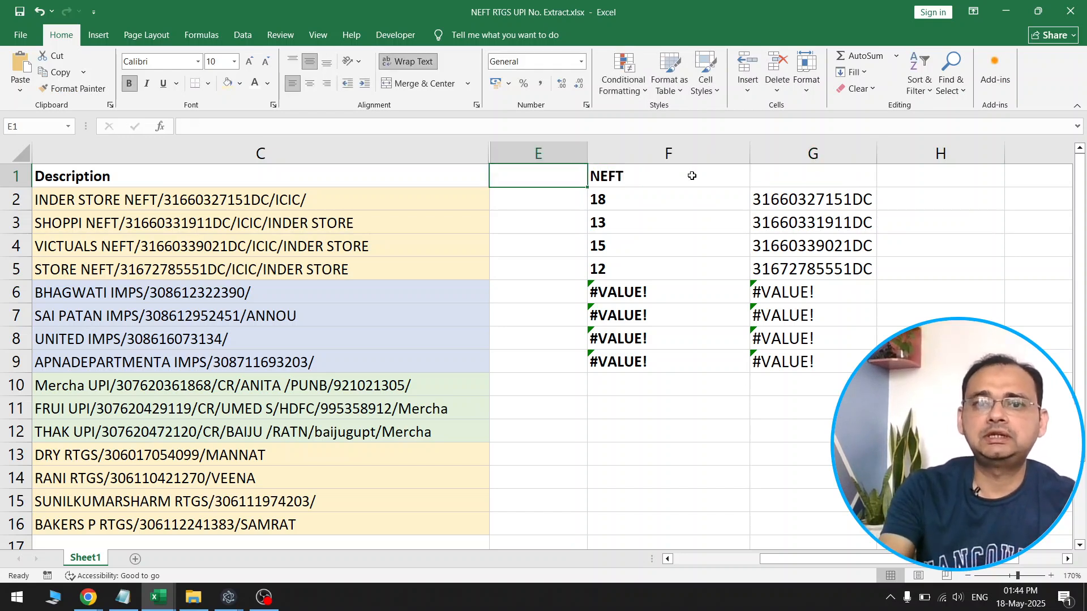
type("IMP")
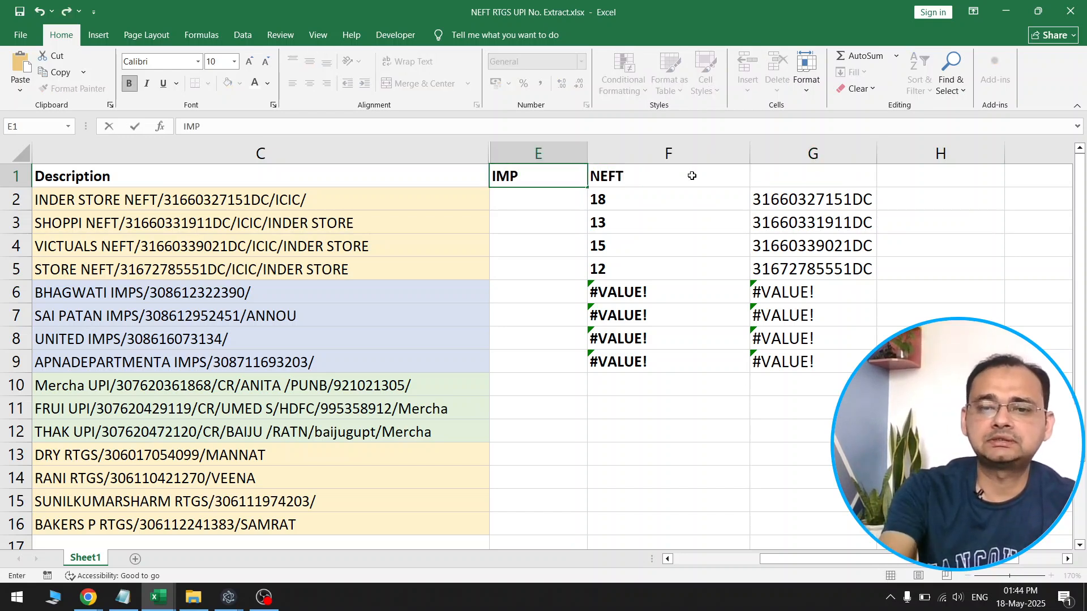
key("Return")
double_click(548, 176)
type("S")
left_click(578, 261)
Move the FIND formula from F6 to E6 and change it to =FIND("IMPS/",C6)
left_click(613, 298)
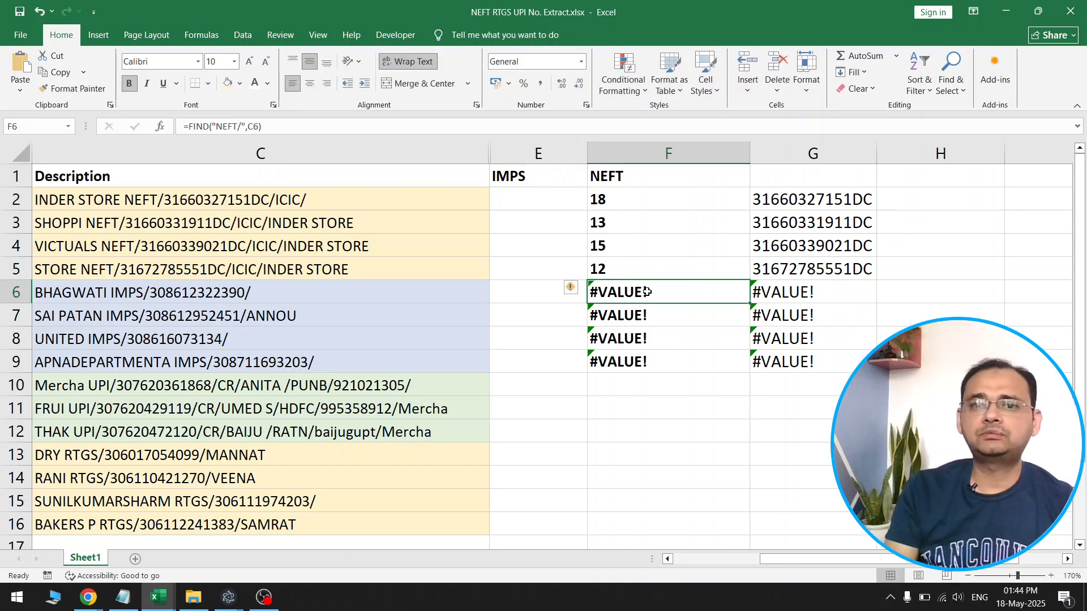
double_click(647, 292)
left_click_drag(712, 293, 590, 294)
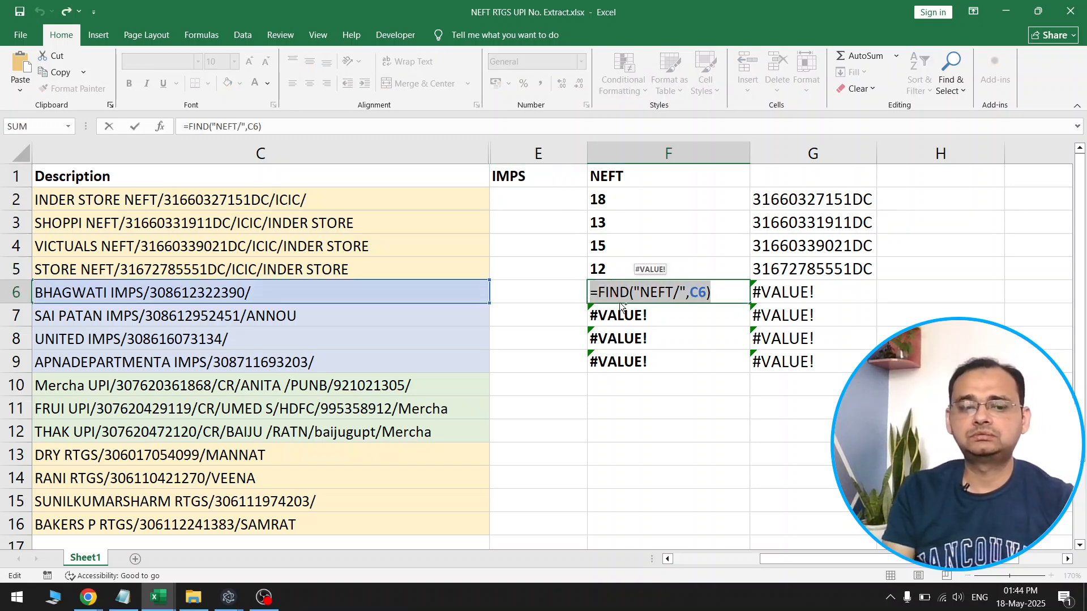
key("ctrl+x")
key("Tab")
double_click(563, 293)
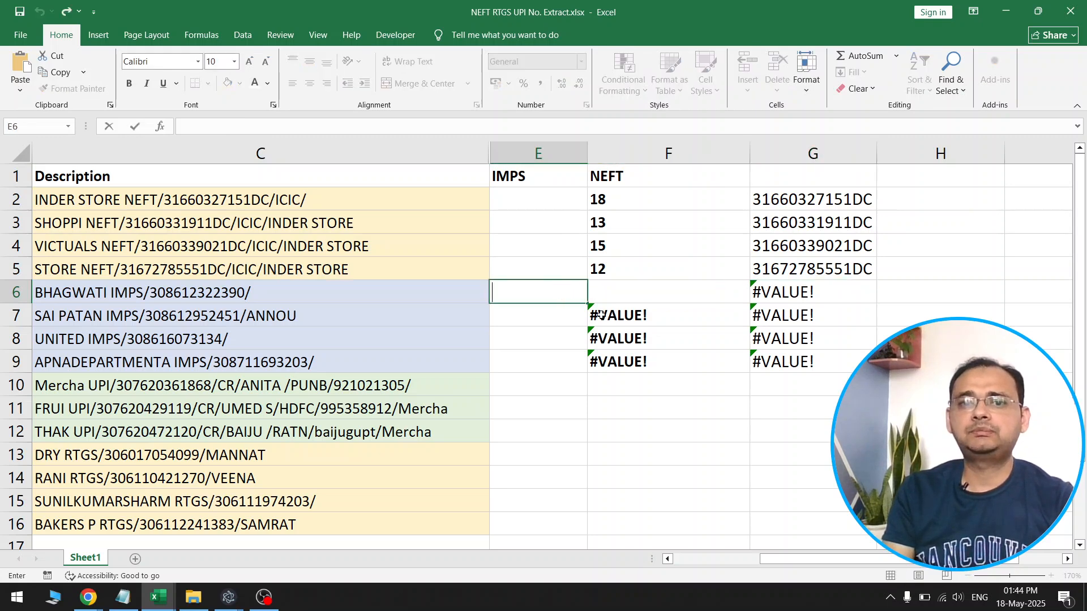
key("ctrl+v")
left_click_drag(538, 293, 576, 296)
left_click(570, 300)
type("IMPS")
key("Return")
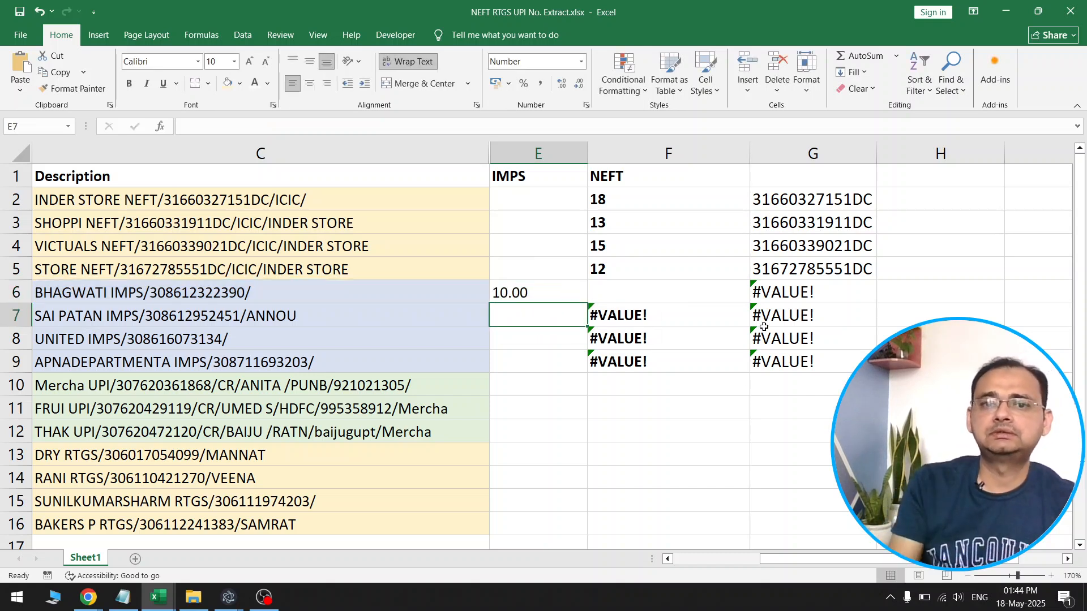
Fill the E6 formula down to E9 and clear the leftover NEFT formulas in F6:F9
left_click(523, 293)
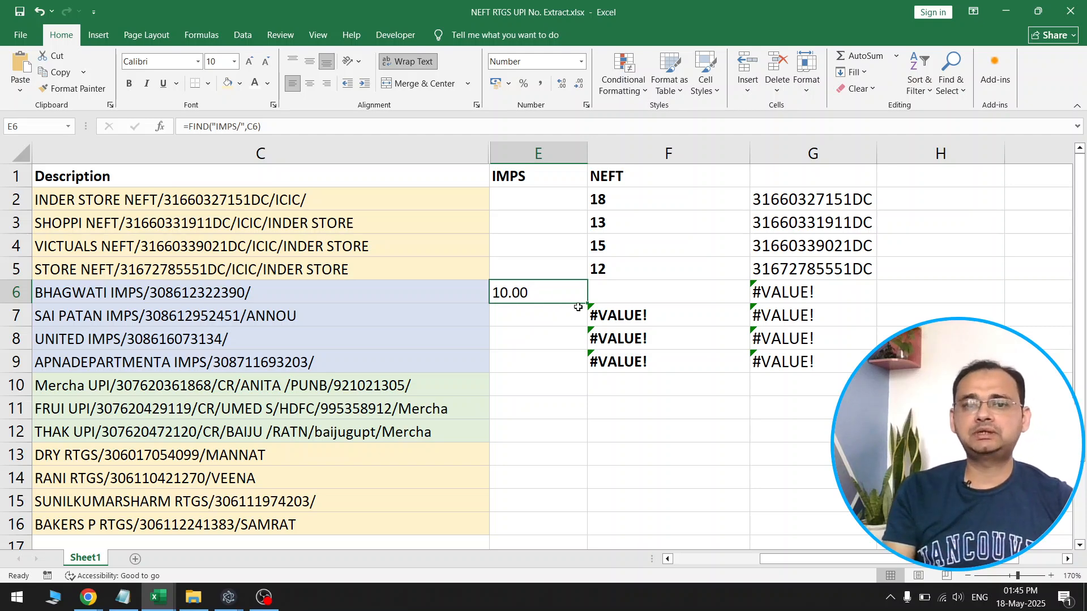
left_click_drag(588, 305, 589, 366)
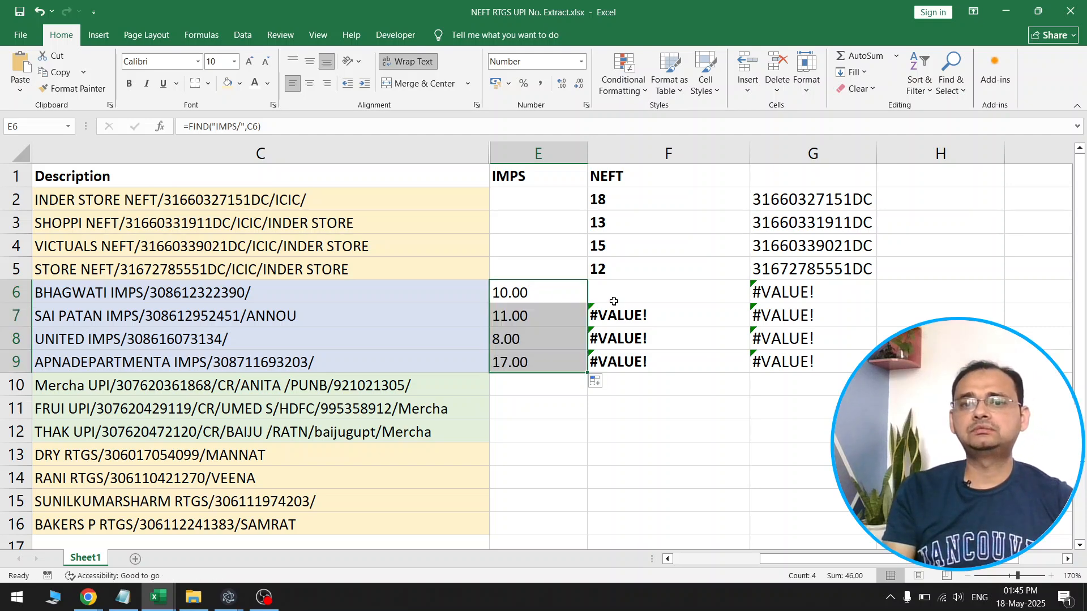
left_click_drag(616, 293, 616, 361)
key("Delete")
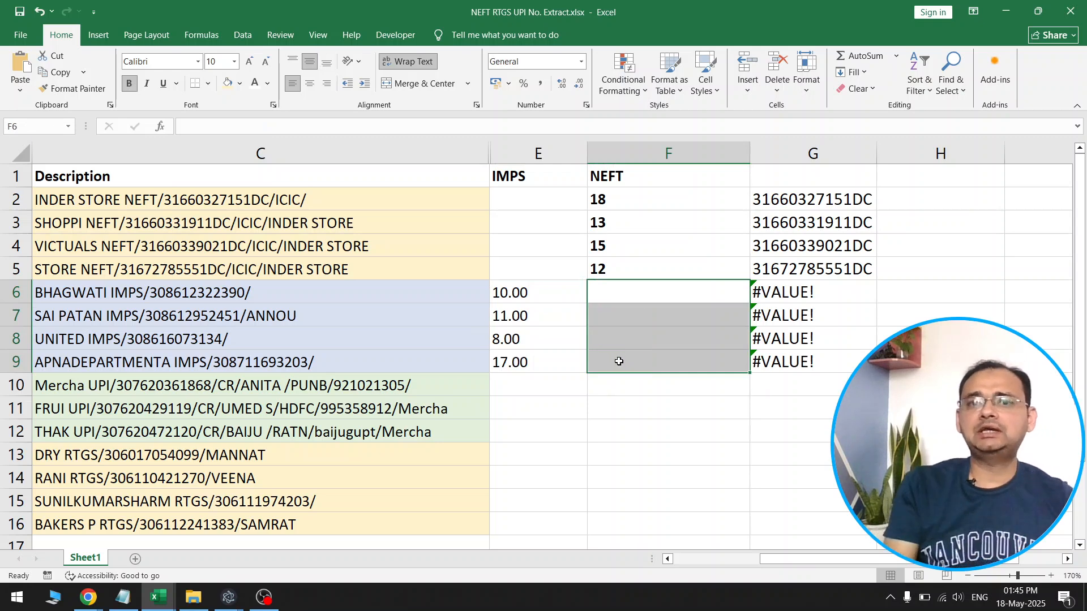
Check which start position column the MID formula in G6 refers to, NEFT or IMPS
left_click(664, 152)
left_click(533, 145)
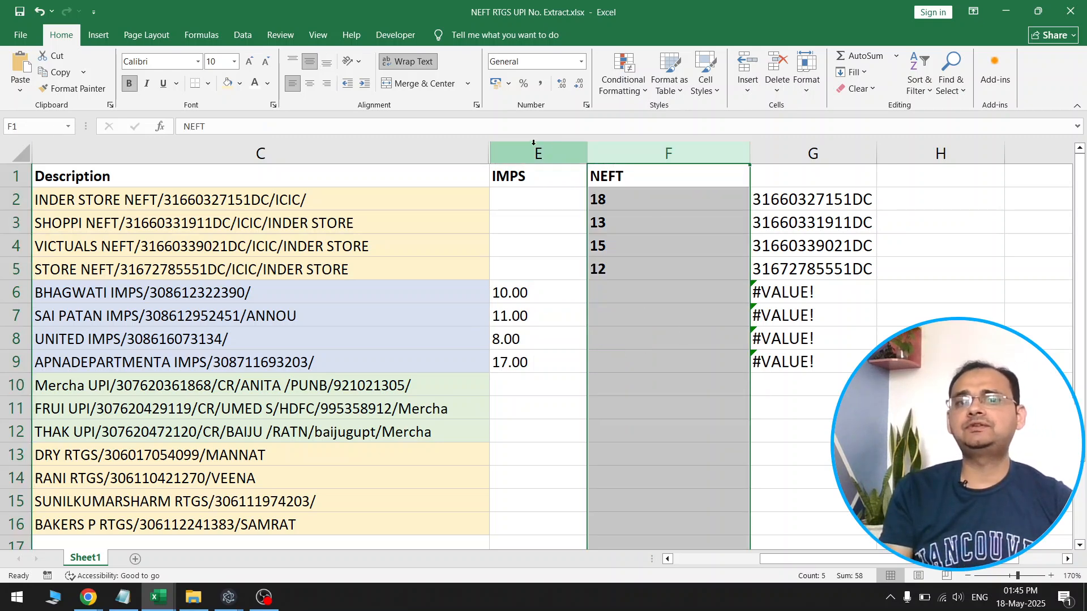
left_click(793, 290)
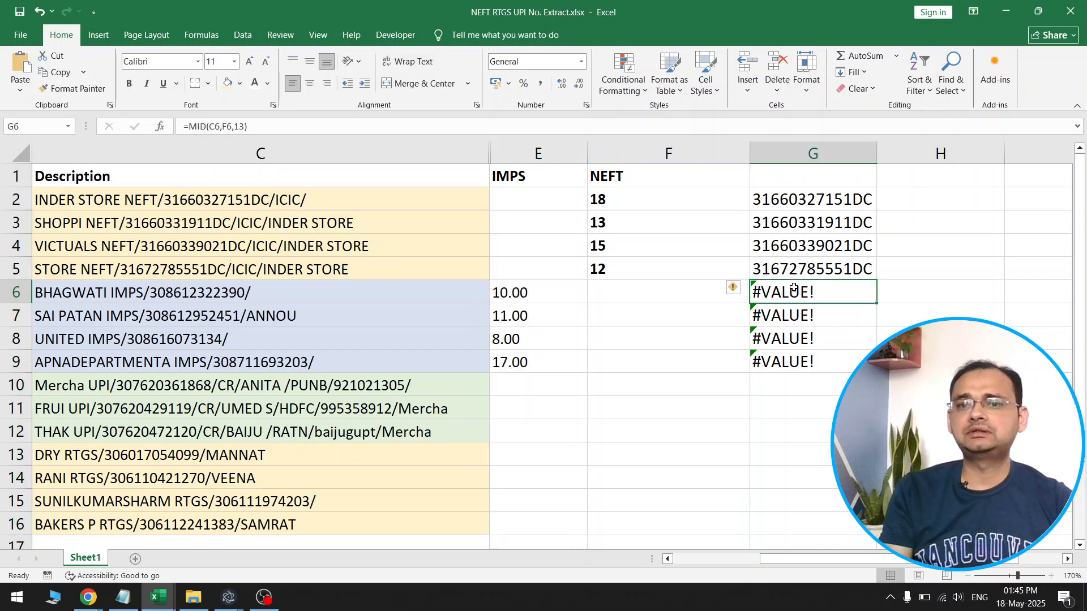
Change the MID formula in G6 to take its start position from E6 instead of F6, and fill it down to G9
left_click(559, 288)
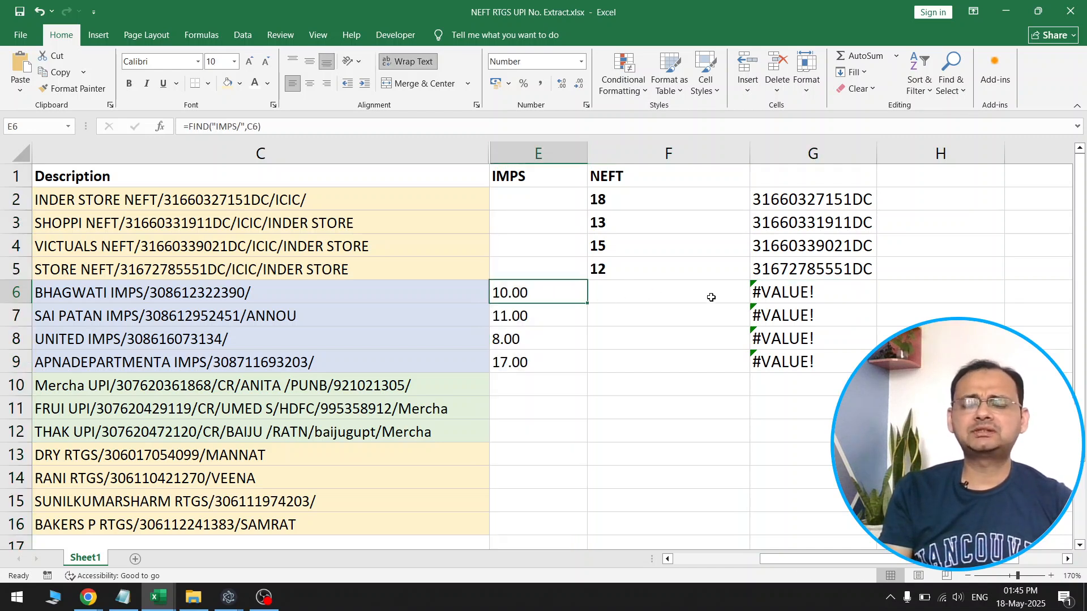
double_click(853, 295)
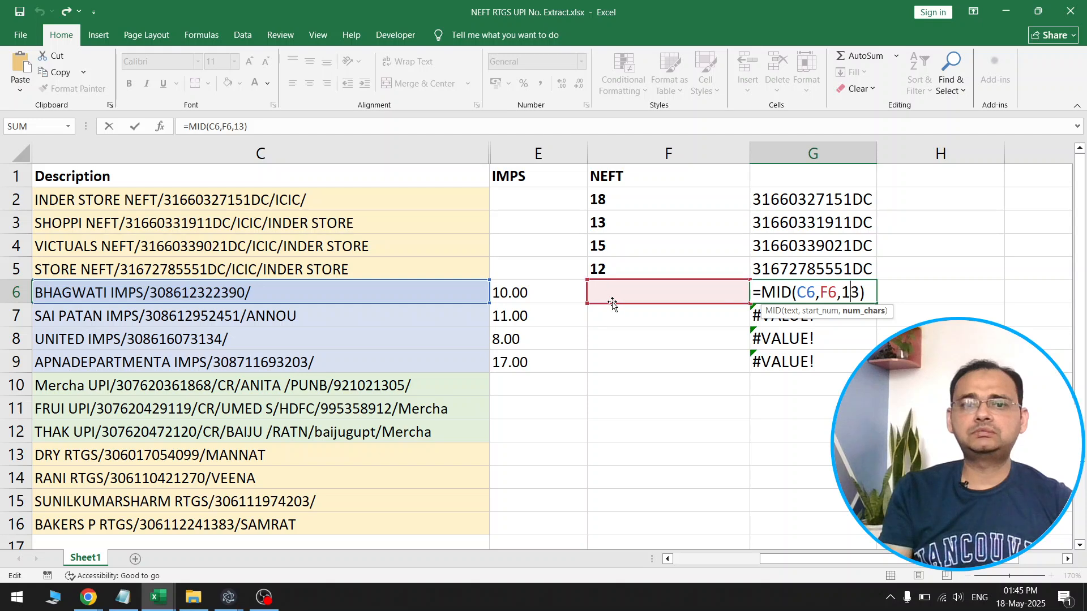
left_click_drag(586, 308, 563, 295)
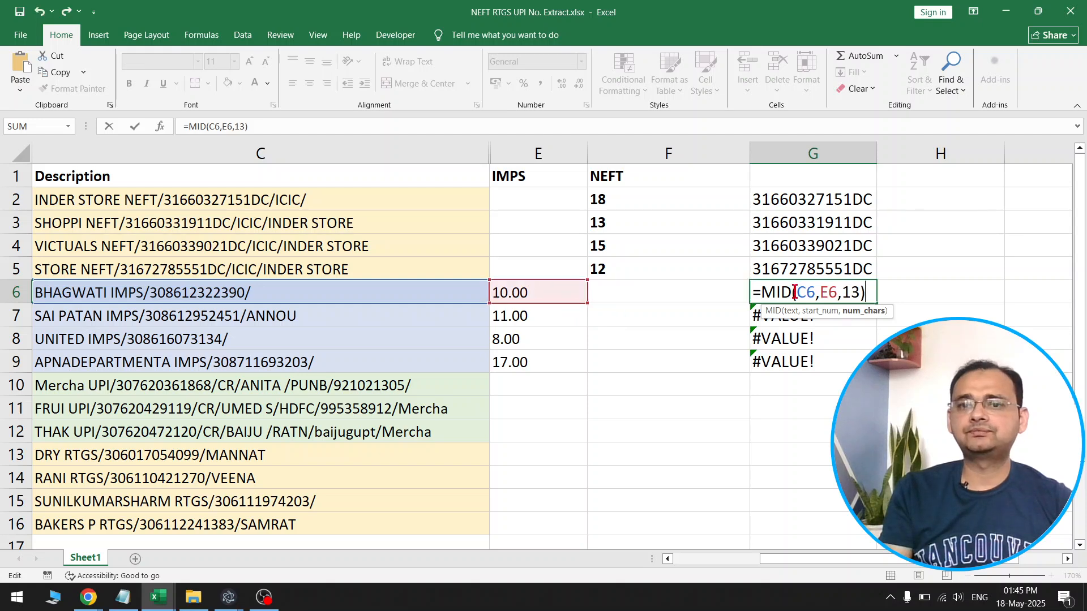
key("ctrl+Return")
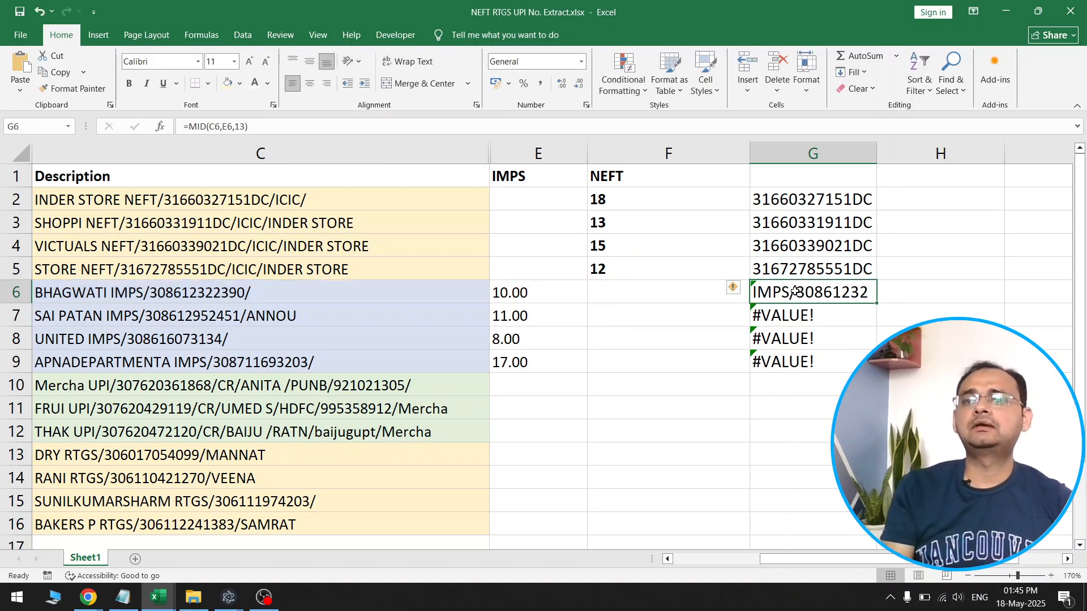
double_click(876, 305)
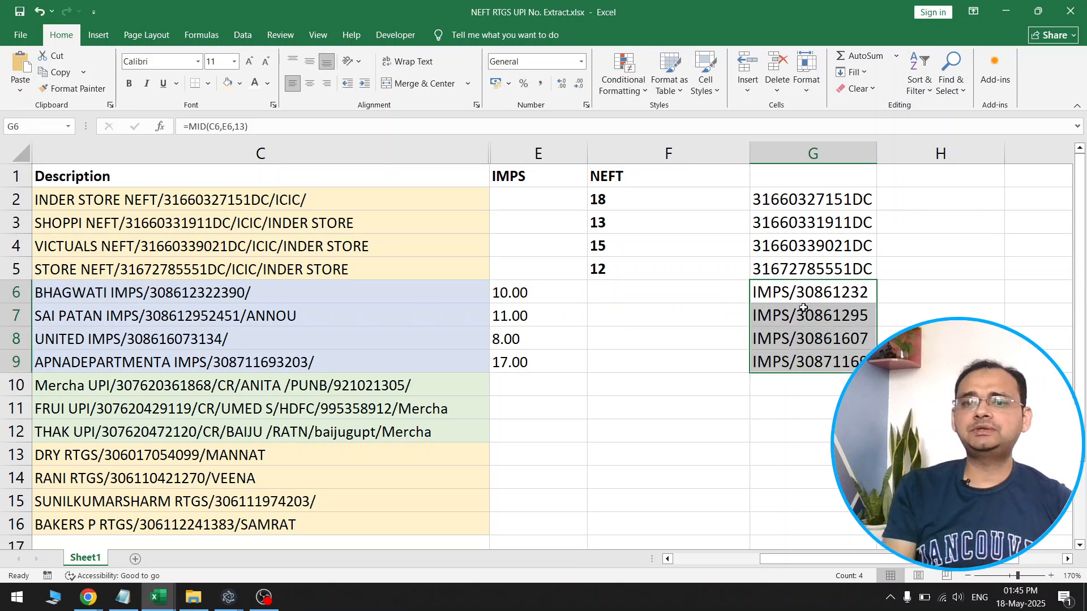
left_click(783, 293)
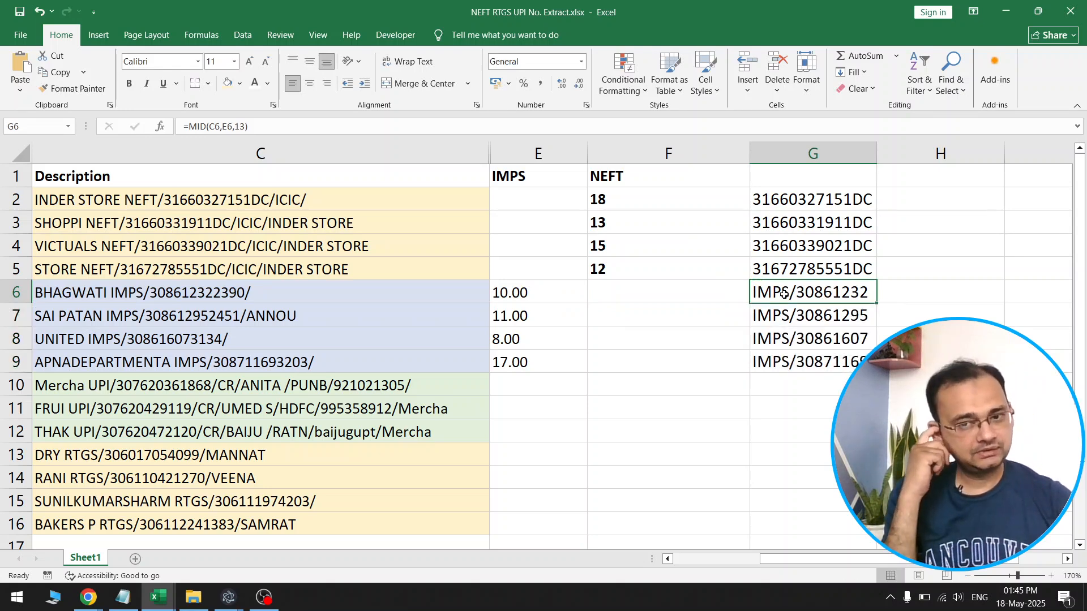
Add +5 to the FIND formula in E6, making it =FIND("IMPS/",C6)+5, and fill it down to E9
double_click(542, 289)
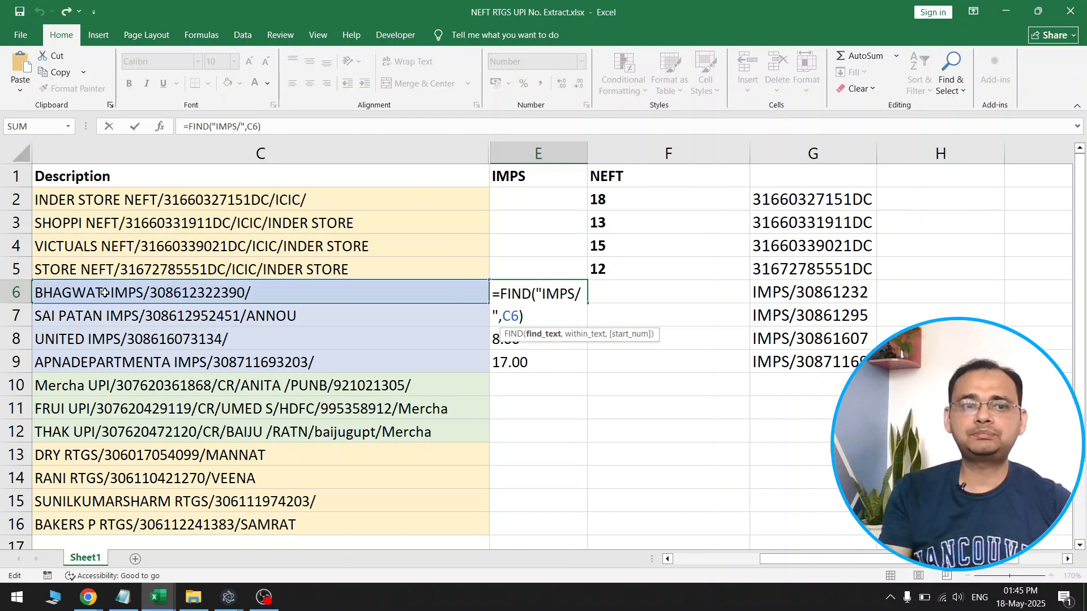
left_click(530, 316)
type("+5")
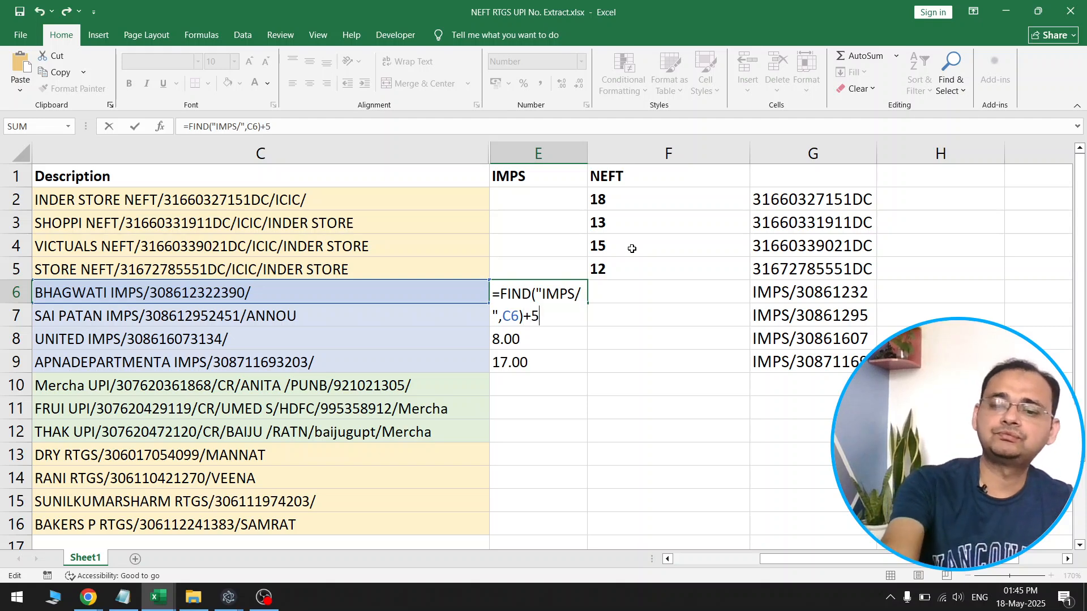
key("Return")
left_click(582, 288)
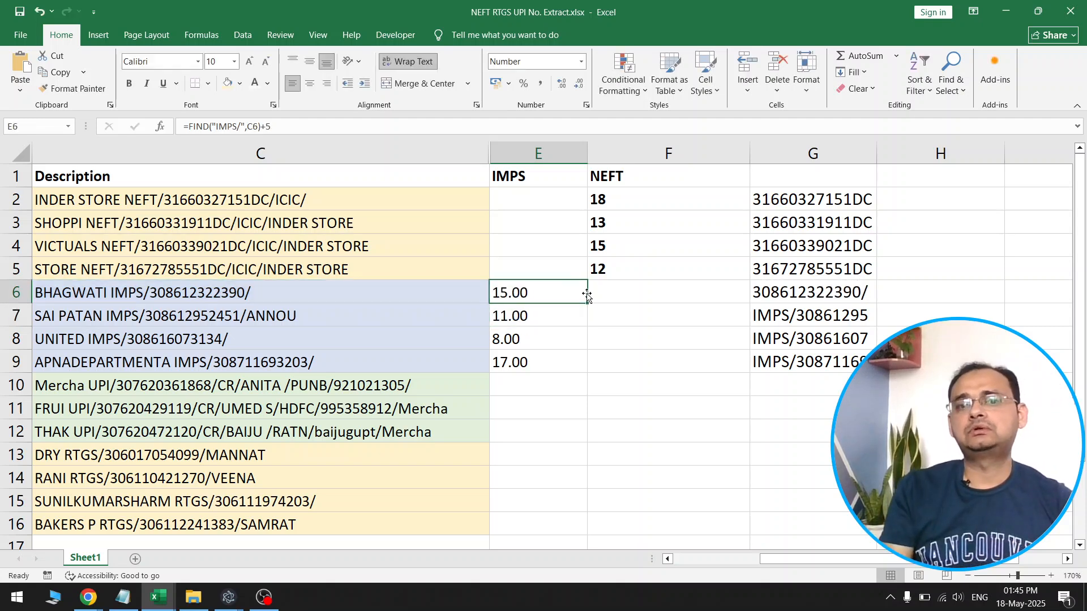
double_click(588, 302)
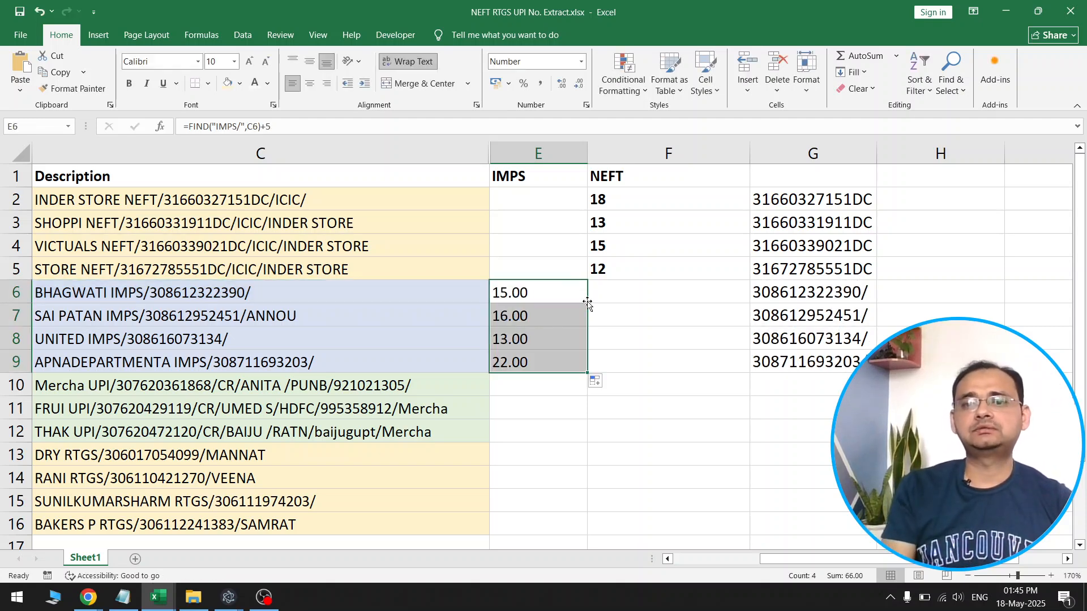
Count the characters of the IMPS reference number in the C6 description, leaving the cell unedited
left_click(858, 296)
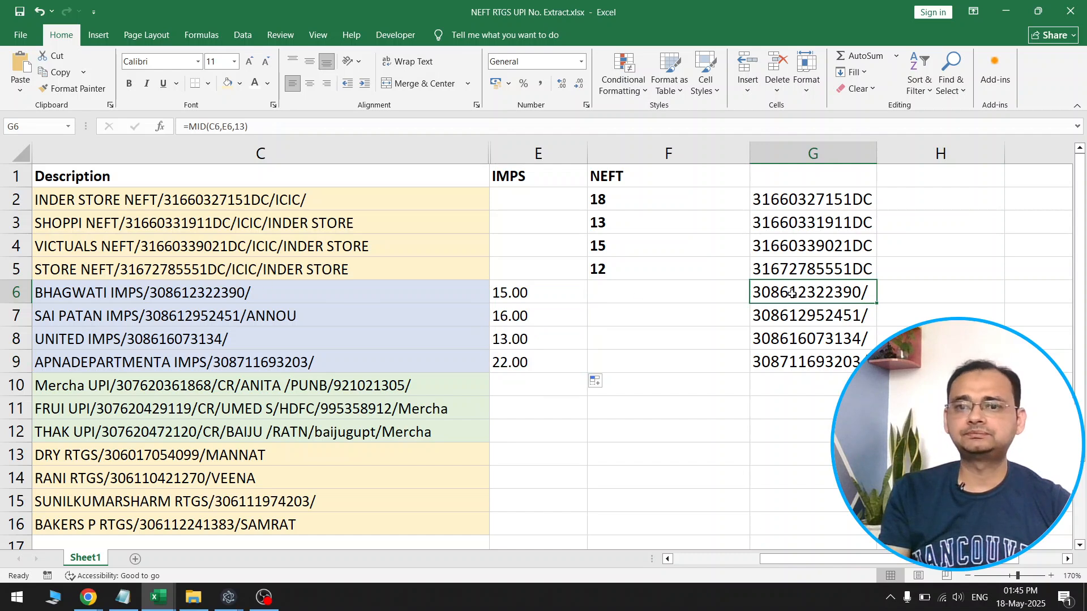
double_click(148, 293)
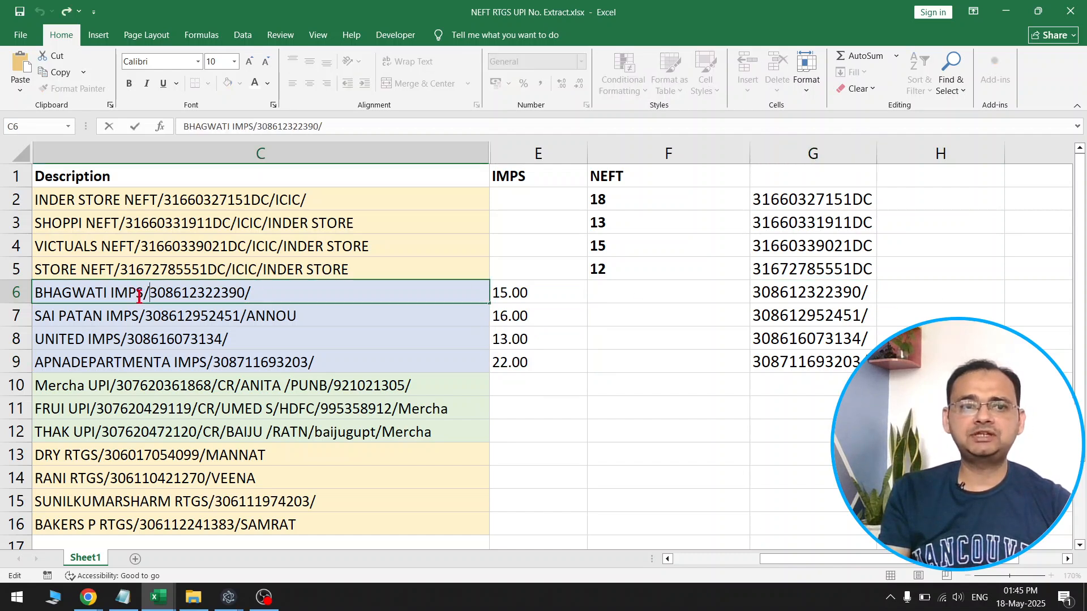
left_click_drag(148, 293, 238, 294)
left_click(150, 293)
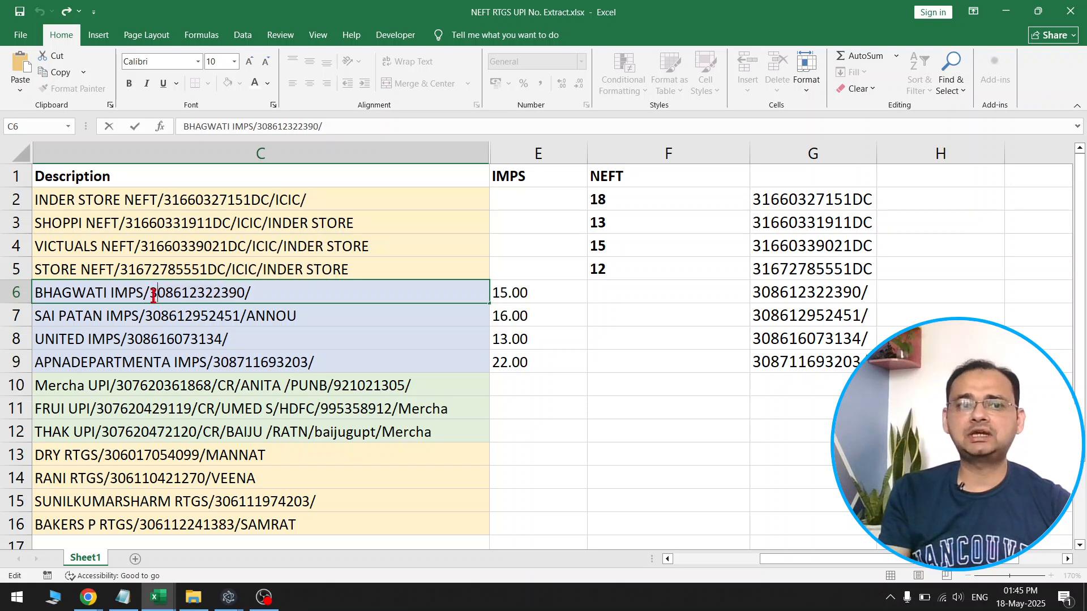
key("shift+Right")
key("shift+Right")
key("shift+Right")
key("shift+Right")
key("shift+Right")
key("shift+Right")
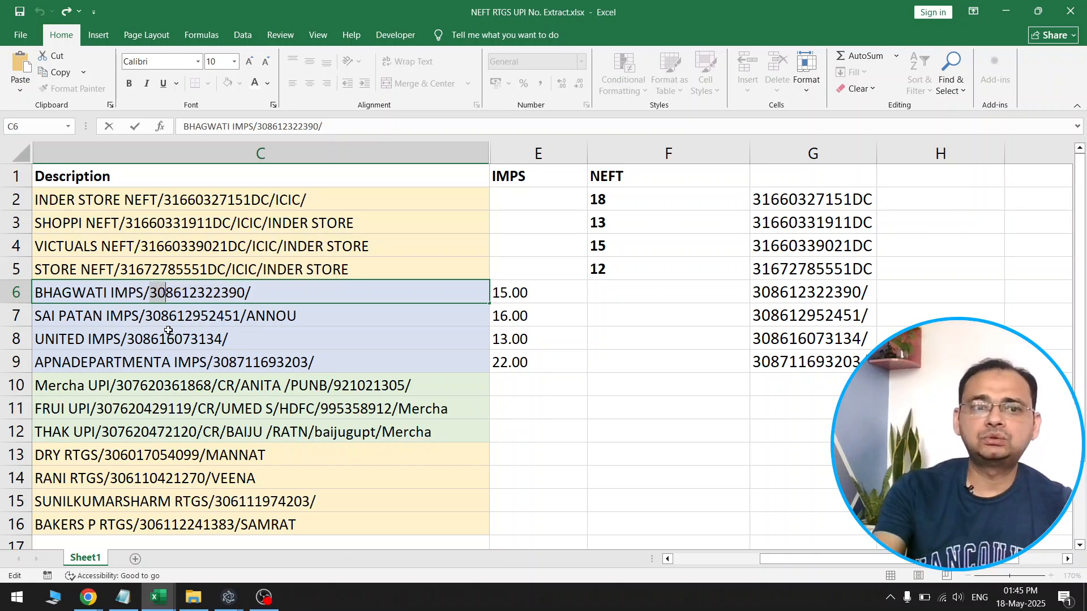
key("shift+Right")
key("shift+Right")
key("shift+Right")
key("shift+Right")
key("shift+Right")
key("shift+Right")
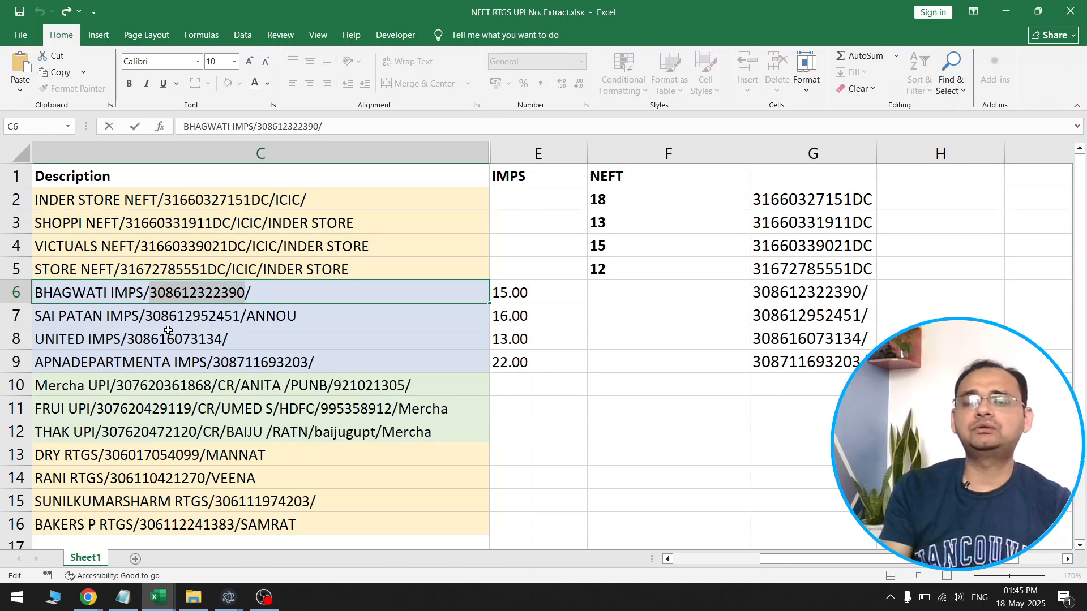
key("Escape")
Set the MID formula's character count in G6 to 12 and fill the formula down to G9
left_click(778, 296)
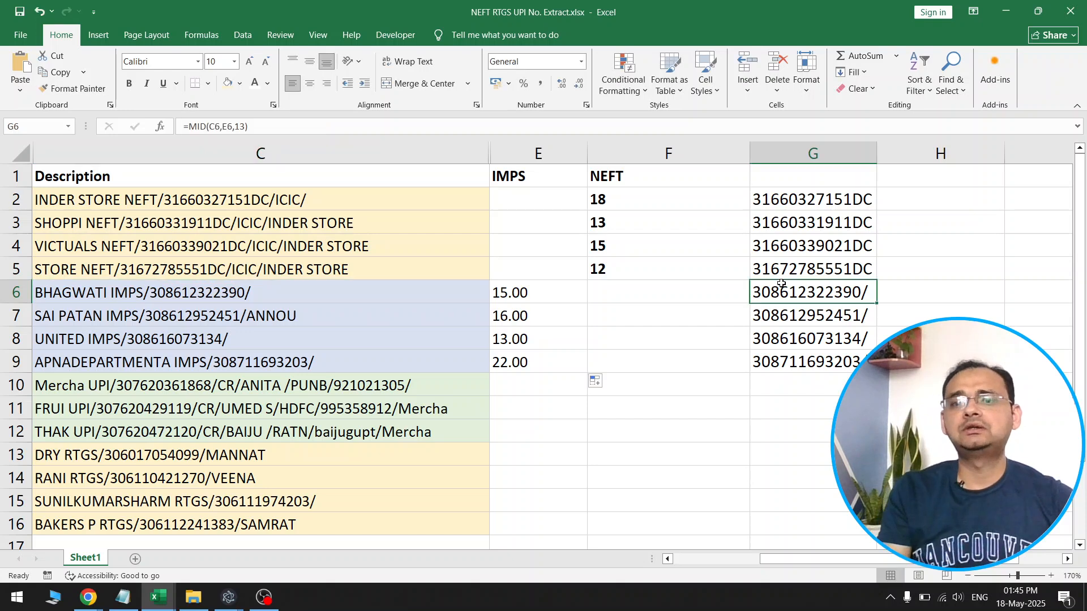
double_click(857, 292)
left_click(858, 292)
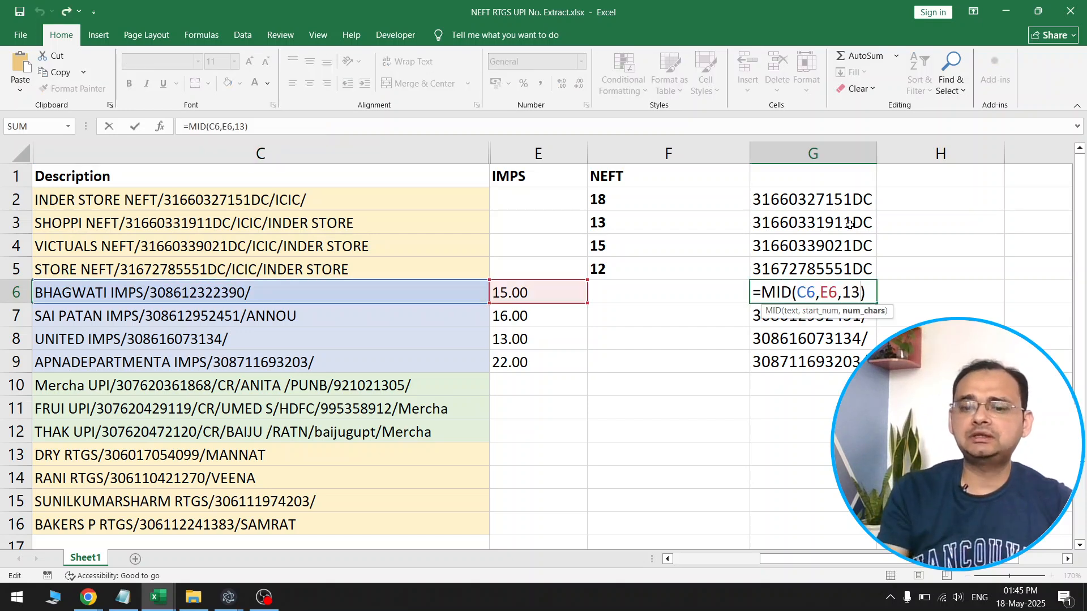
key("BackSpace")
type("2")
key("Return")
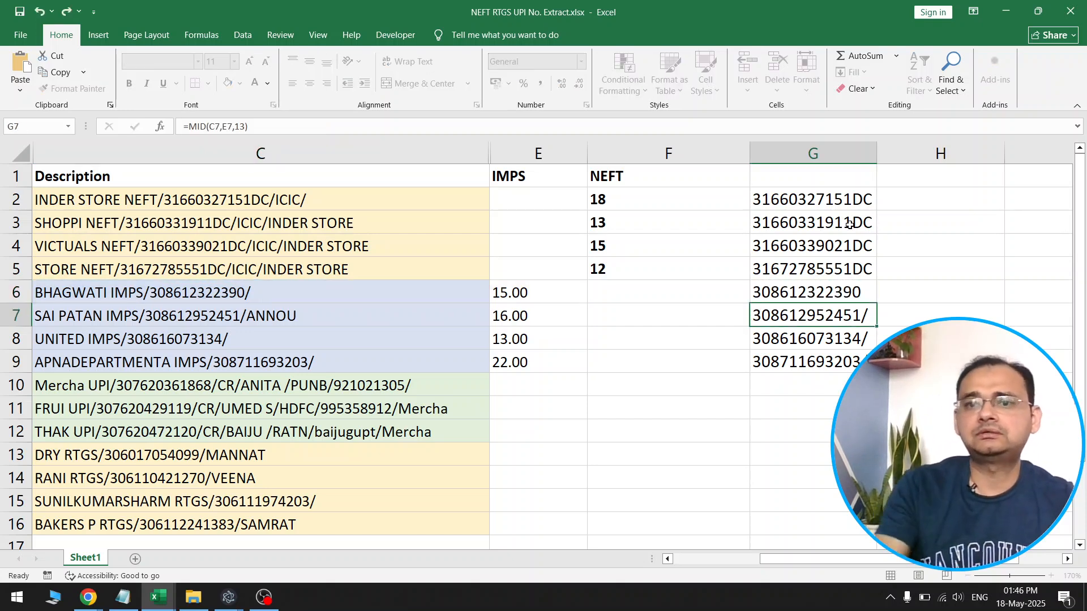
left_click(863, 286)
left_click_drag(876, 304, 876, 367)
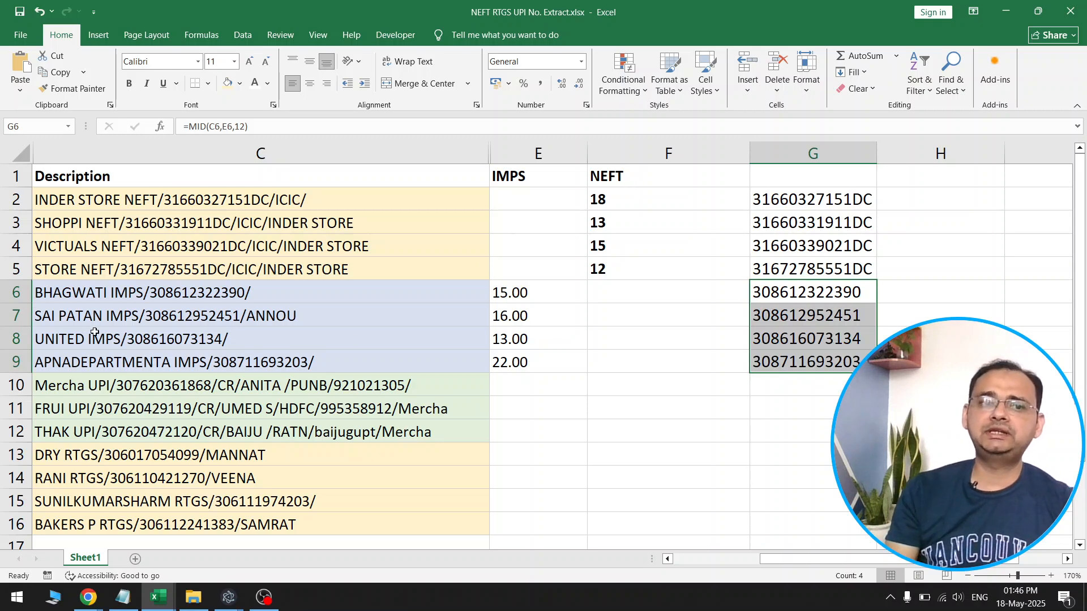
Review the remaining descriptions and examine the start position argument of the MID formula in G6
scroll(354, 445, "down", 2)
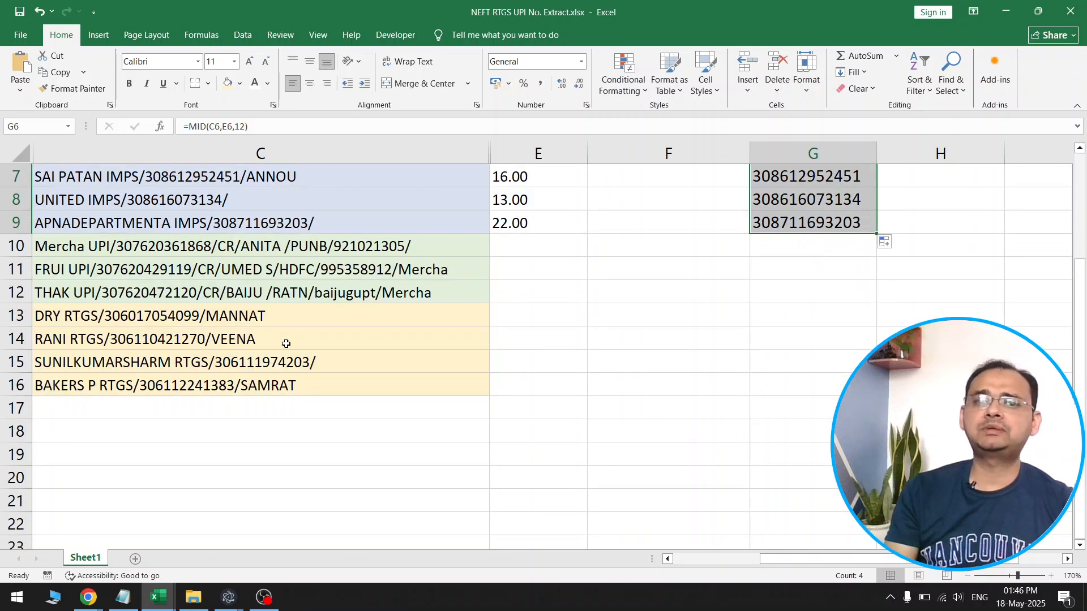
scroll(575, 356, "up", 2)
left_click(726, 382)
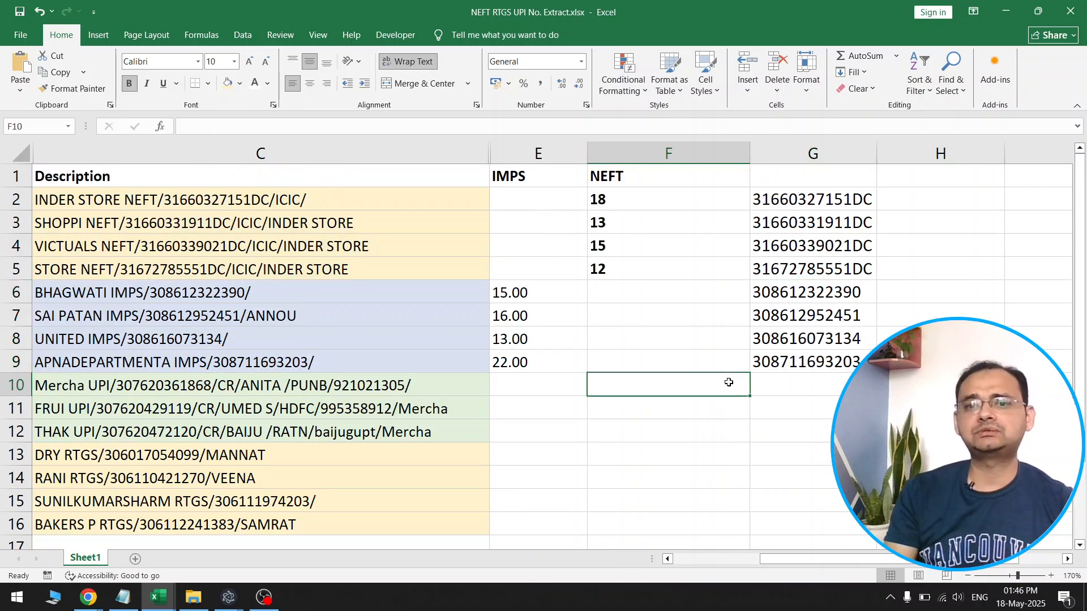
left_click(824, 292)
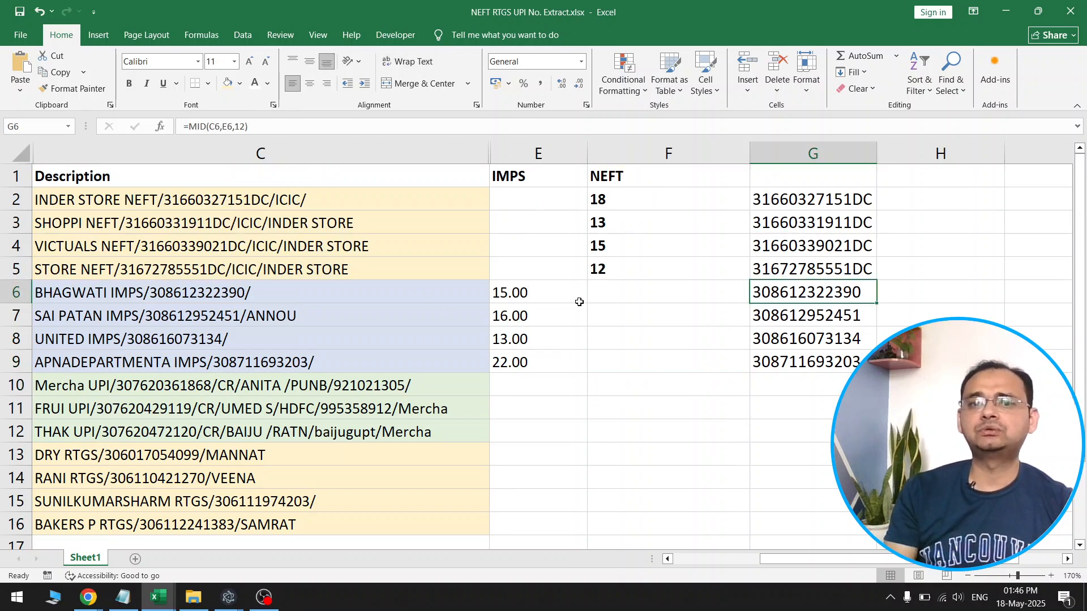
double_click(808, 291)
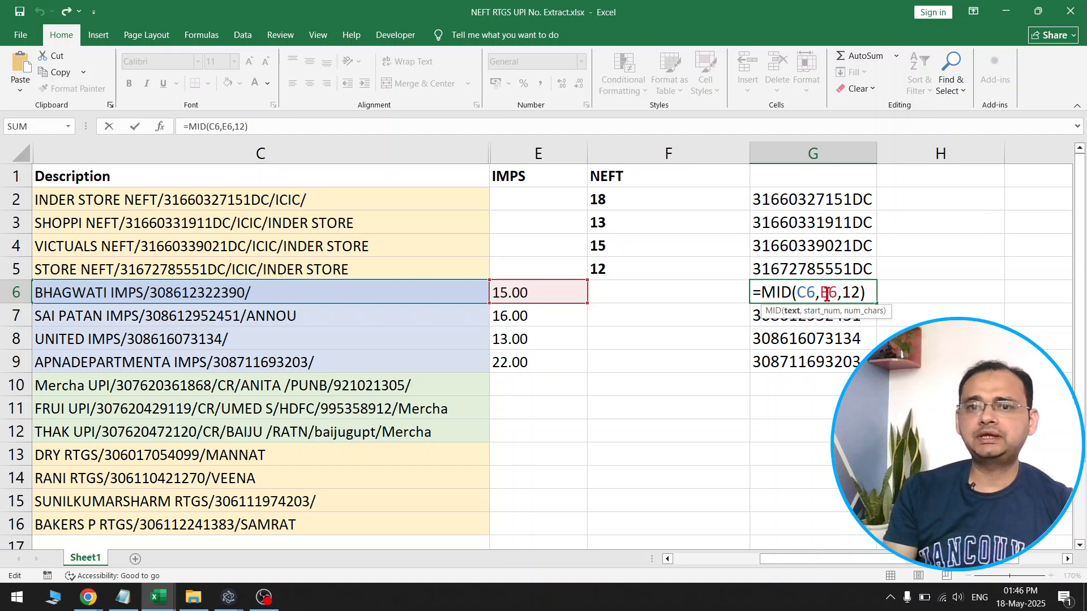
double_click(827, 293)
left_click_drag(825, 293, 822, 294)
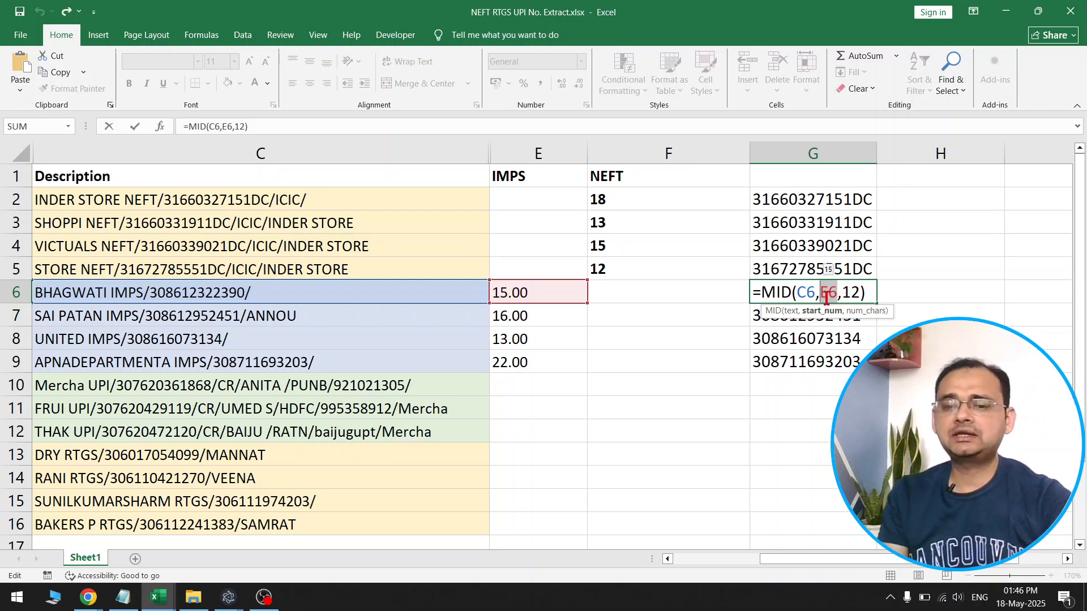
key("Escape")
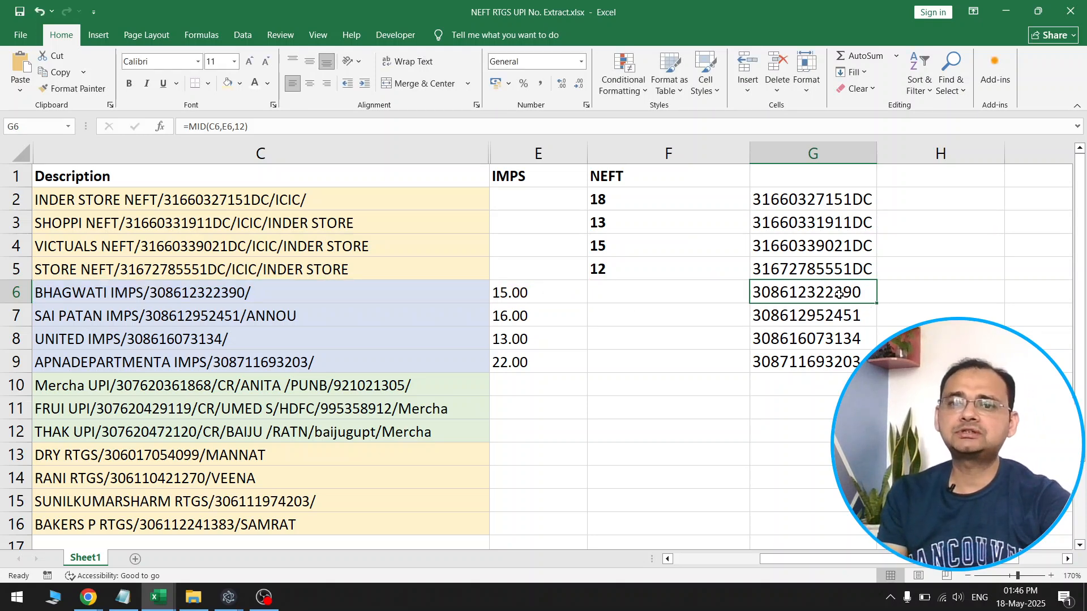
Move the FIND("IMPS/",C6)+5 expression out of E6 into the G6 MID formula, replacing its E6 reference
left_click(557, 293)
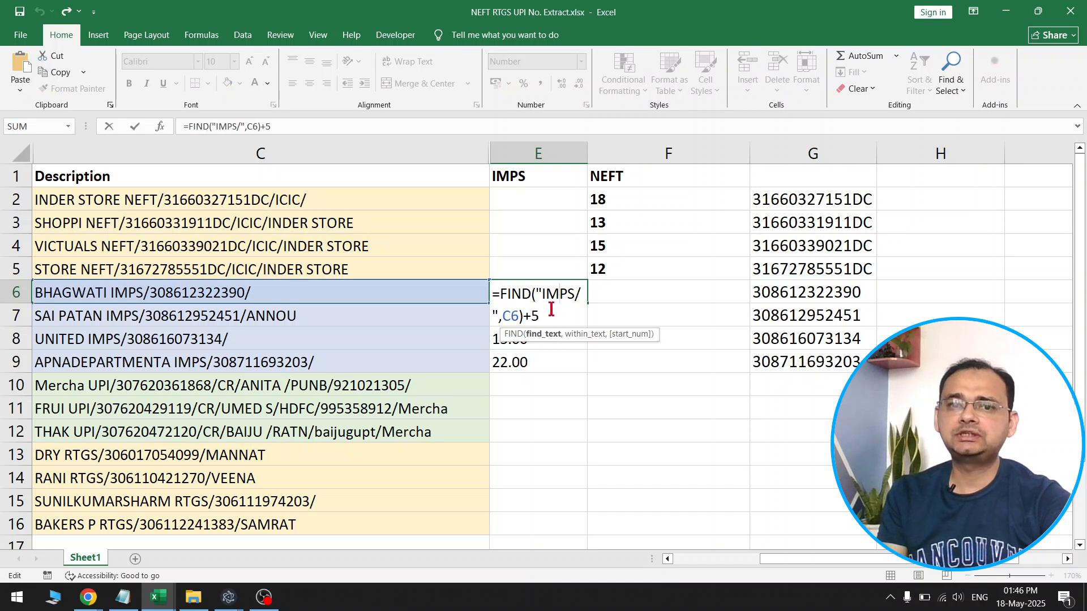
left_click_drag(539, 316, 501, 294)
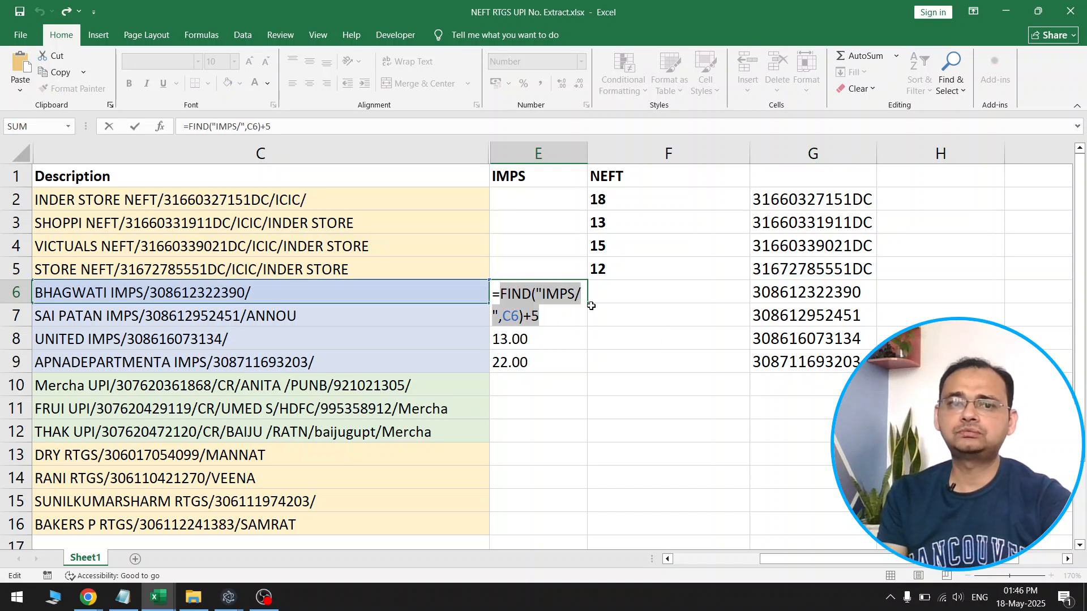
key("BackSpace")
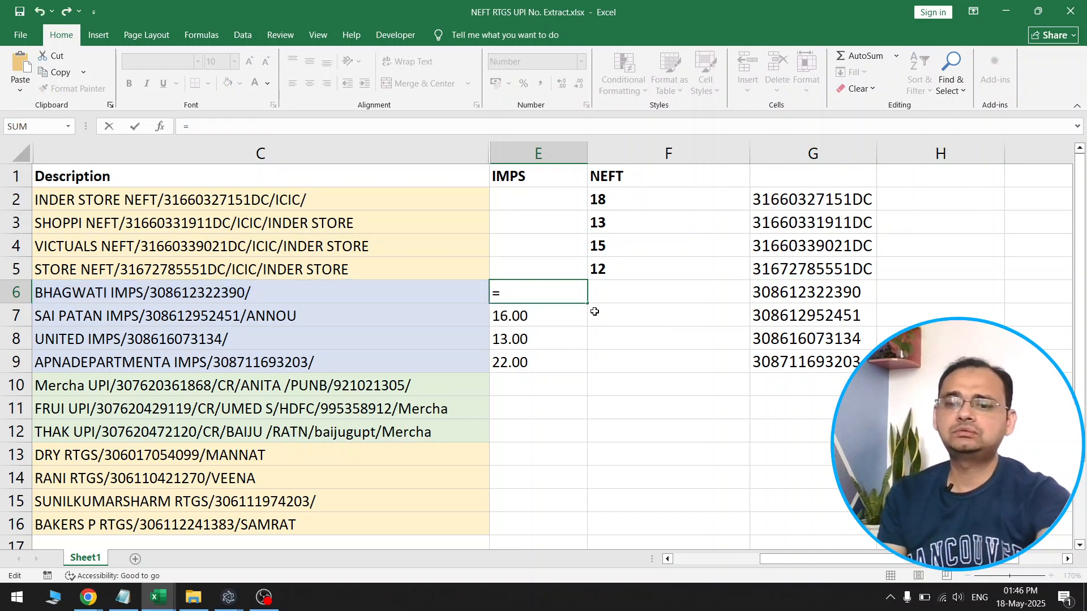
key("BackSpace")
key("Tab")
double_click(822, 306)
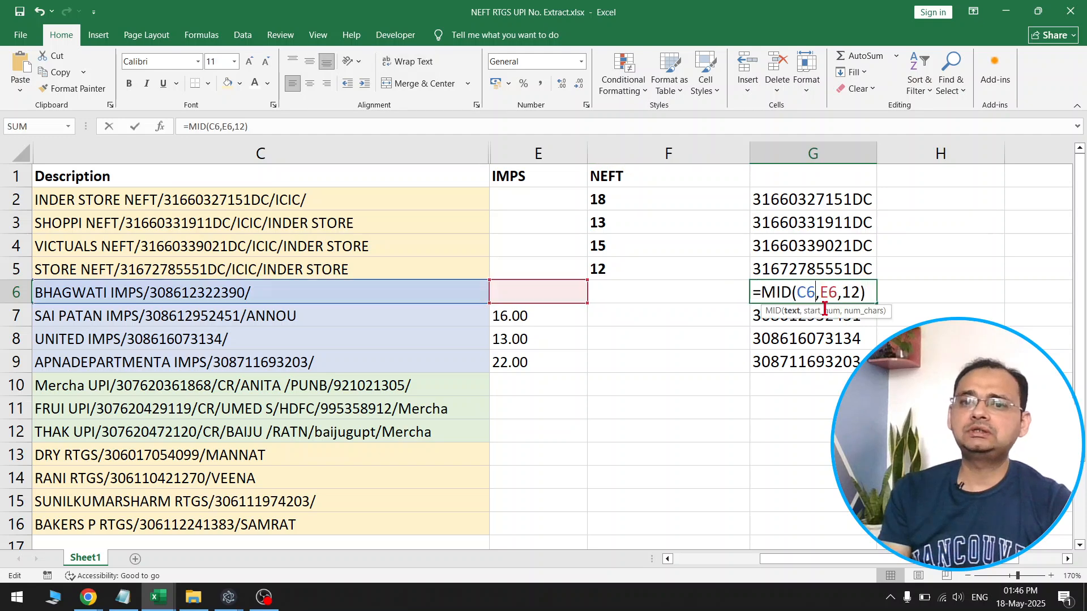
left_click(824, 292)
double_click(826, 292)
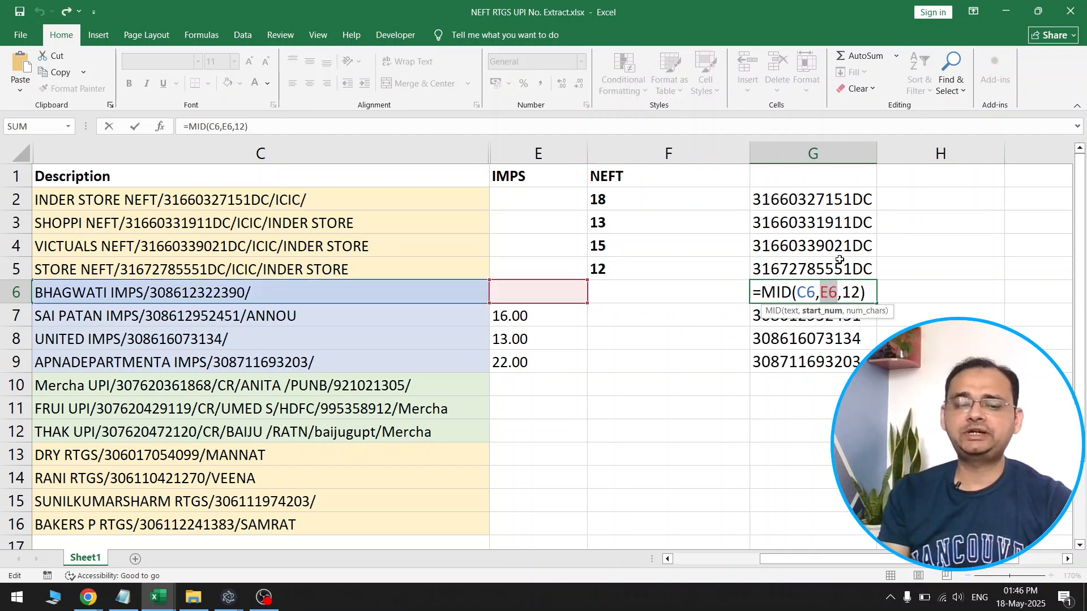
type("FIND(\"IMPS/\",C6)+5")
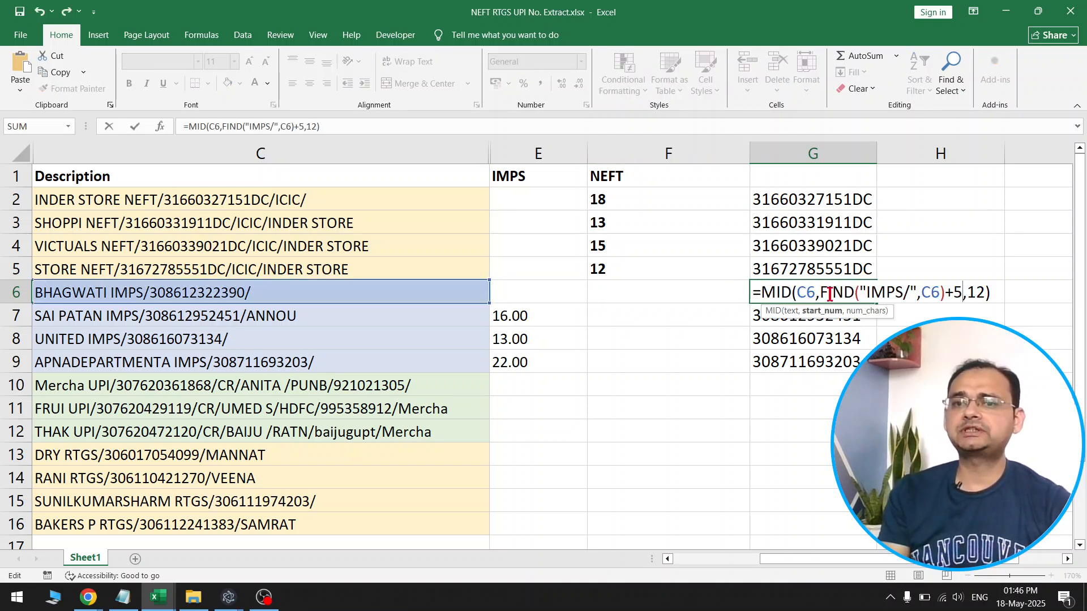
key("Return")
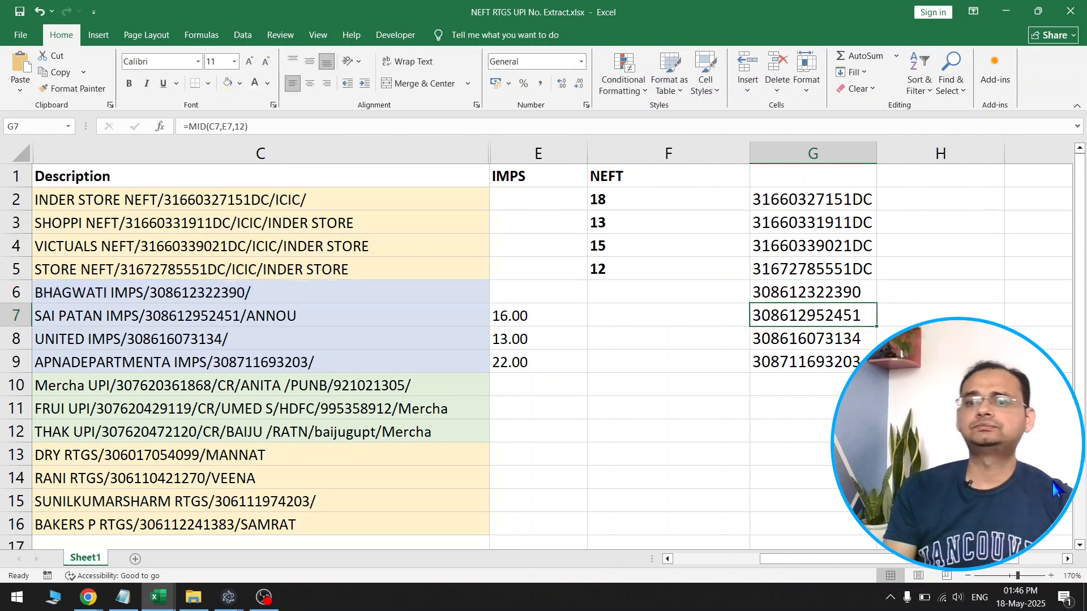
Fill the combined MID and FIND formula from G6 down to G9 and clear the helper values in E6:E9
scroll(944, 303, "down", 3)
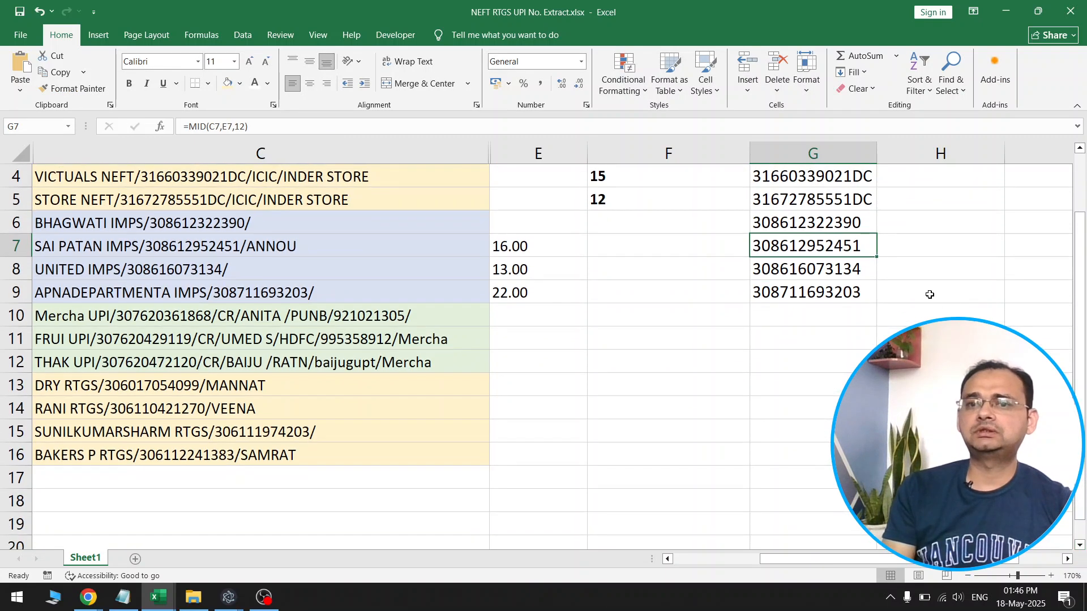
left_click(864, 223)
double_click(875, 234)
left_click_drag(531, 232, 542, 290)
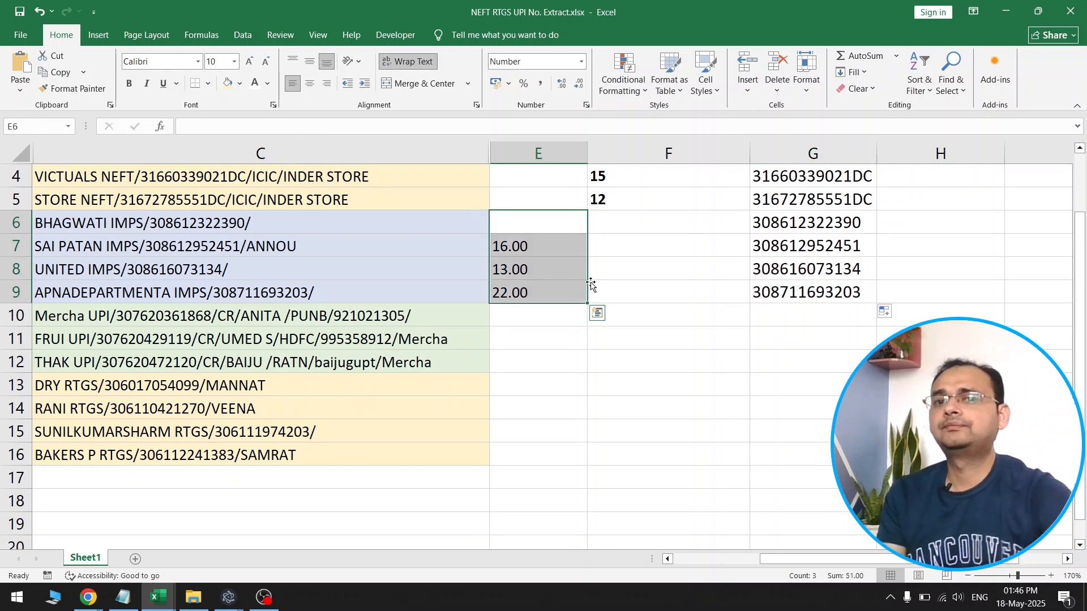
key("Delete")
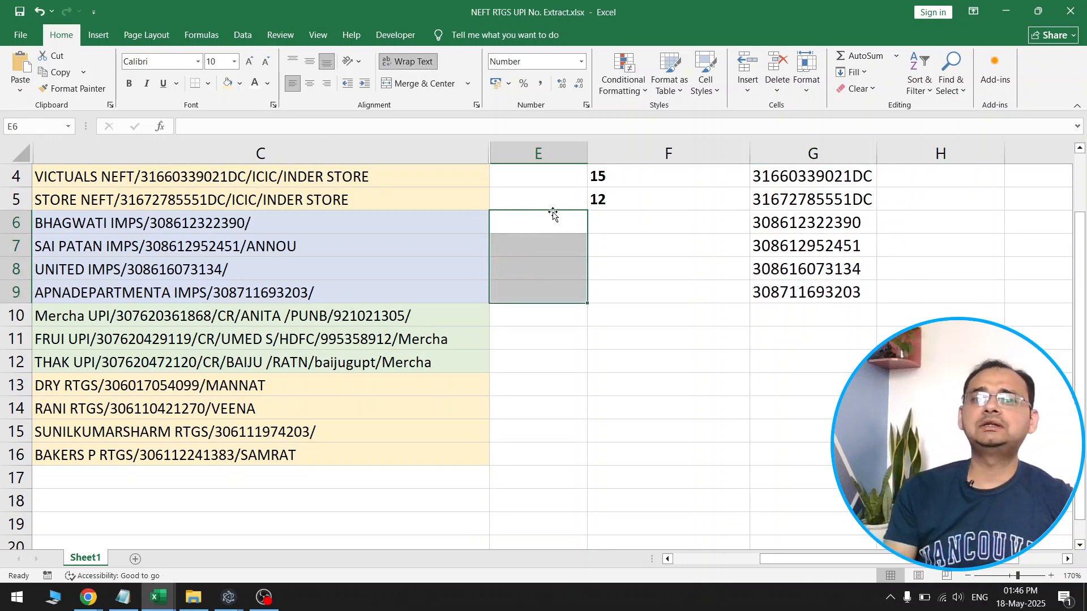
Examine the text, FIND start position, +5 offset and 12-character arguments of the combined MID formula in G6
left_click(824, 221)
double_click(826, 222)
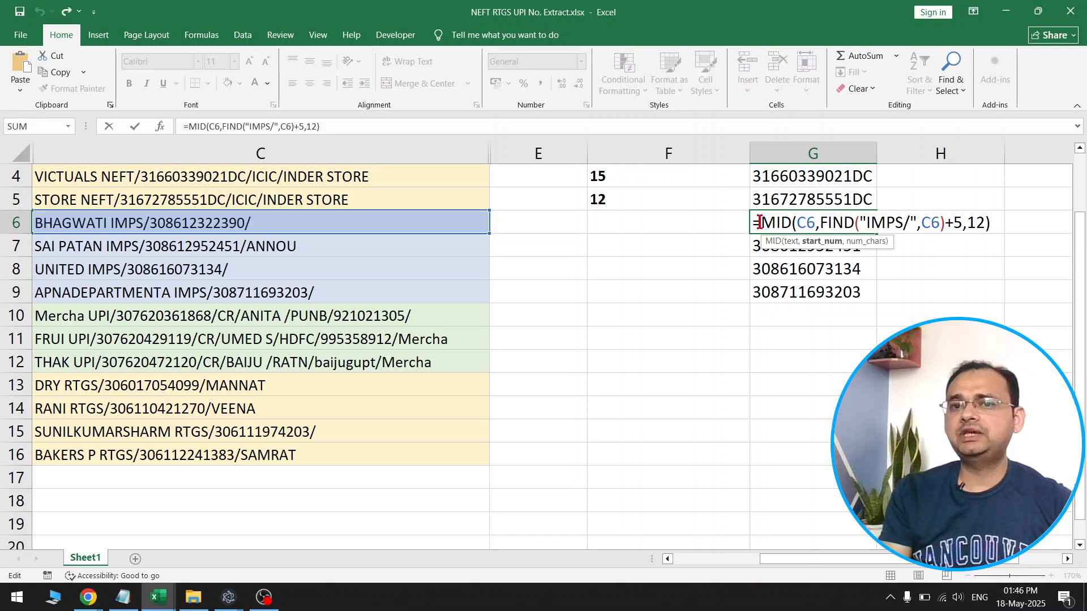
left_click_drag(879, 223, 1011, 221)
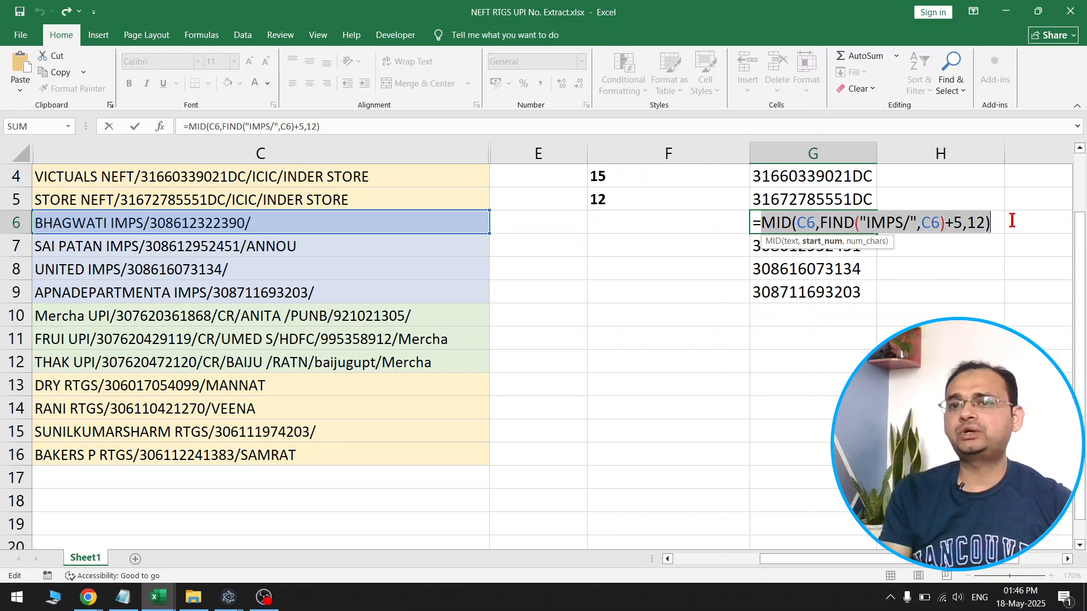
left_click(764, 225)
left_click_drag(813, 225, 909, 224)
left_click(888, 216)
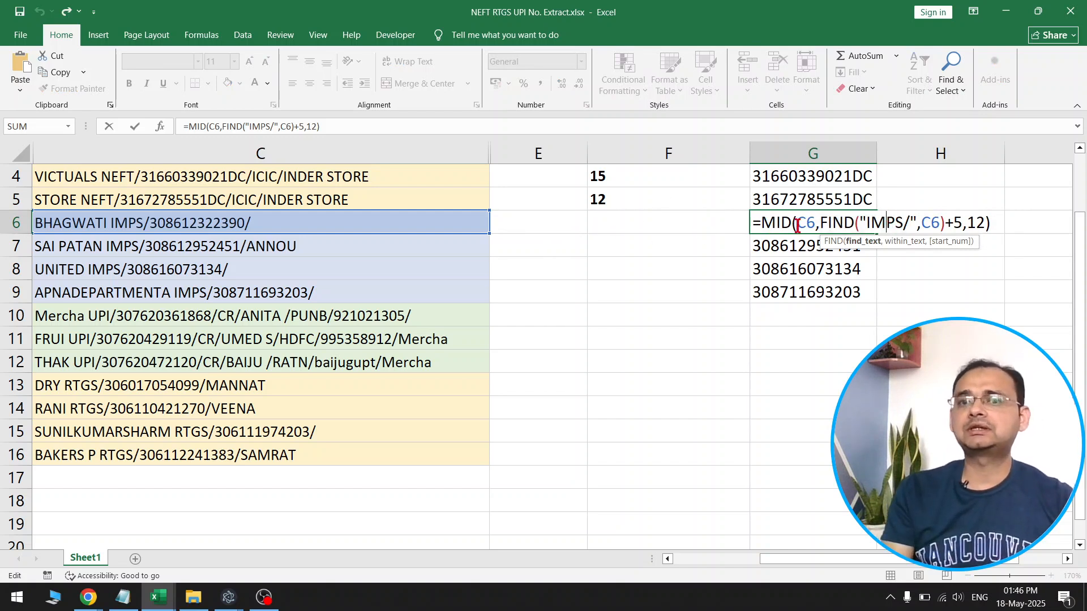
left_click_drag(823, 225, 866, 219)
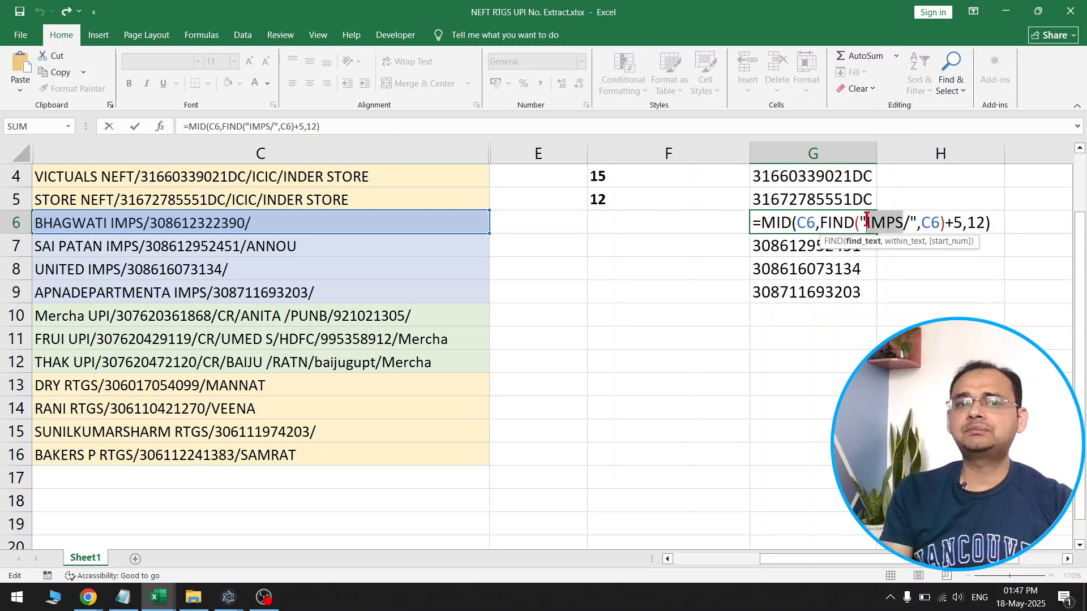
left_click(932, 224)
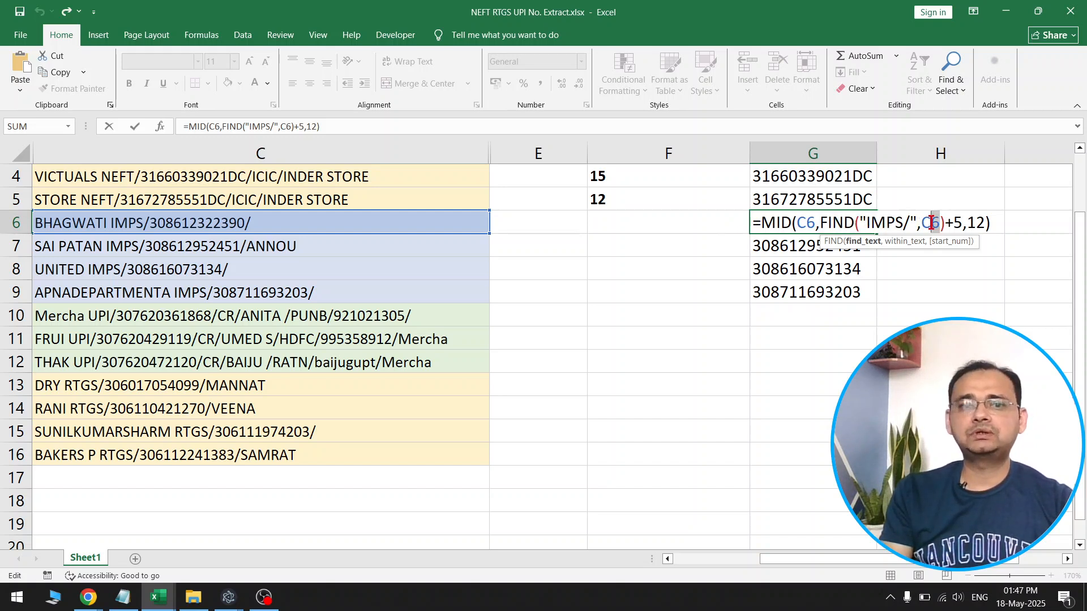
left_click_drag(925, 223, 963, 222)
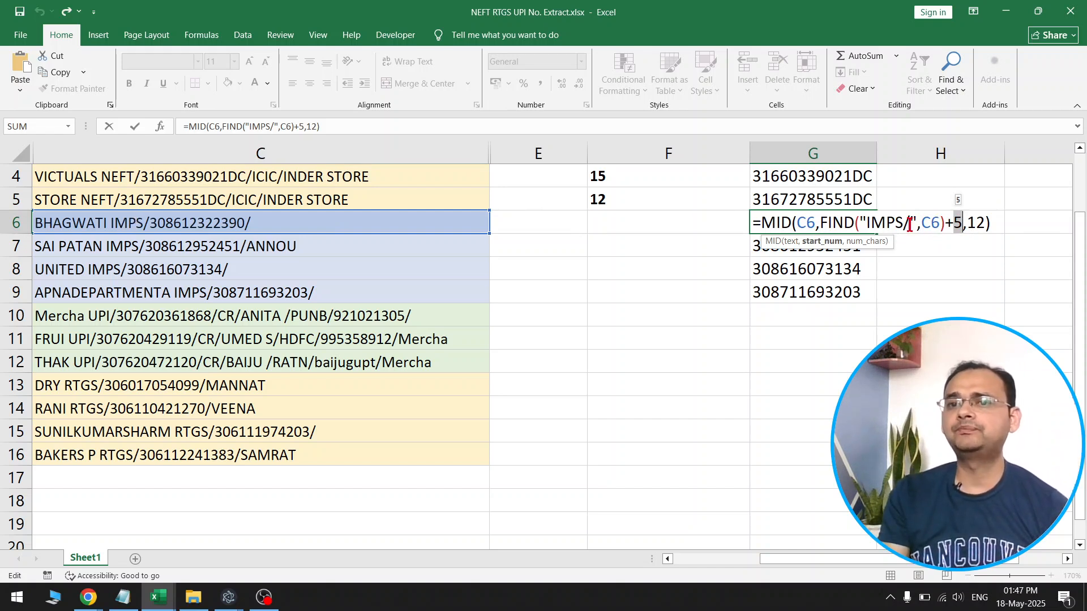
left_click(777, 225)
left_click(805, 224)
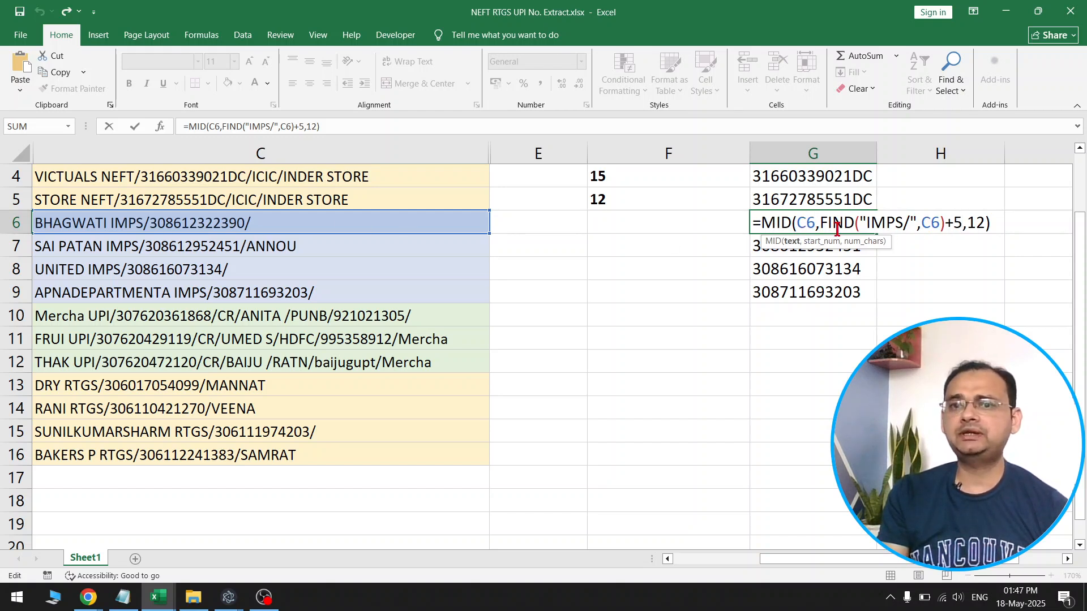
left_click_drag(944, 225, 870, 226)
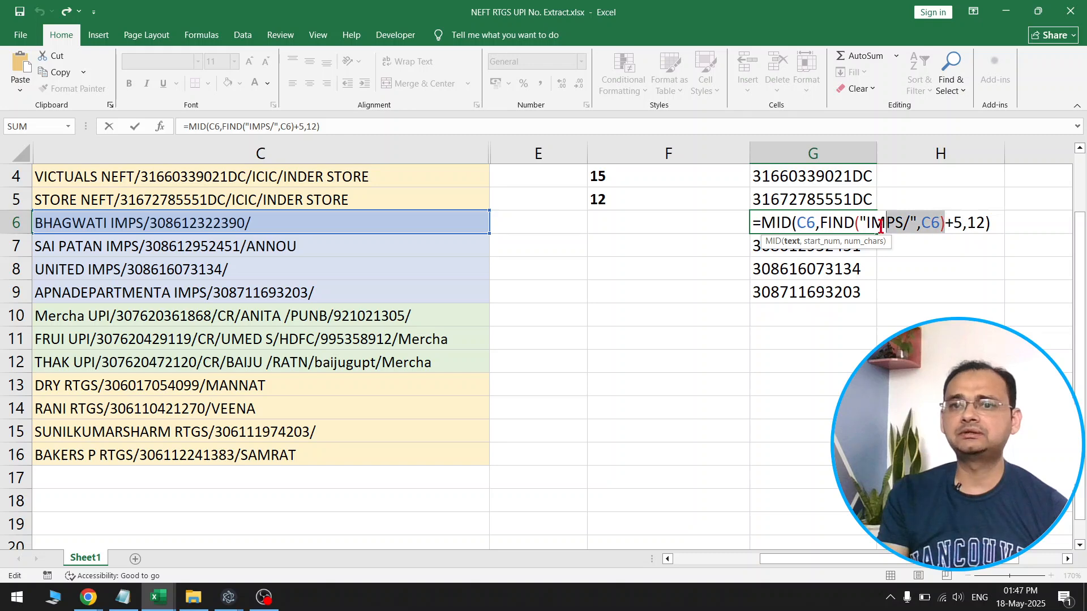
scroll(680, 283, "up", 1)
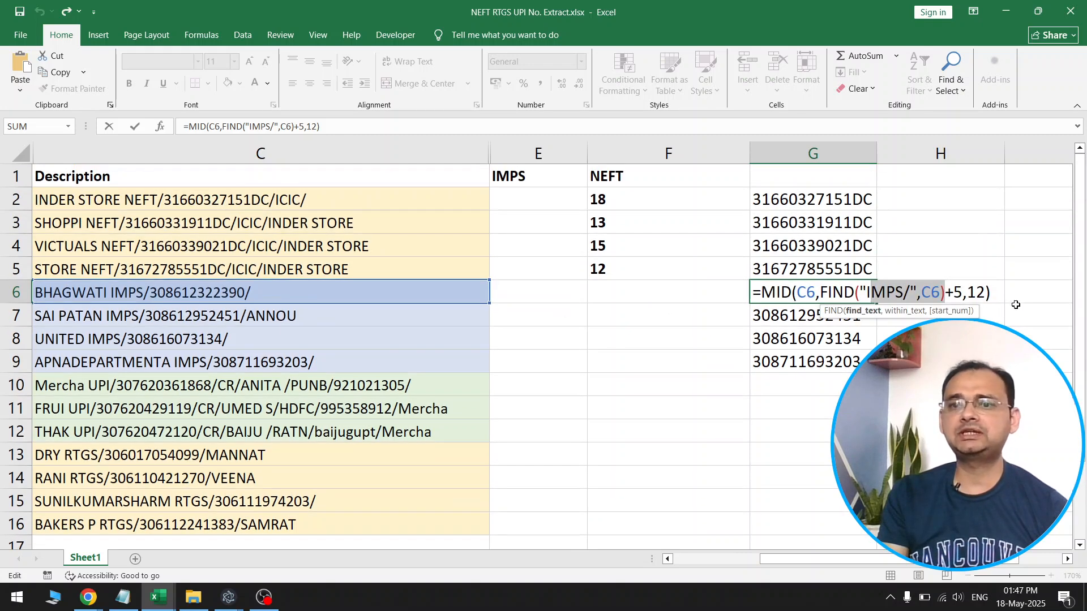
left_click(971, 292)
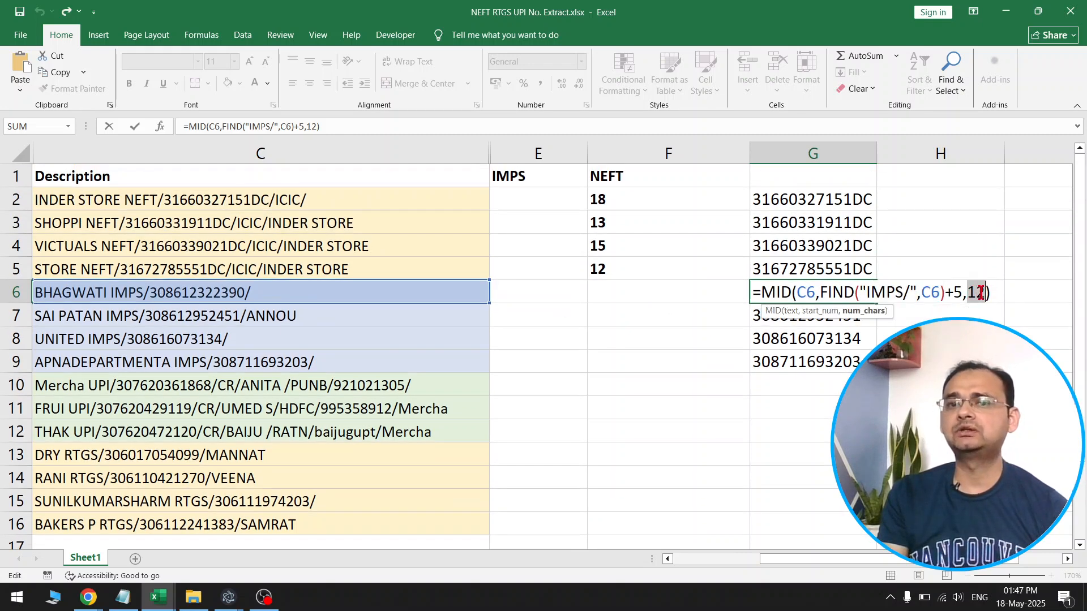
key("ctrl+Return")
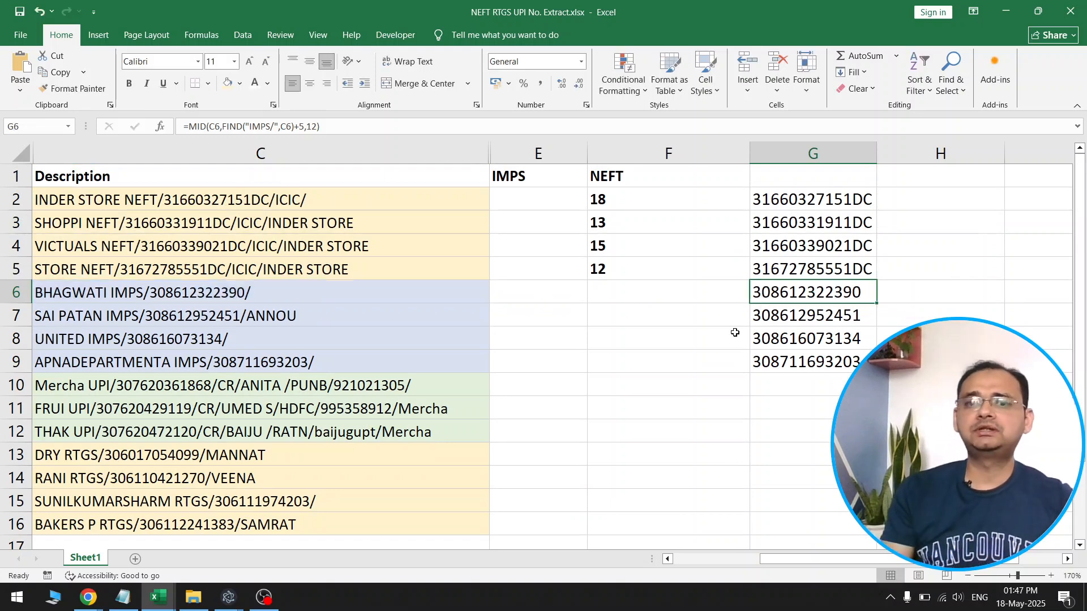
left_click(742, 334)
left_click_drag(818, 290, 833, 343)
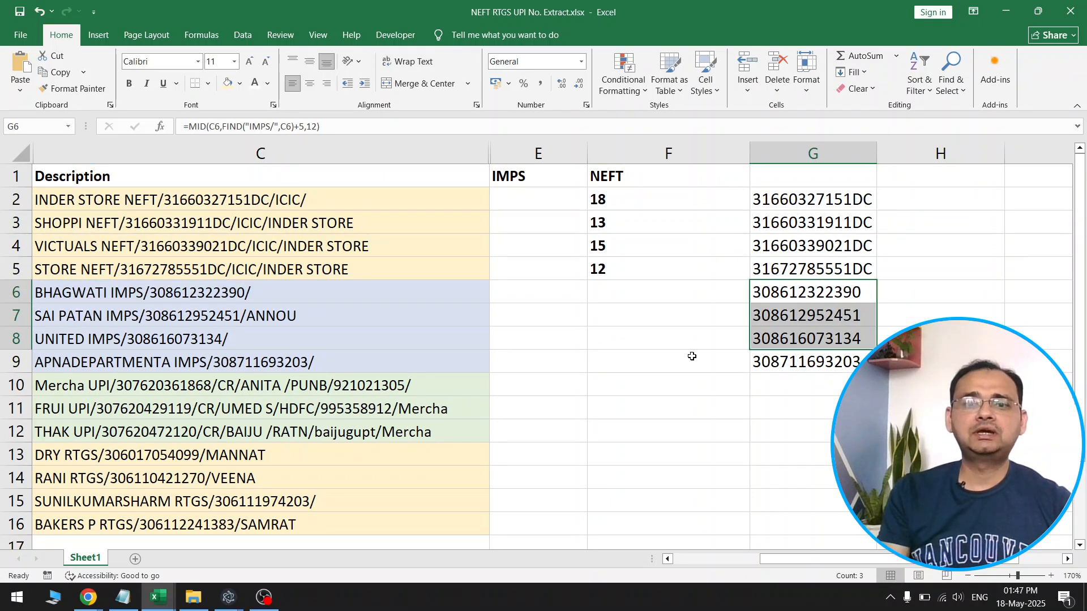
Copy the combined MID and FIND formula from G9 into G13, beside the first RTGS description
scroll(395, 263, "down", 2)
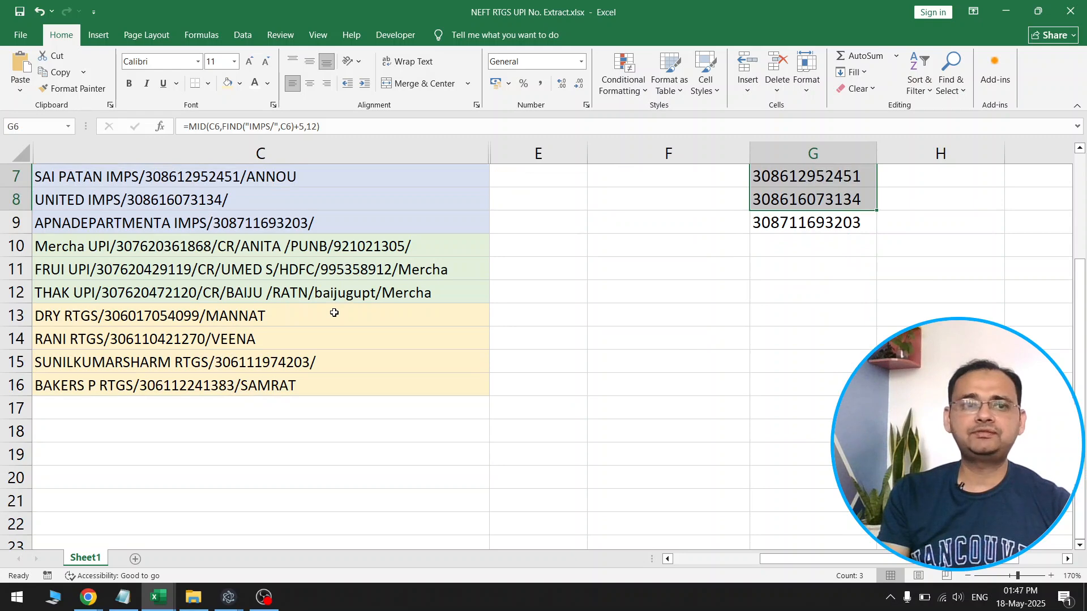
scroll(334, 313, "up", 1)
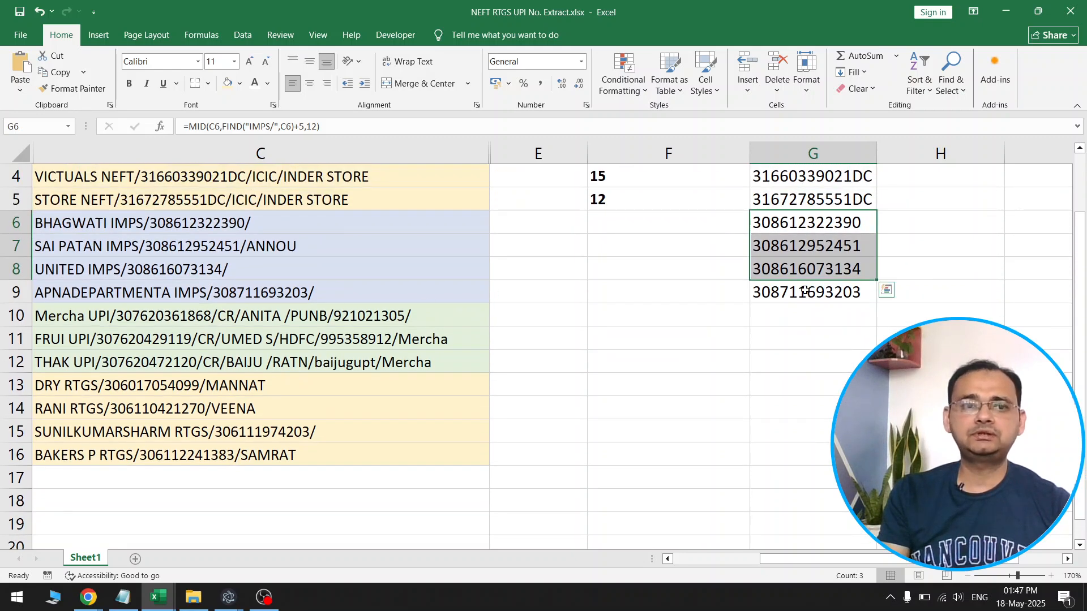
left_click_drag(184, 384, 190, 446)
left_click(777, 297)
key("ctrl+c")
left_click(766, 378)
key("ctrl+v")
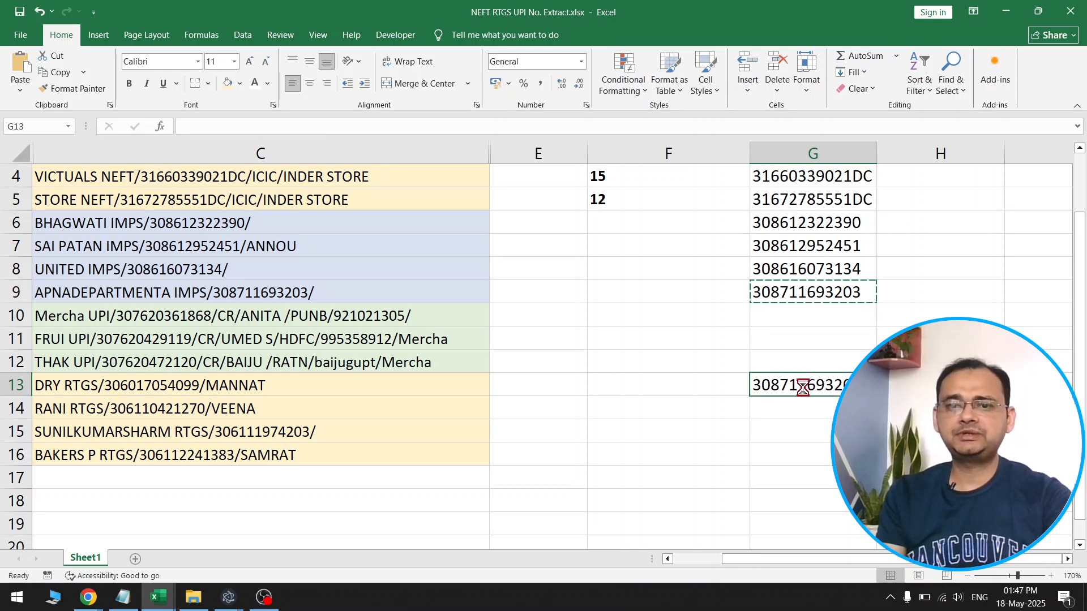
Change the FIND search text in the G13 formula to "RTGS/" and fill the formula down to G16
scroll(825, 368, "down", 1)
scroll(831, 341, "down", 2)
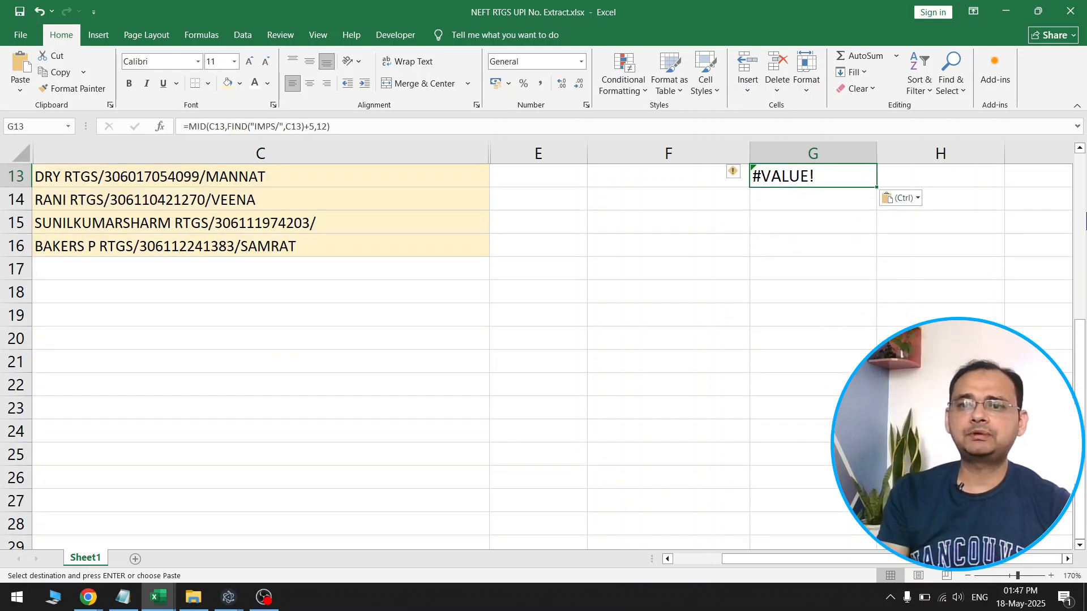
scroll(824, 215, "up", 1)
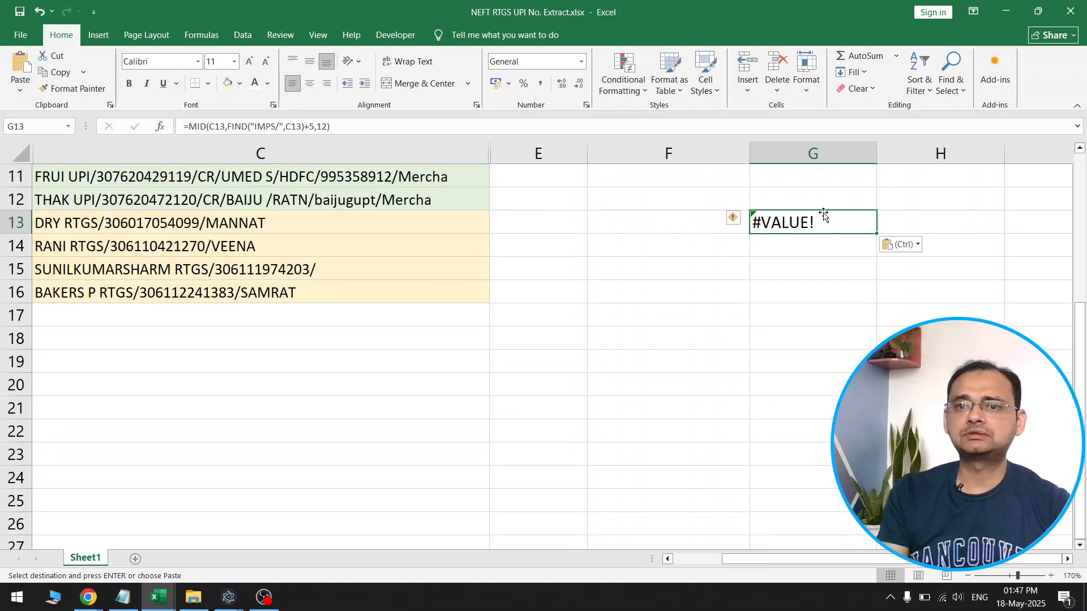
double_click(824, 215)
left_click_drag(881, 222, 904, 222)
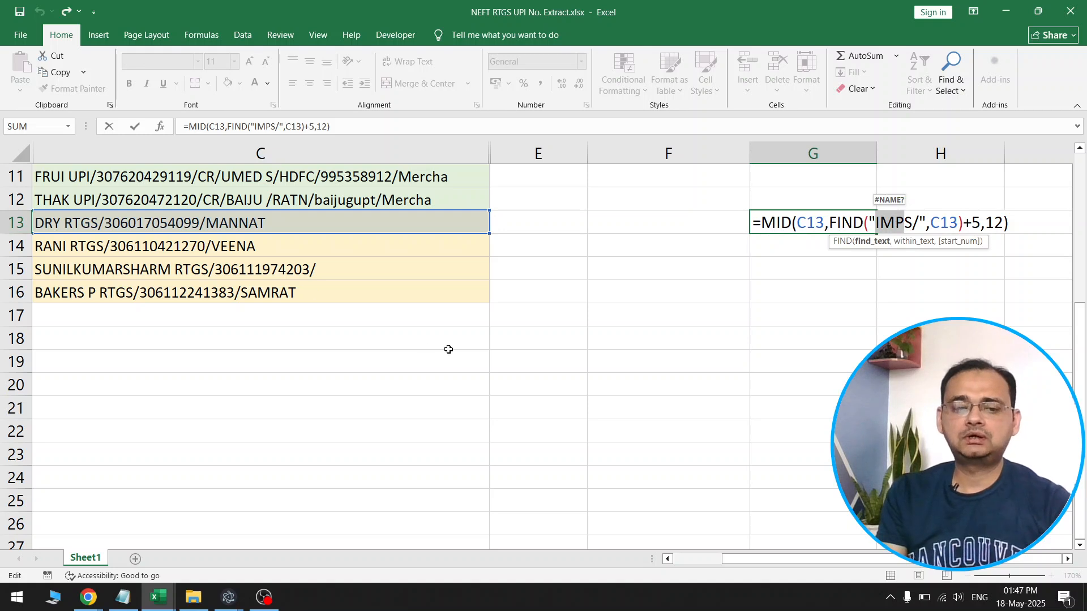
type("RTGS")
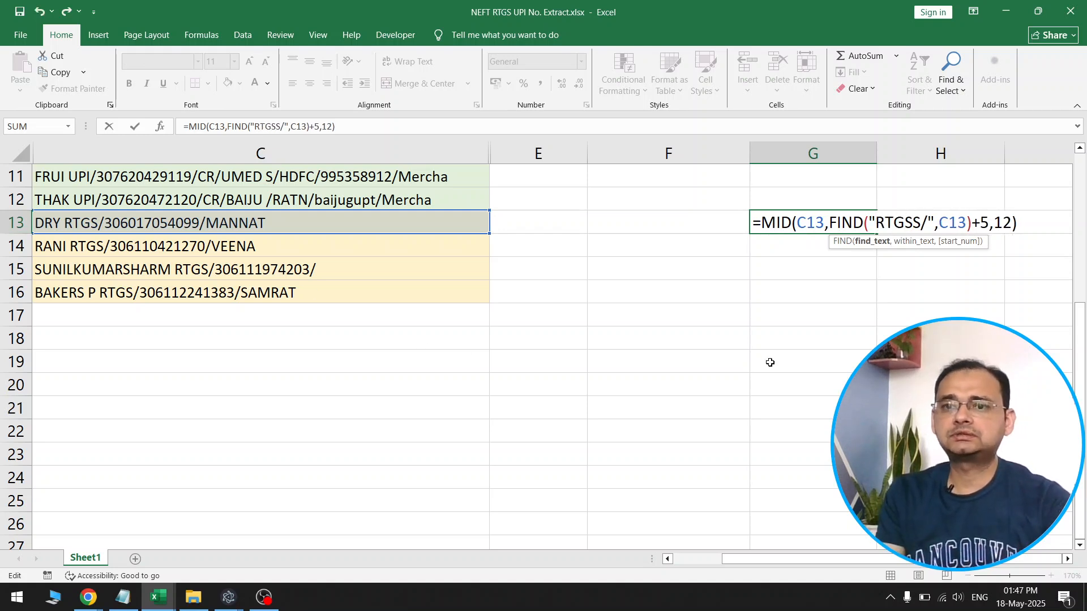
key("Delete")
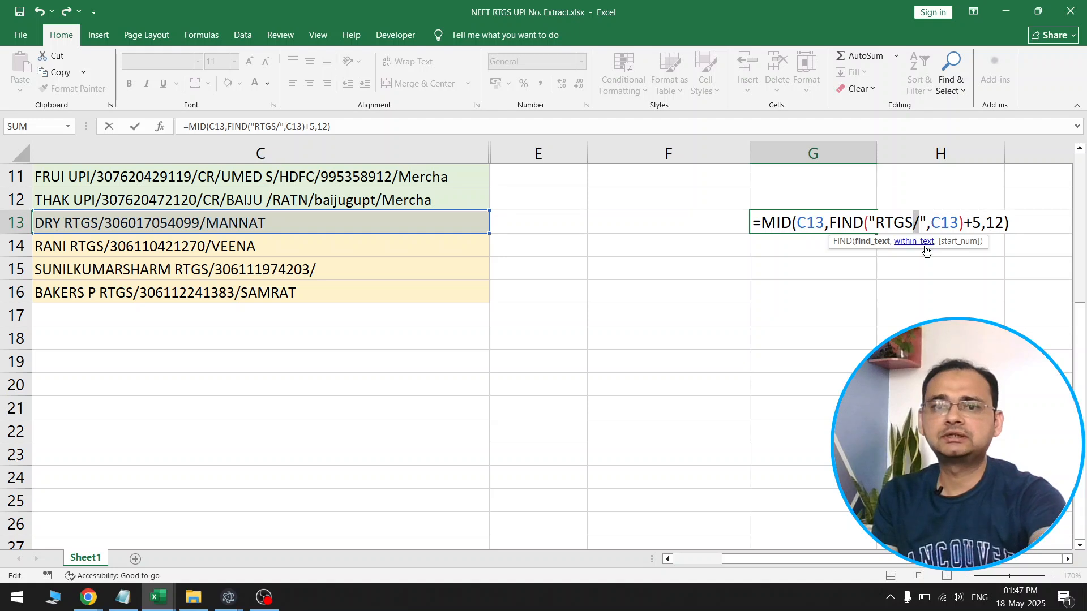
key("Return")
left_click(864, 224)
left_click_drag(877, 234, 861, 292)
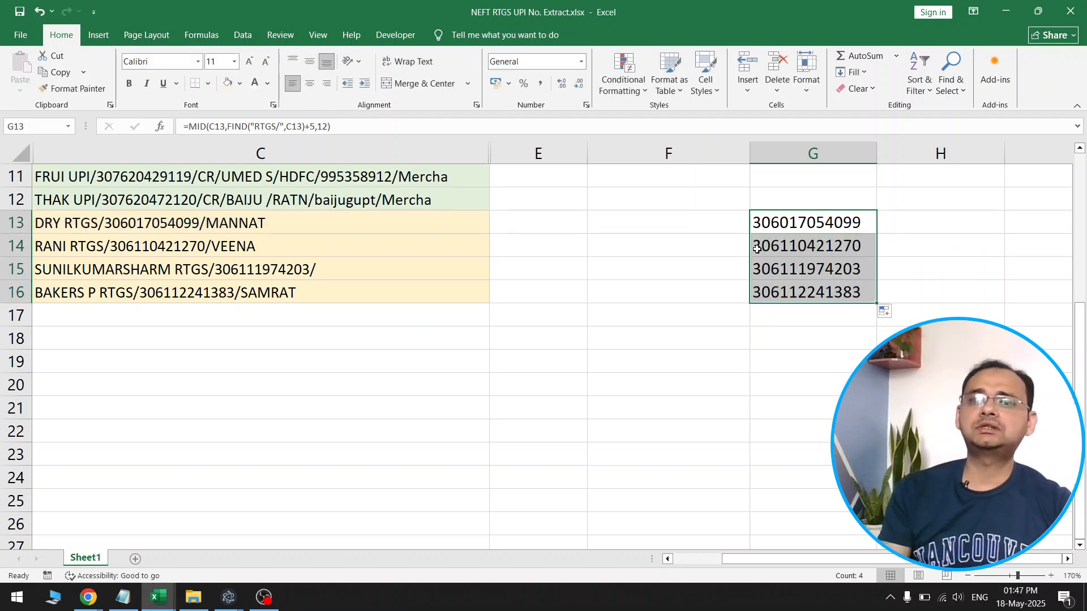
Examine the FIND search text and +5 offset in the G13 formula, and review the extracted numbers in column G
double_click(799, 226)
left_click_drag(875, 222, 977, 224)
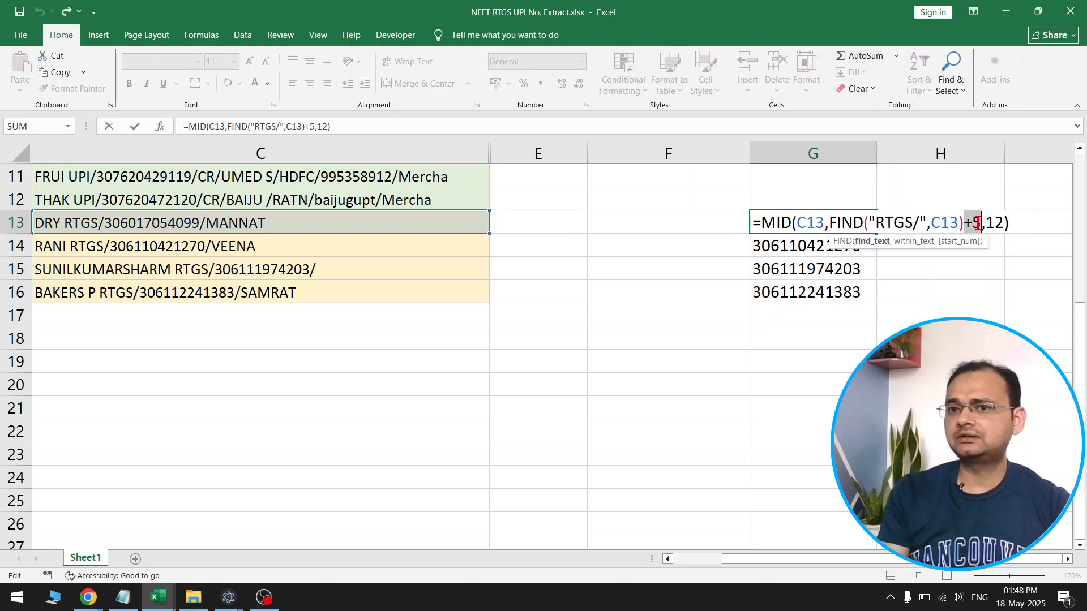
left_click_drag(875, 223, 985, 223)
left_click(877, 222)
key("Escape")
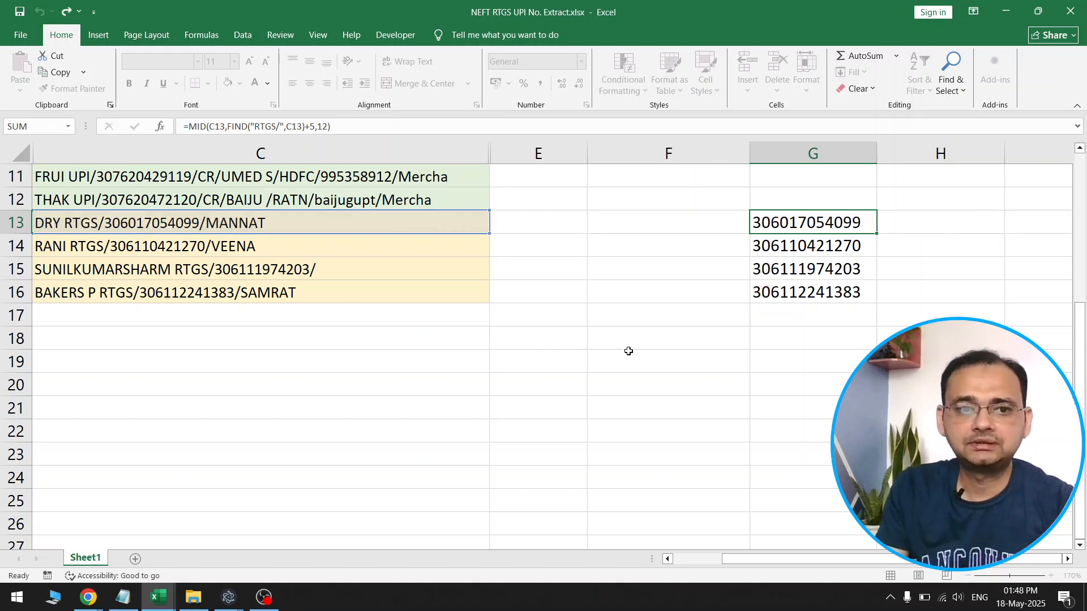
left_click(565, 334)
scroll(566, 336, "up", 4)
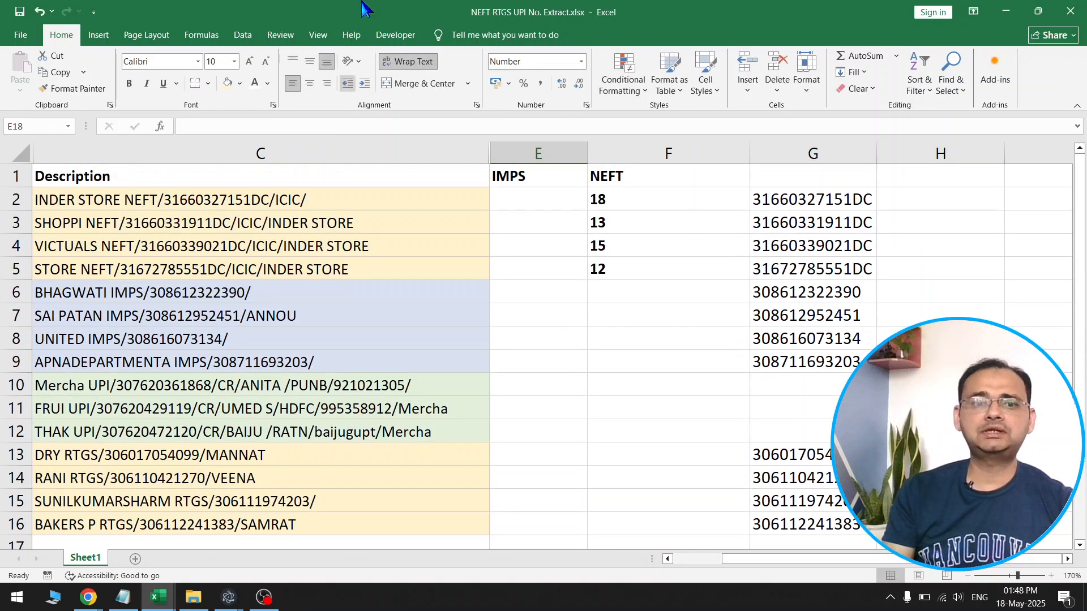
left_click(545, 308)
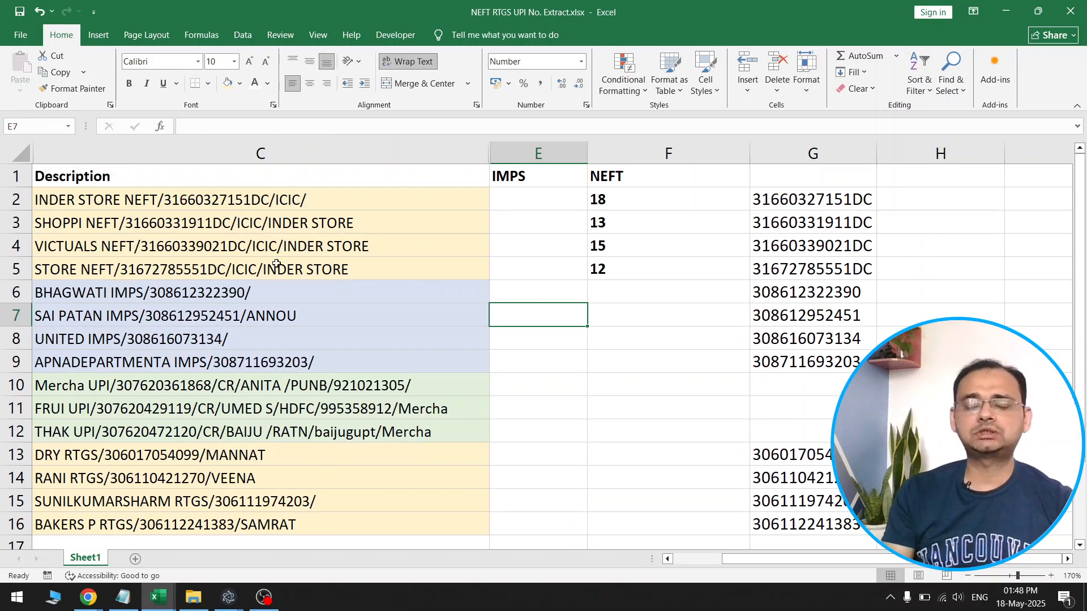